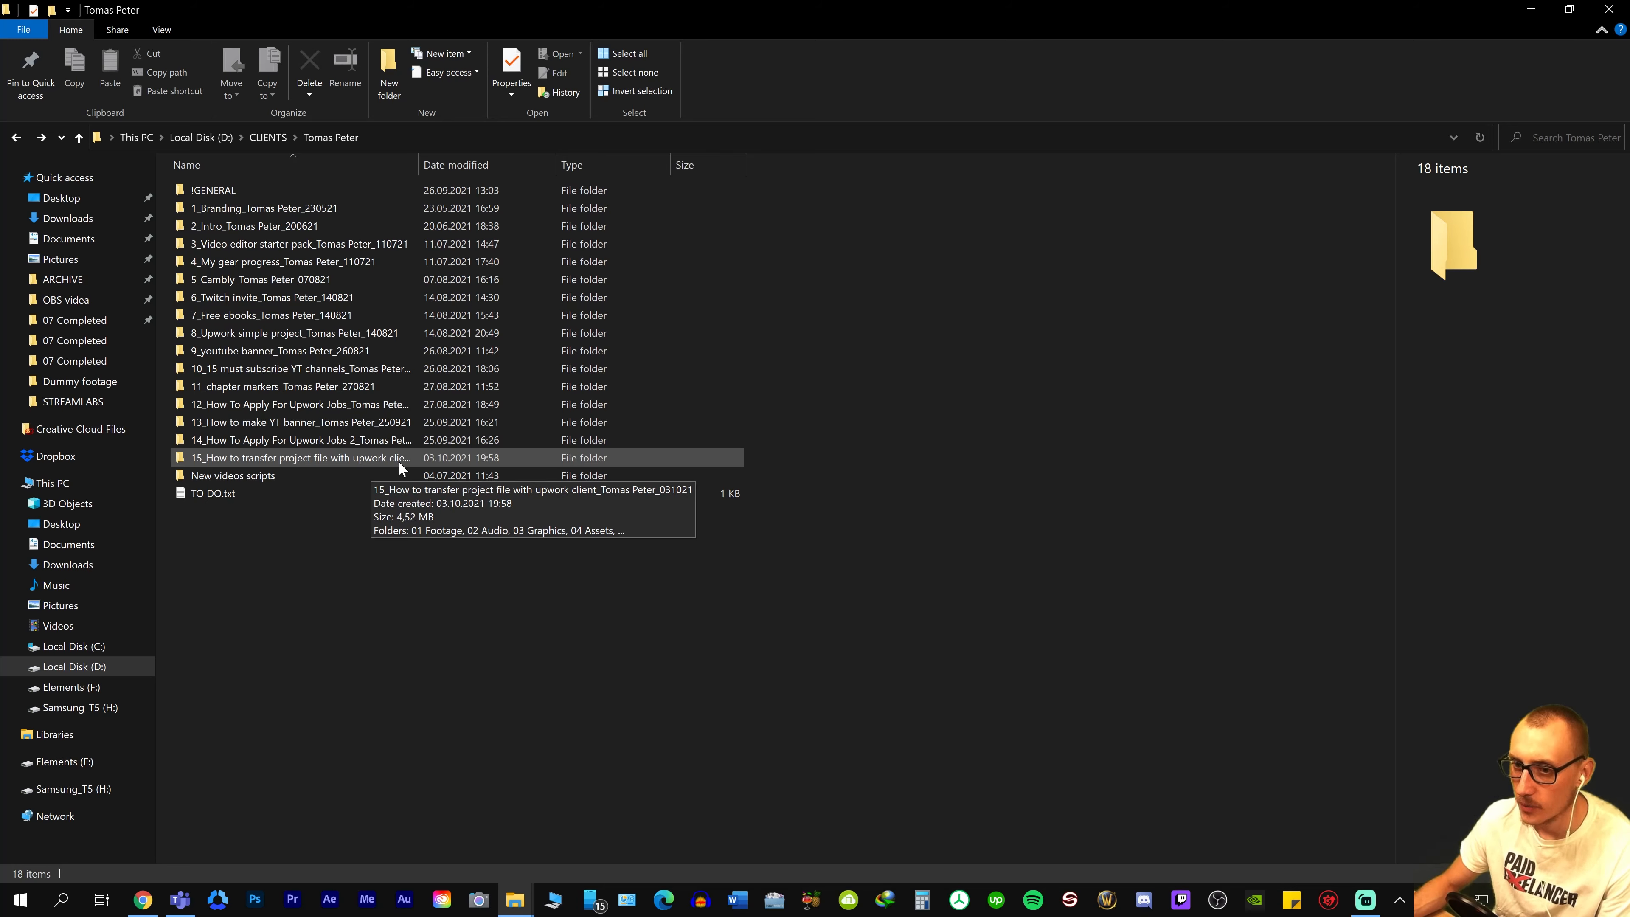
Upload the Premiere project file from folder 15's 08 Projects > Premiere Pro subfolder to the Dropbox folder "How to transfer files with upwork client".
click(399, 459)
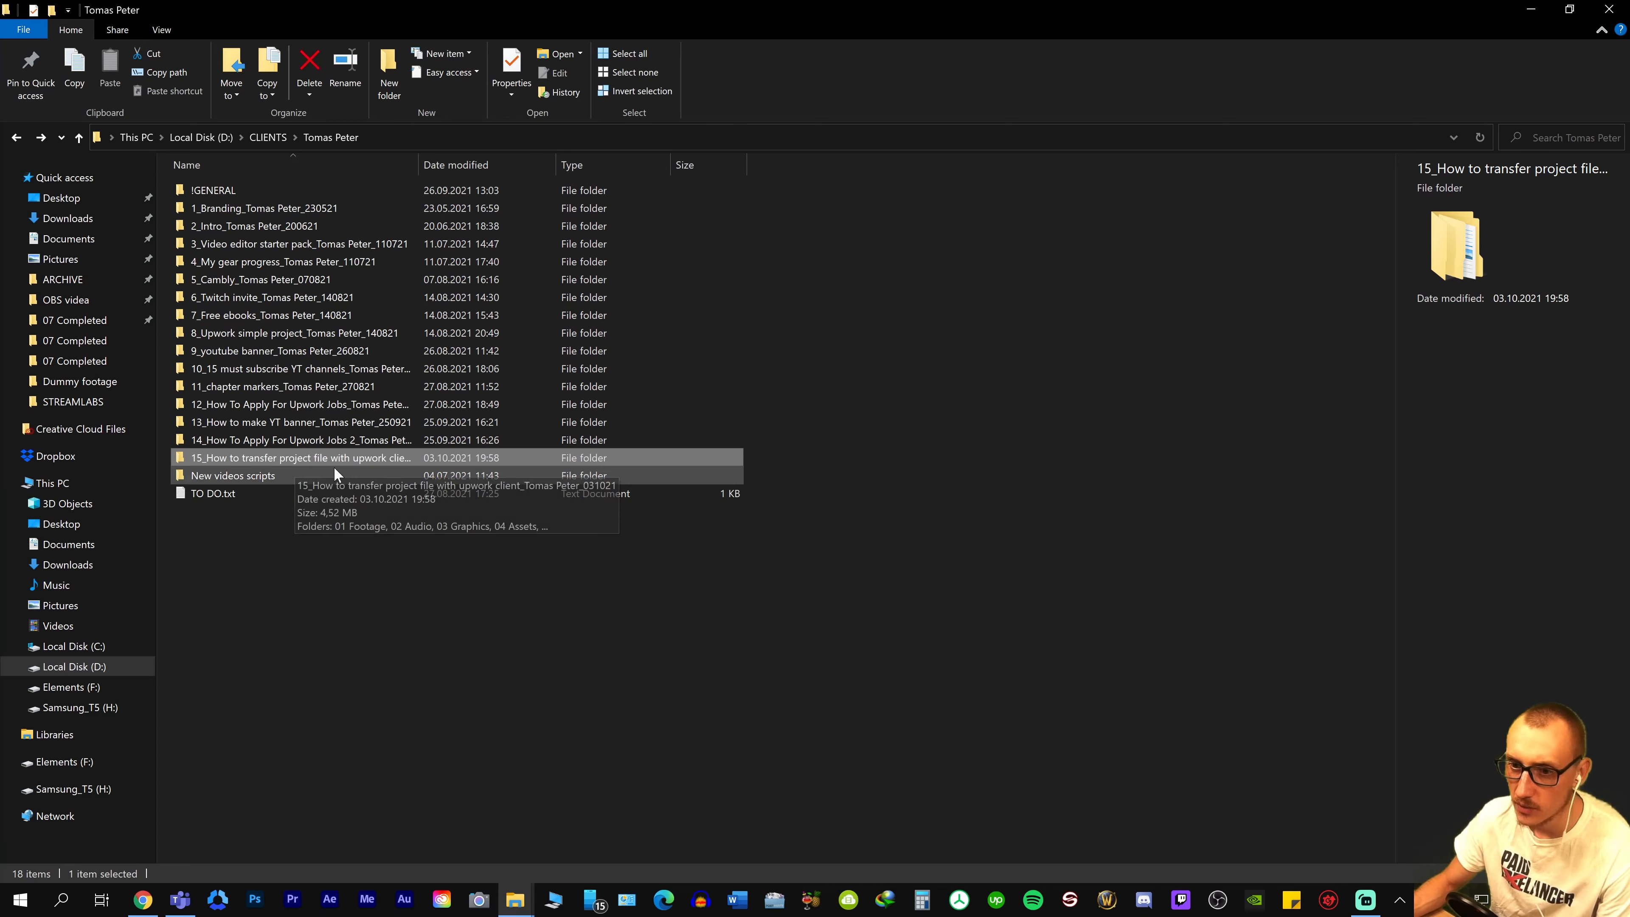
double_click(281, 459)
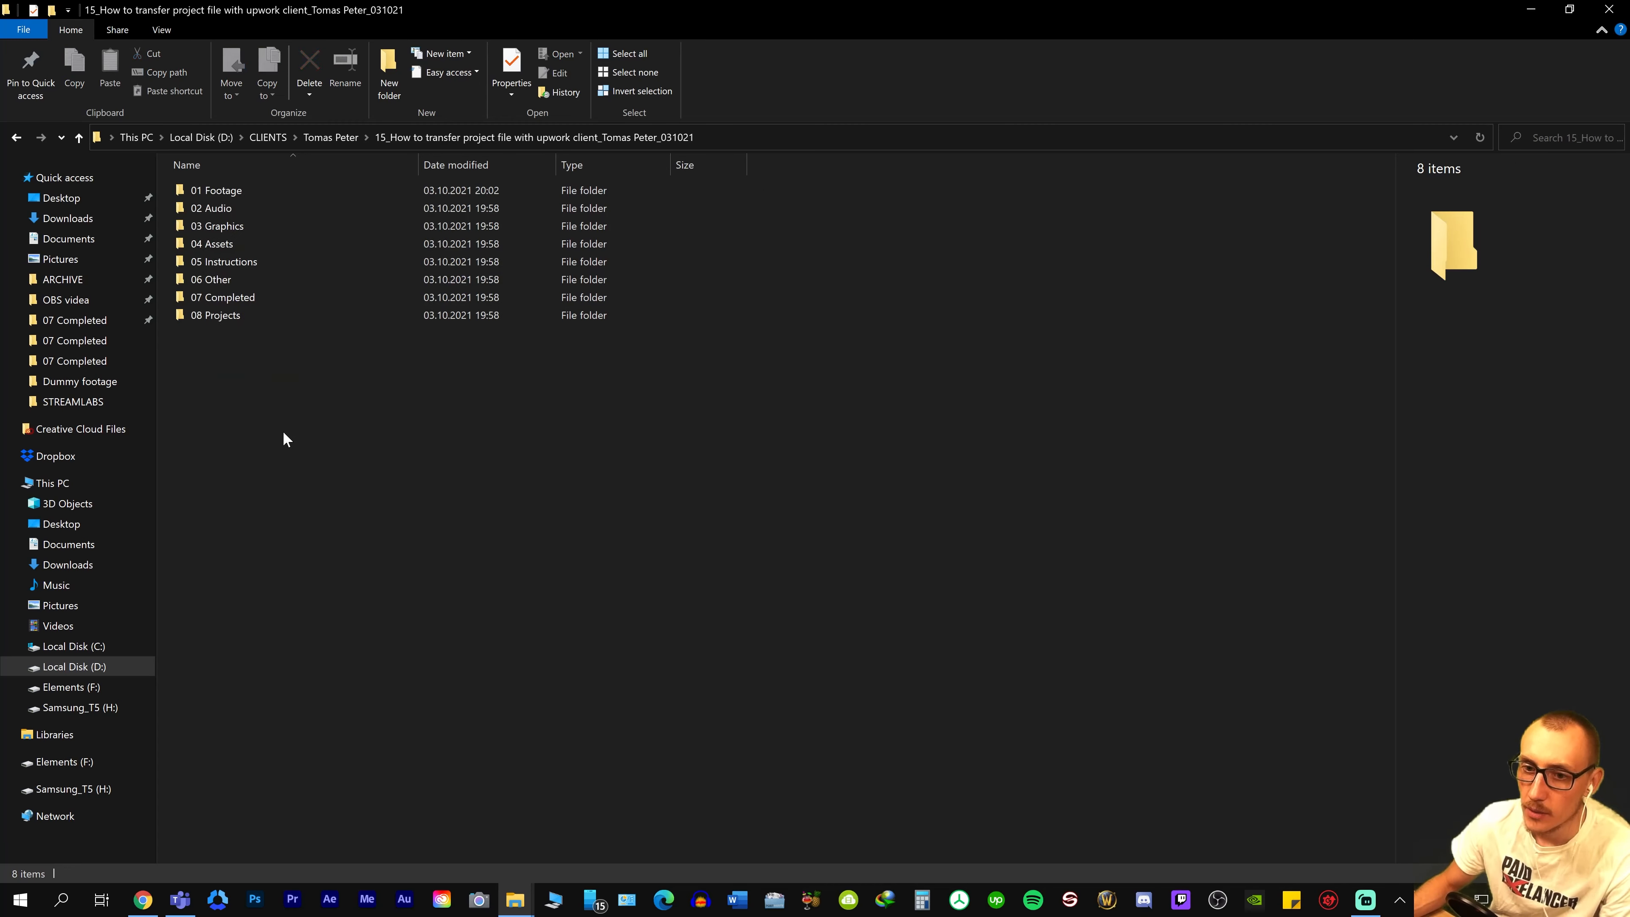
double_click(260, 319)
double_click(251, 245)
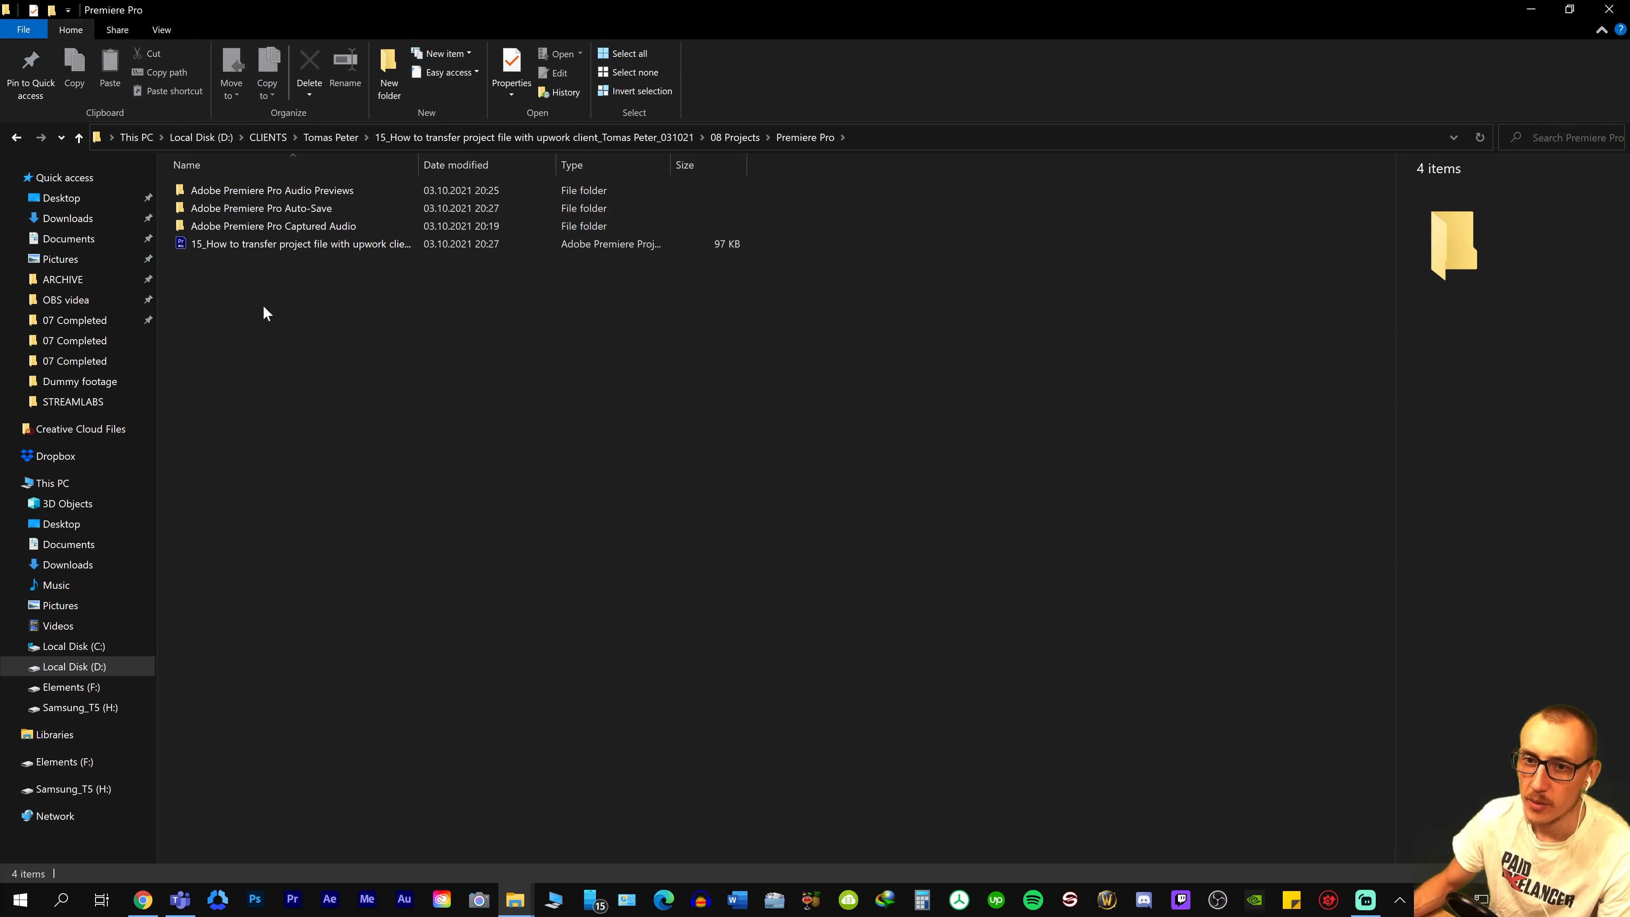
click(245, 243)
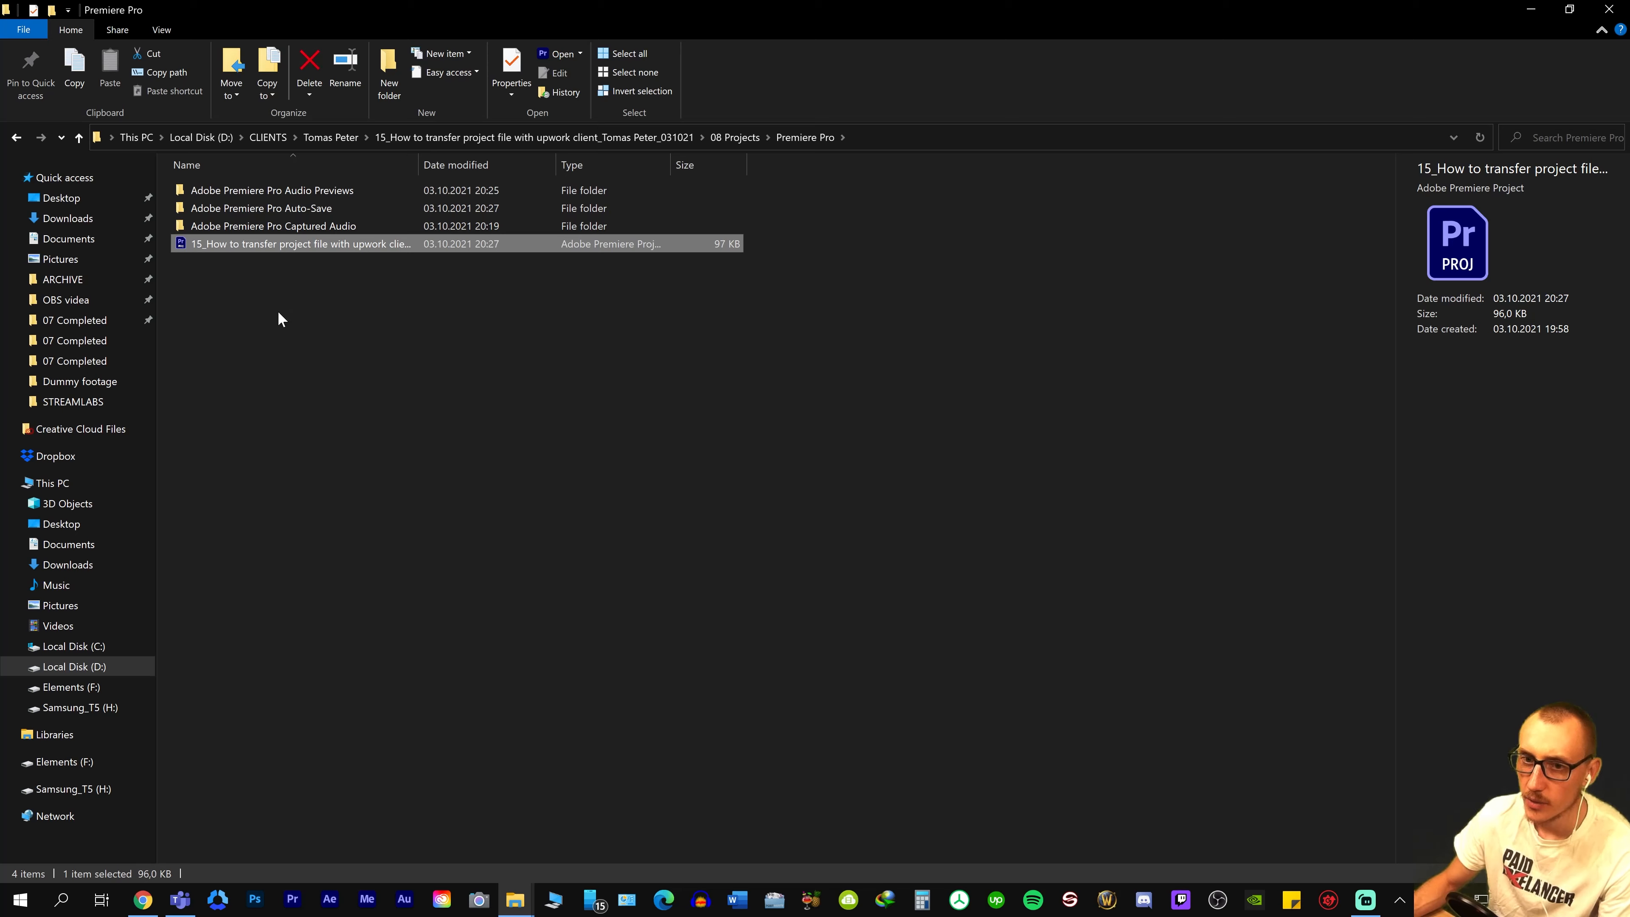
drag(198, 242, 616, 476)
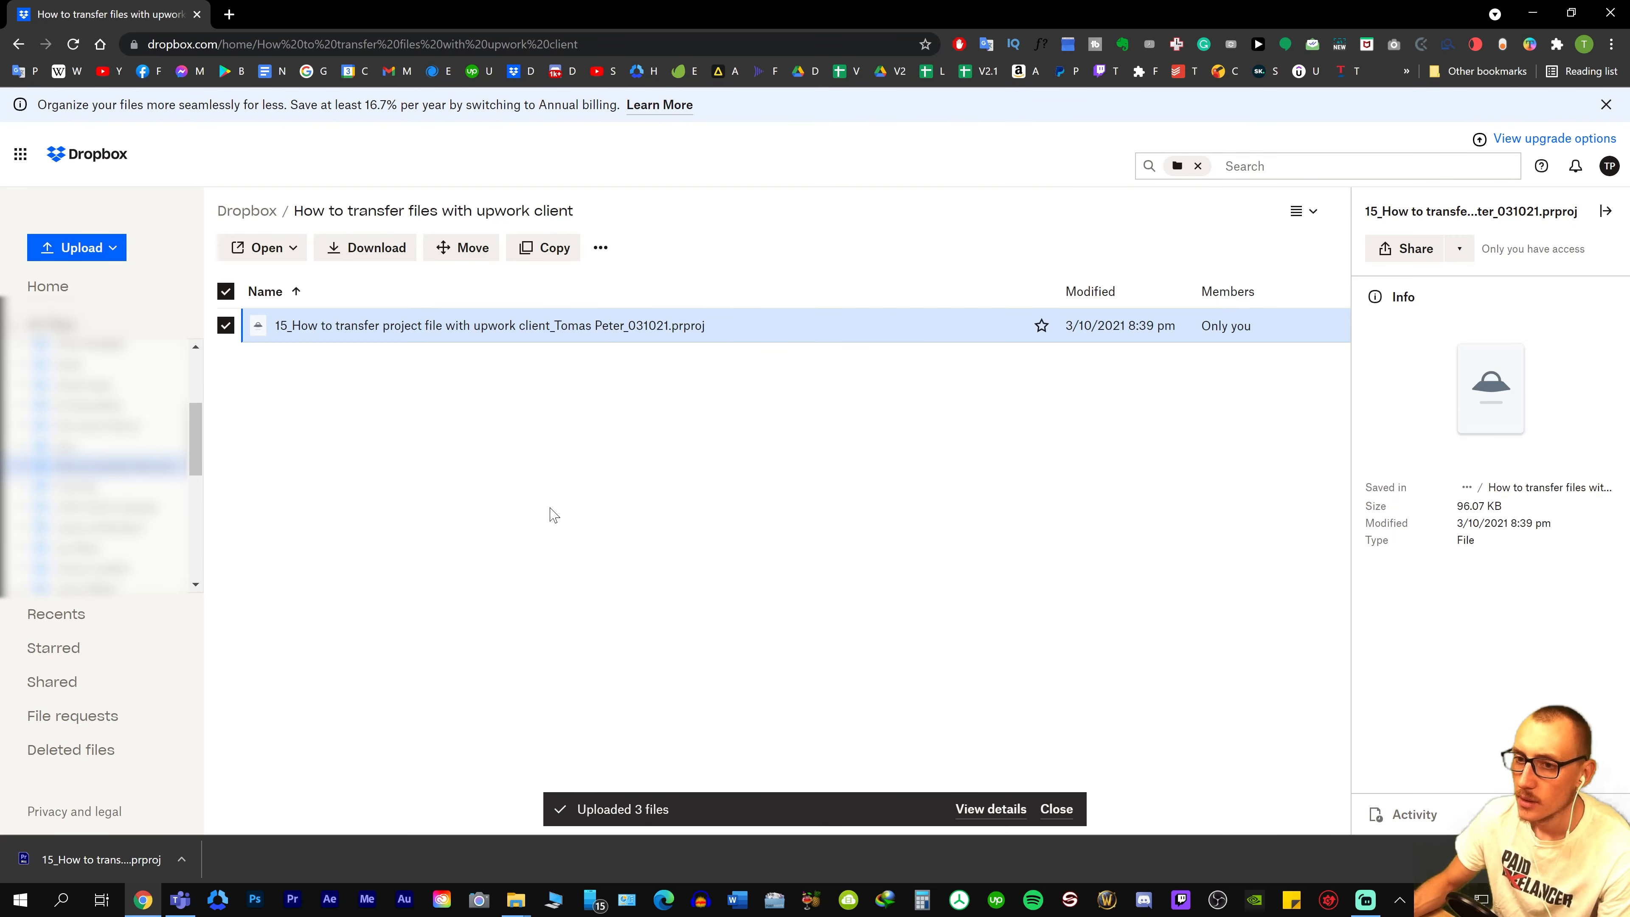
click(421, 465)
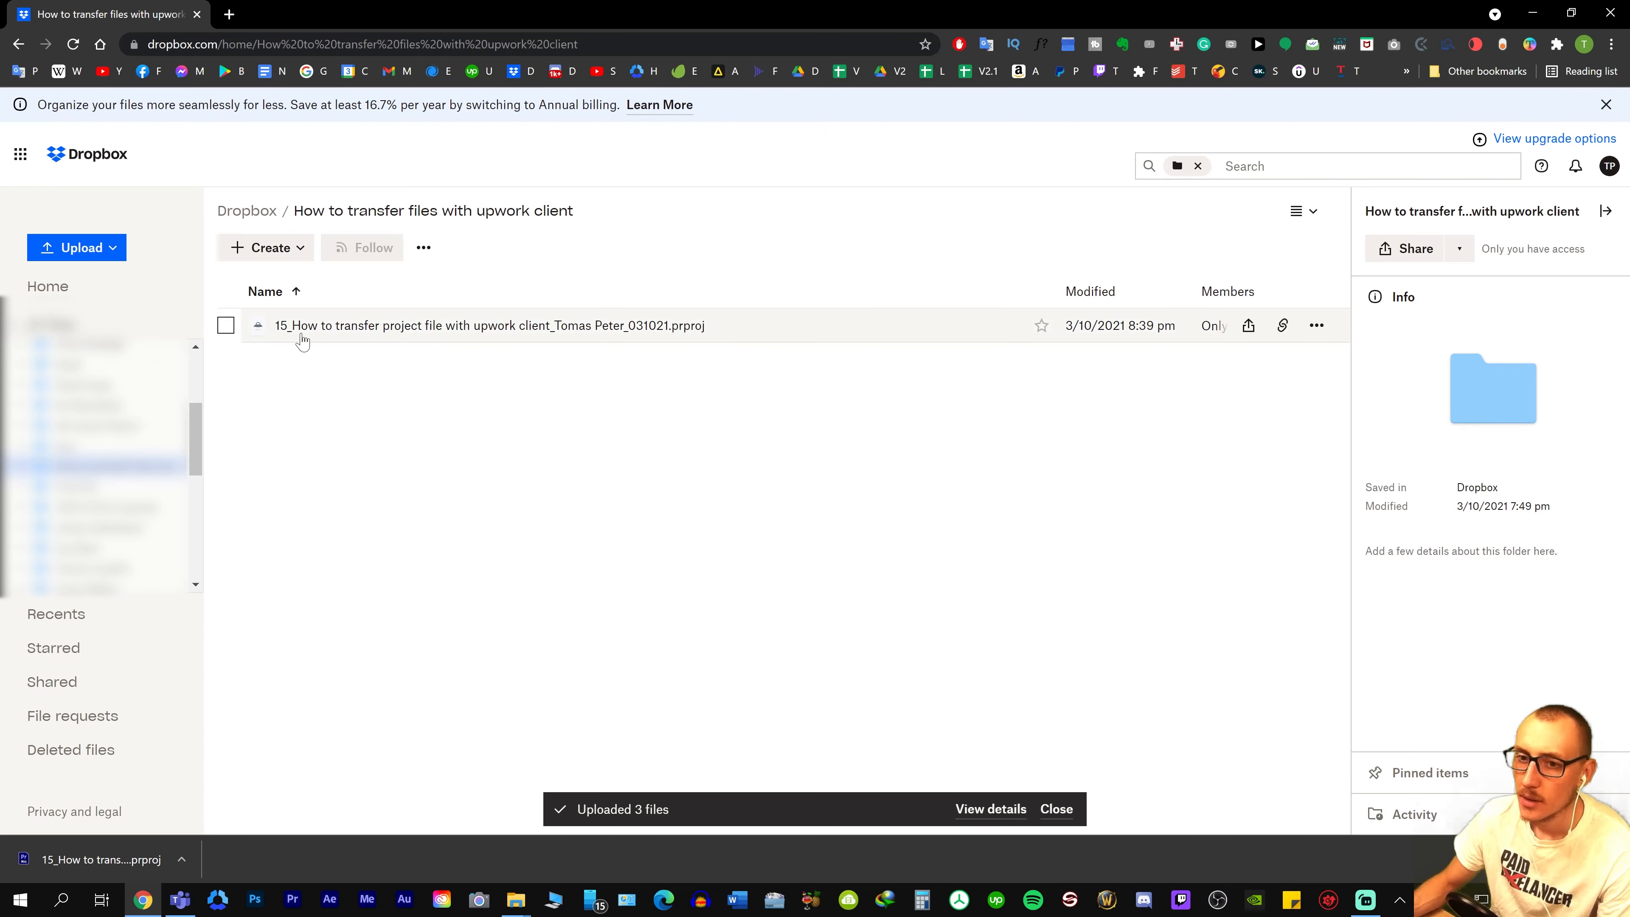
Download the uploaded .prproj file from Dropbox and save it in the Downloads folder.
click(226, 326)
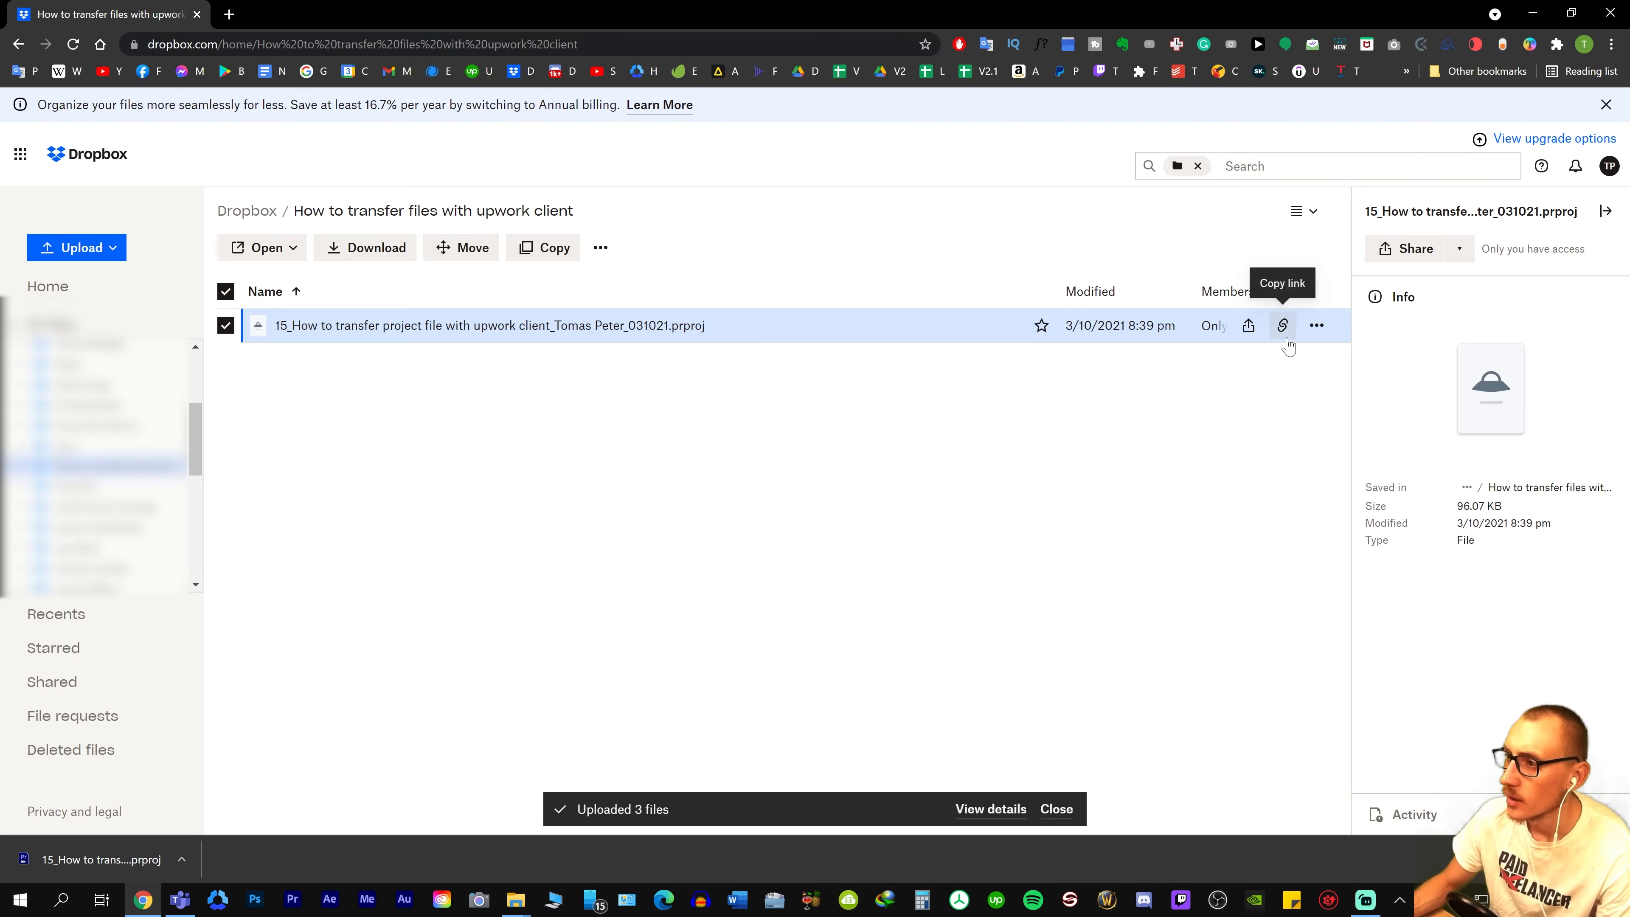
click(1316, 324)
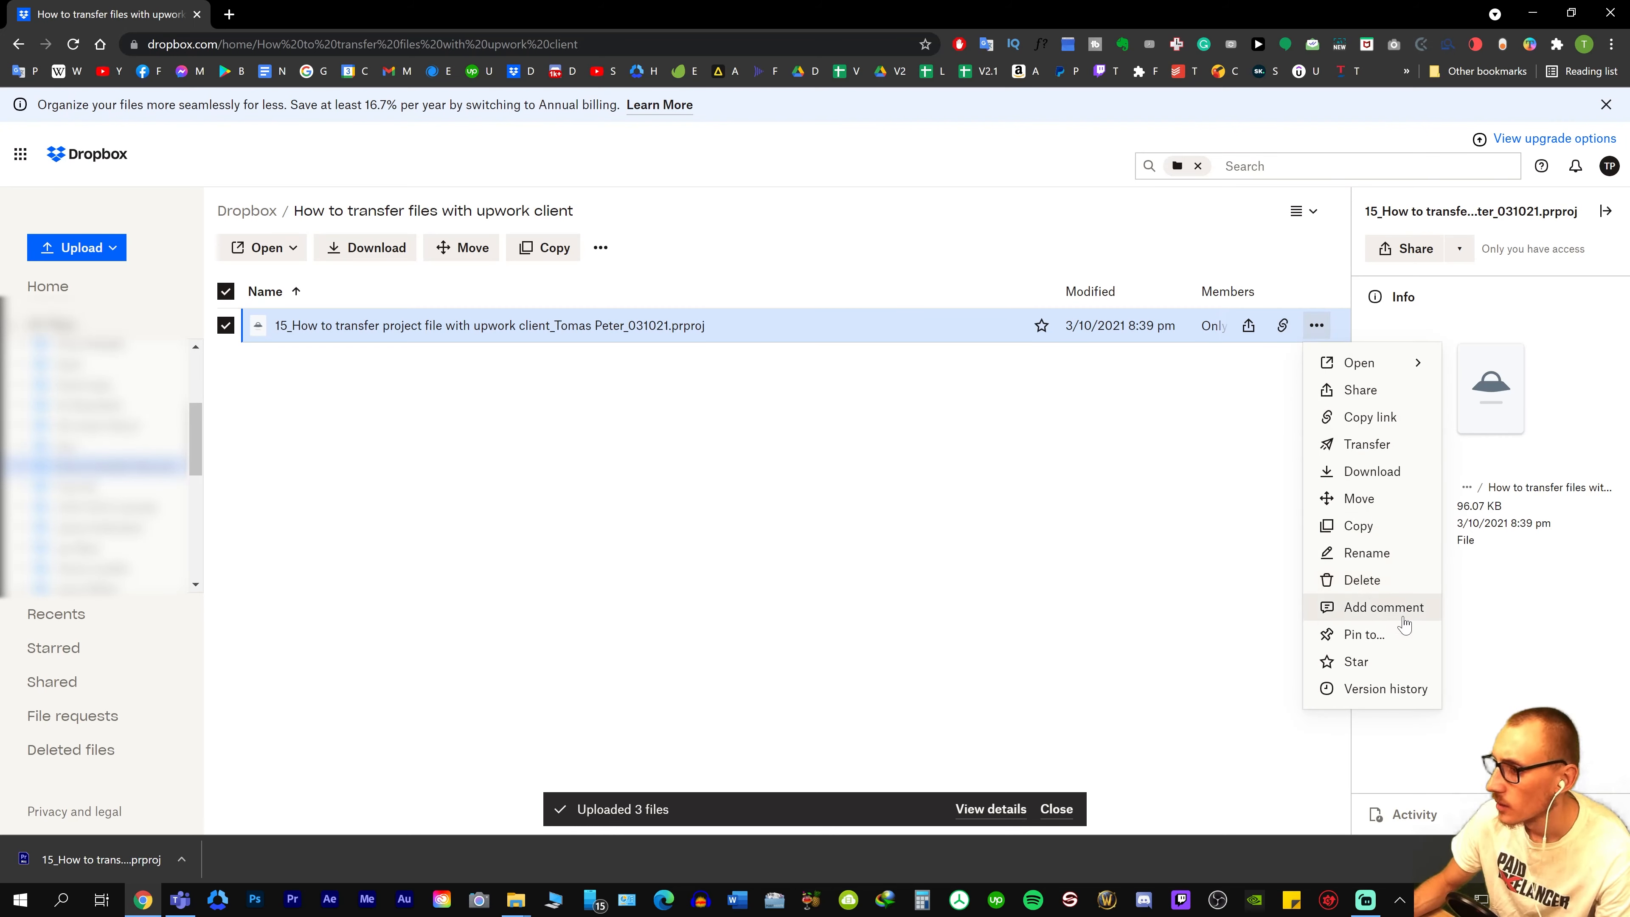
click(1373, 473)
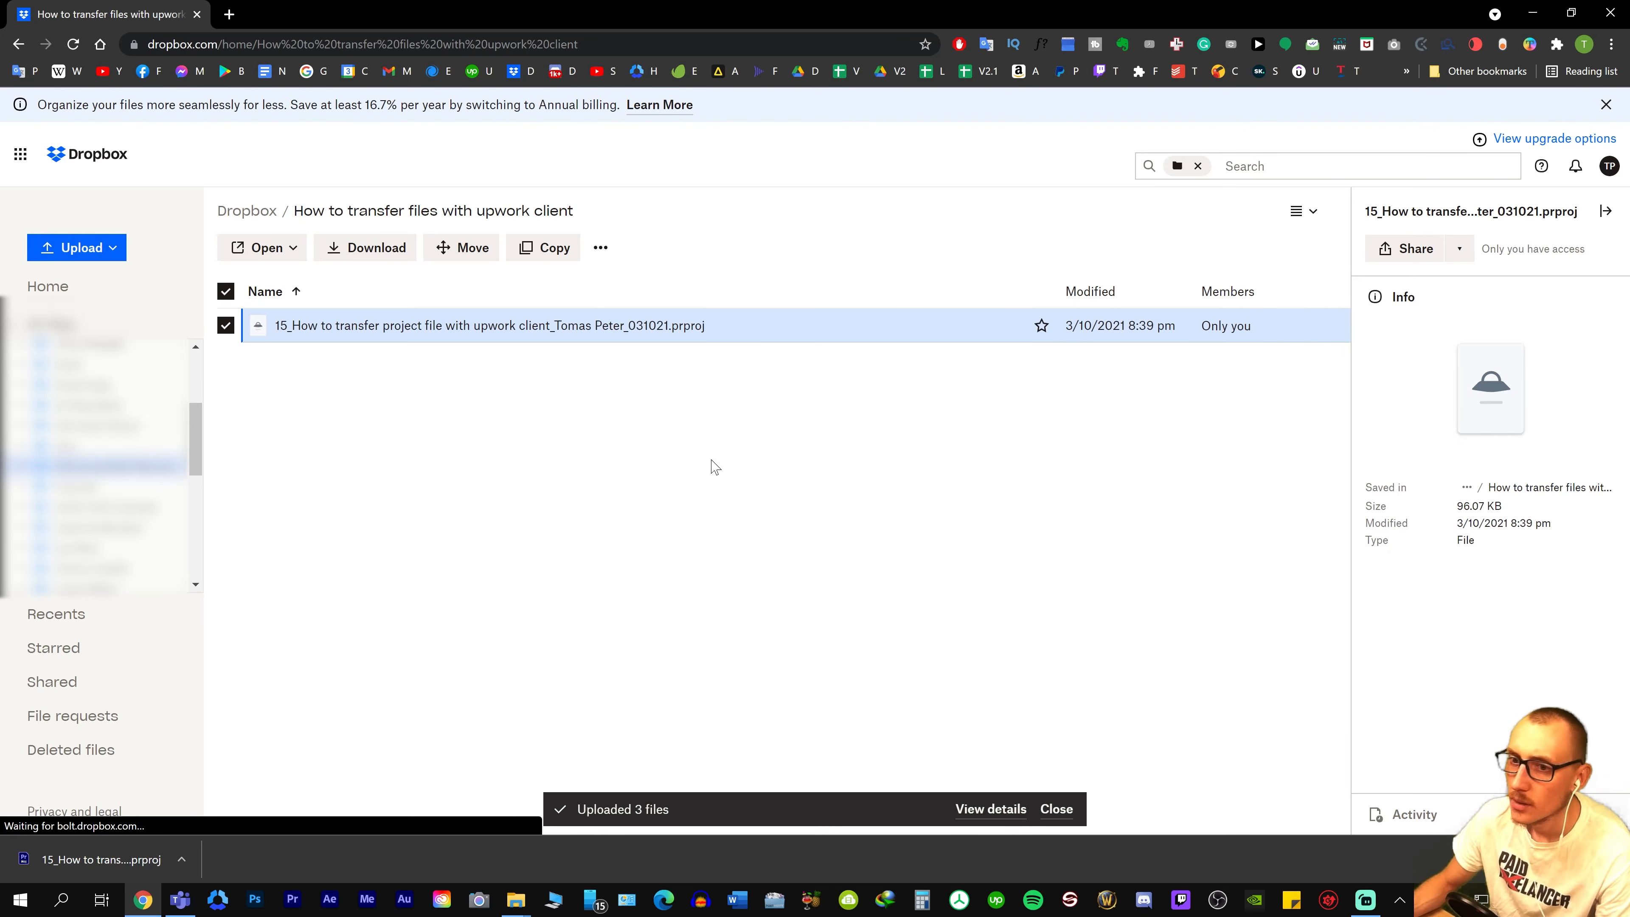
scroll(102, 288, up, 1)
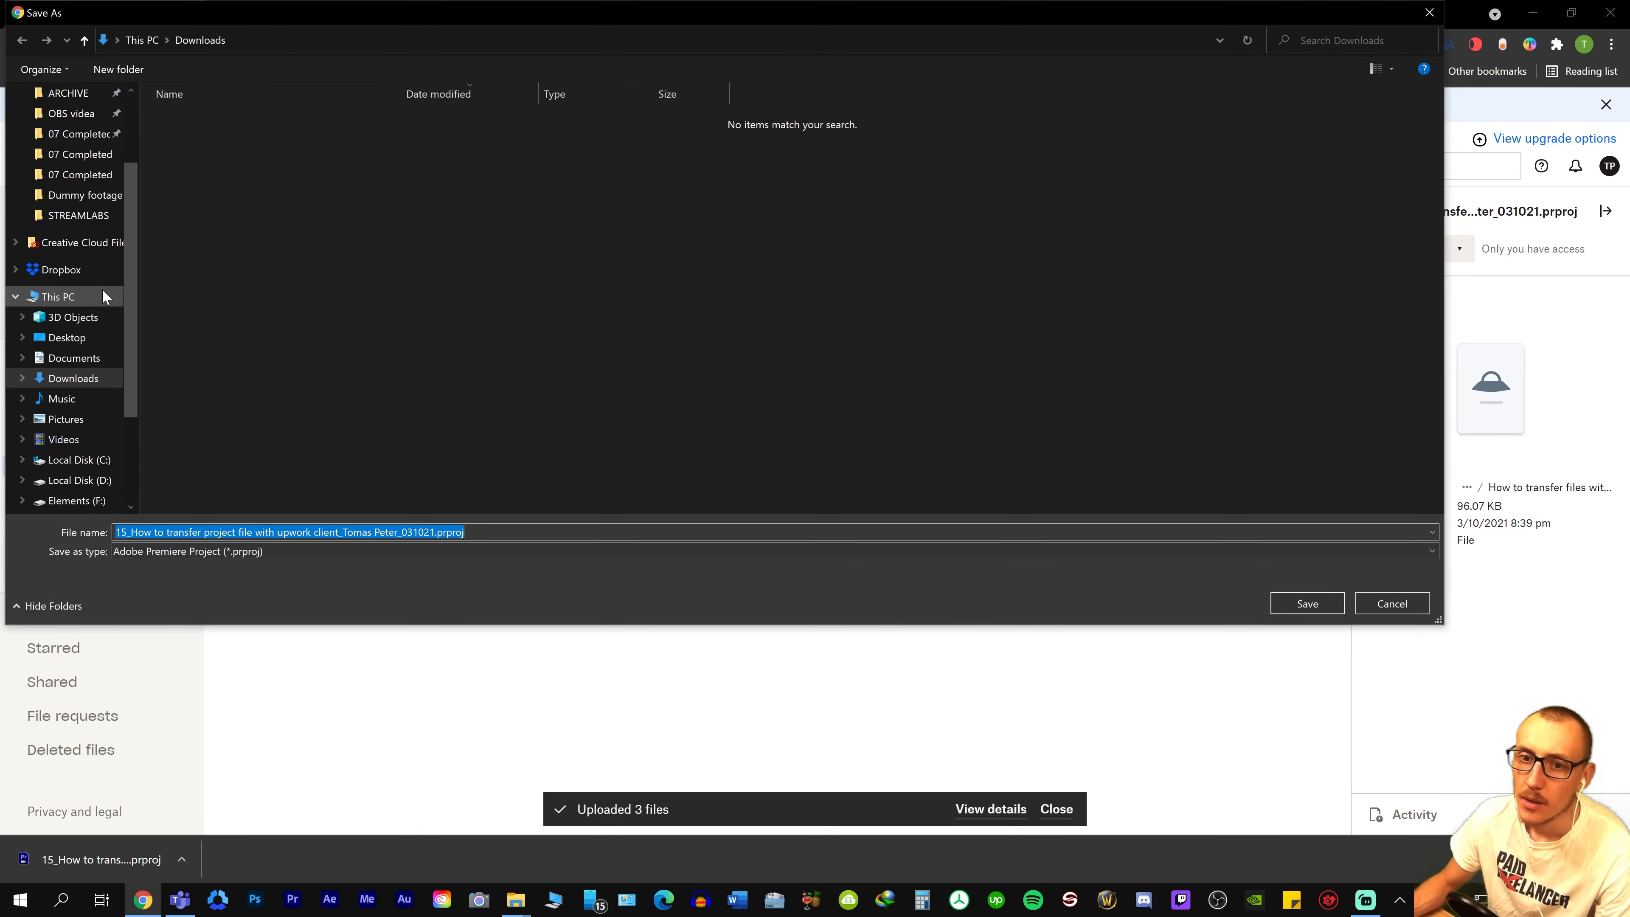
click(64, 377)
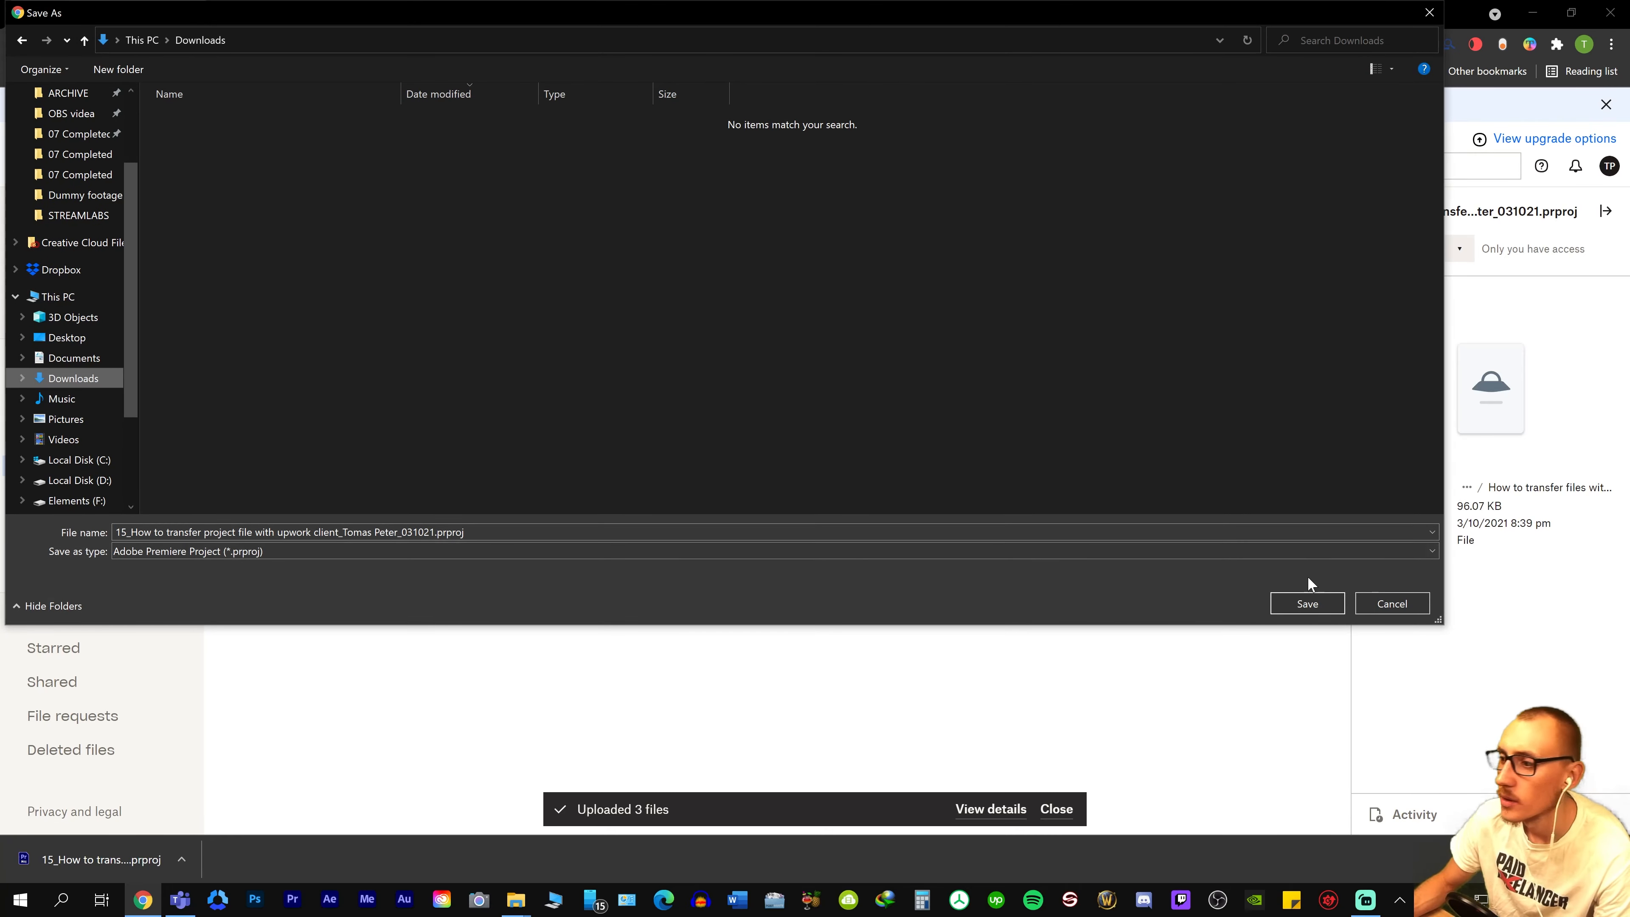
click(1307, 603)
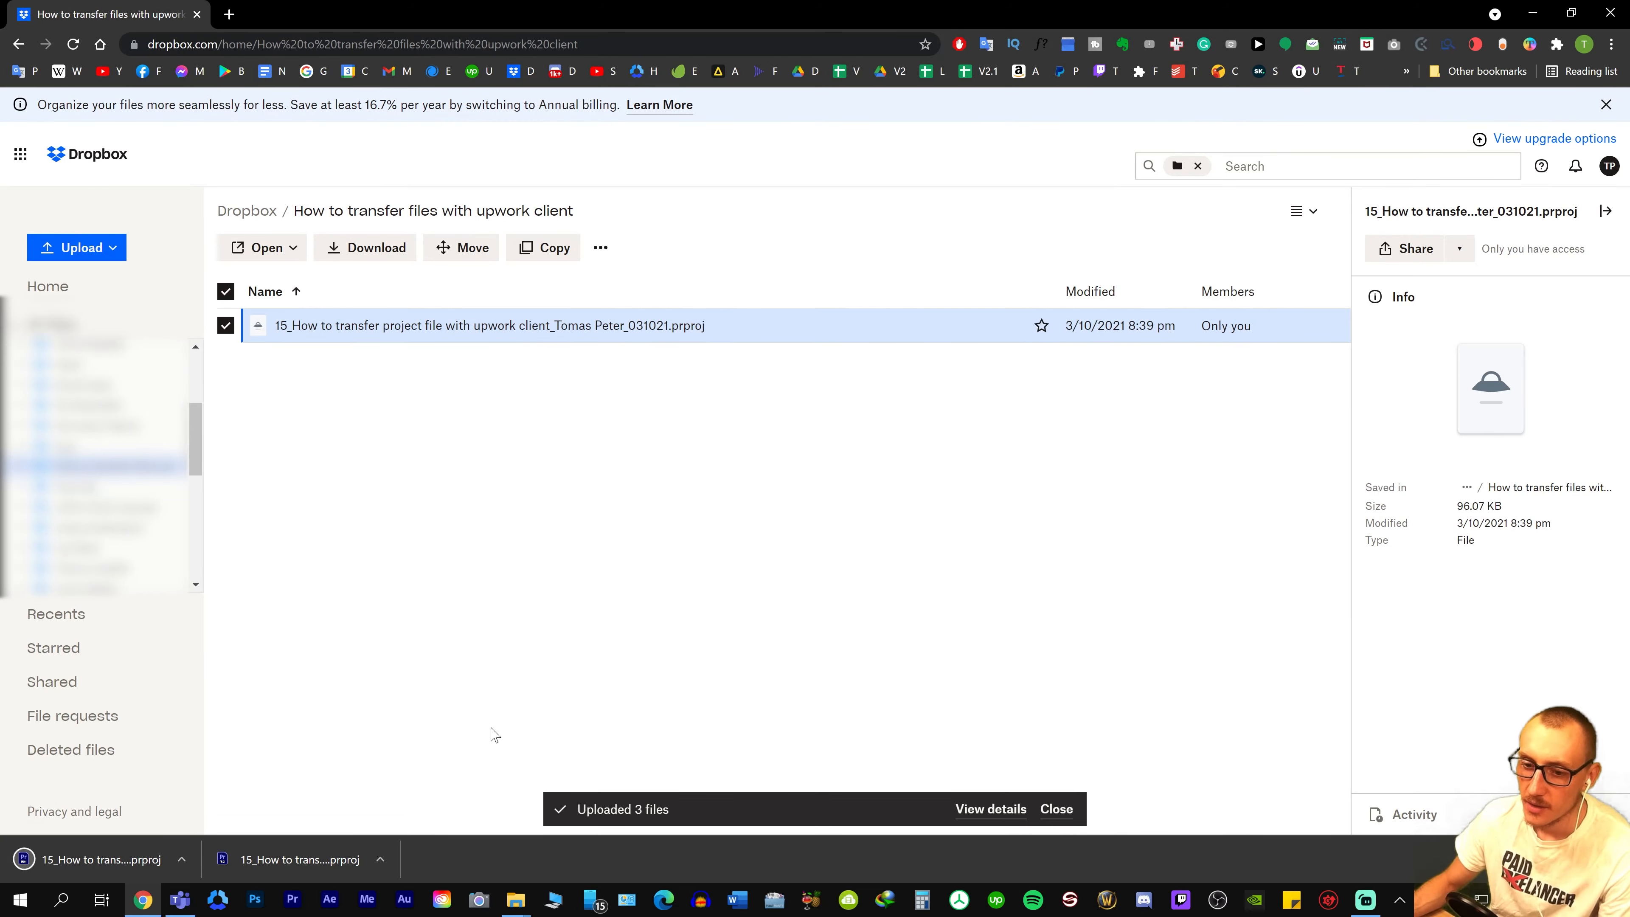
Switch to File Explorer, create a new folder in the client folder and move project folder 15 into it.
key(alt+Tab)
click(394, 344)
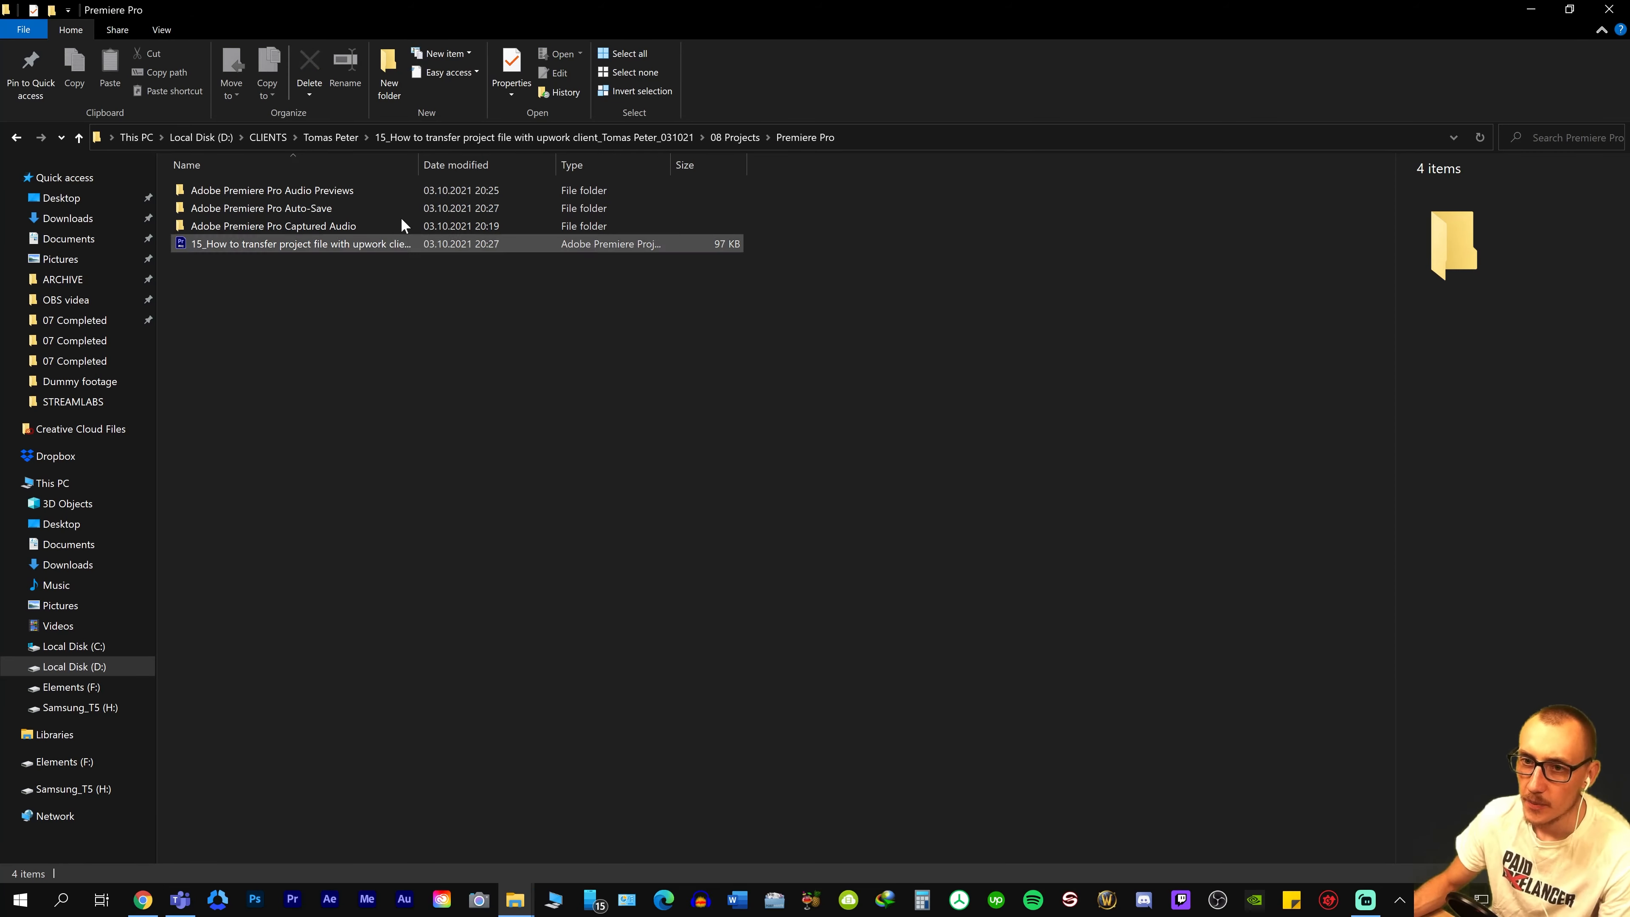
click(330, 138)
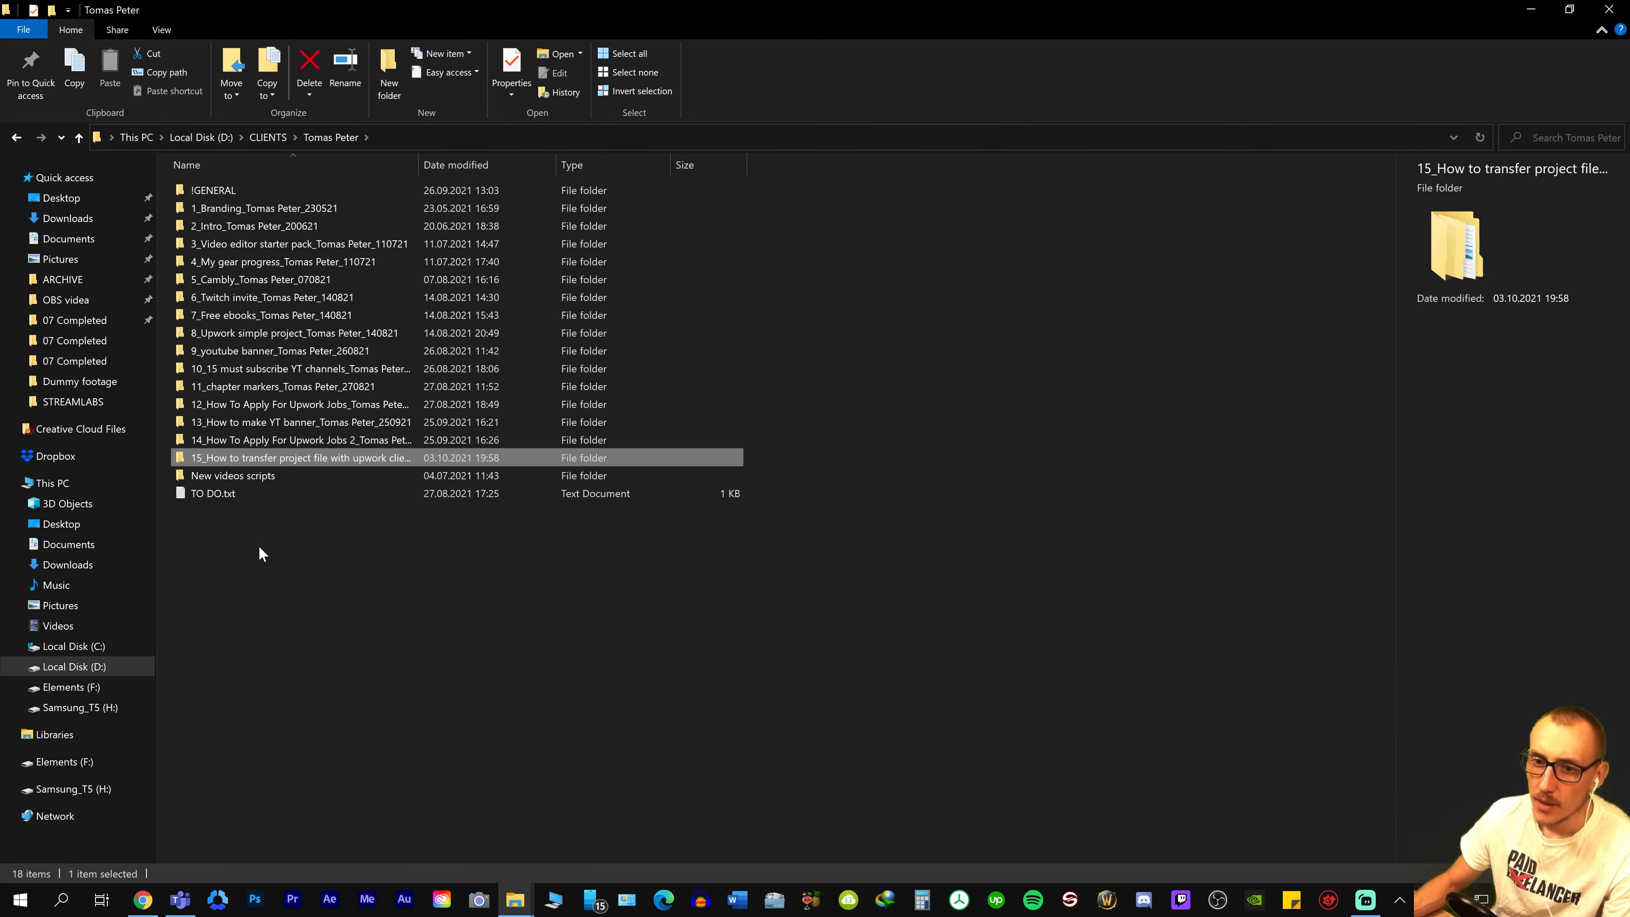
click(370, 619)
key(ctrl+shift+n)
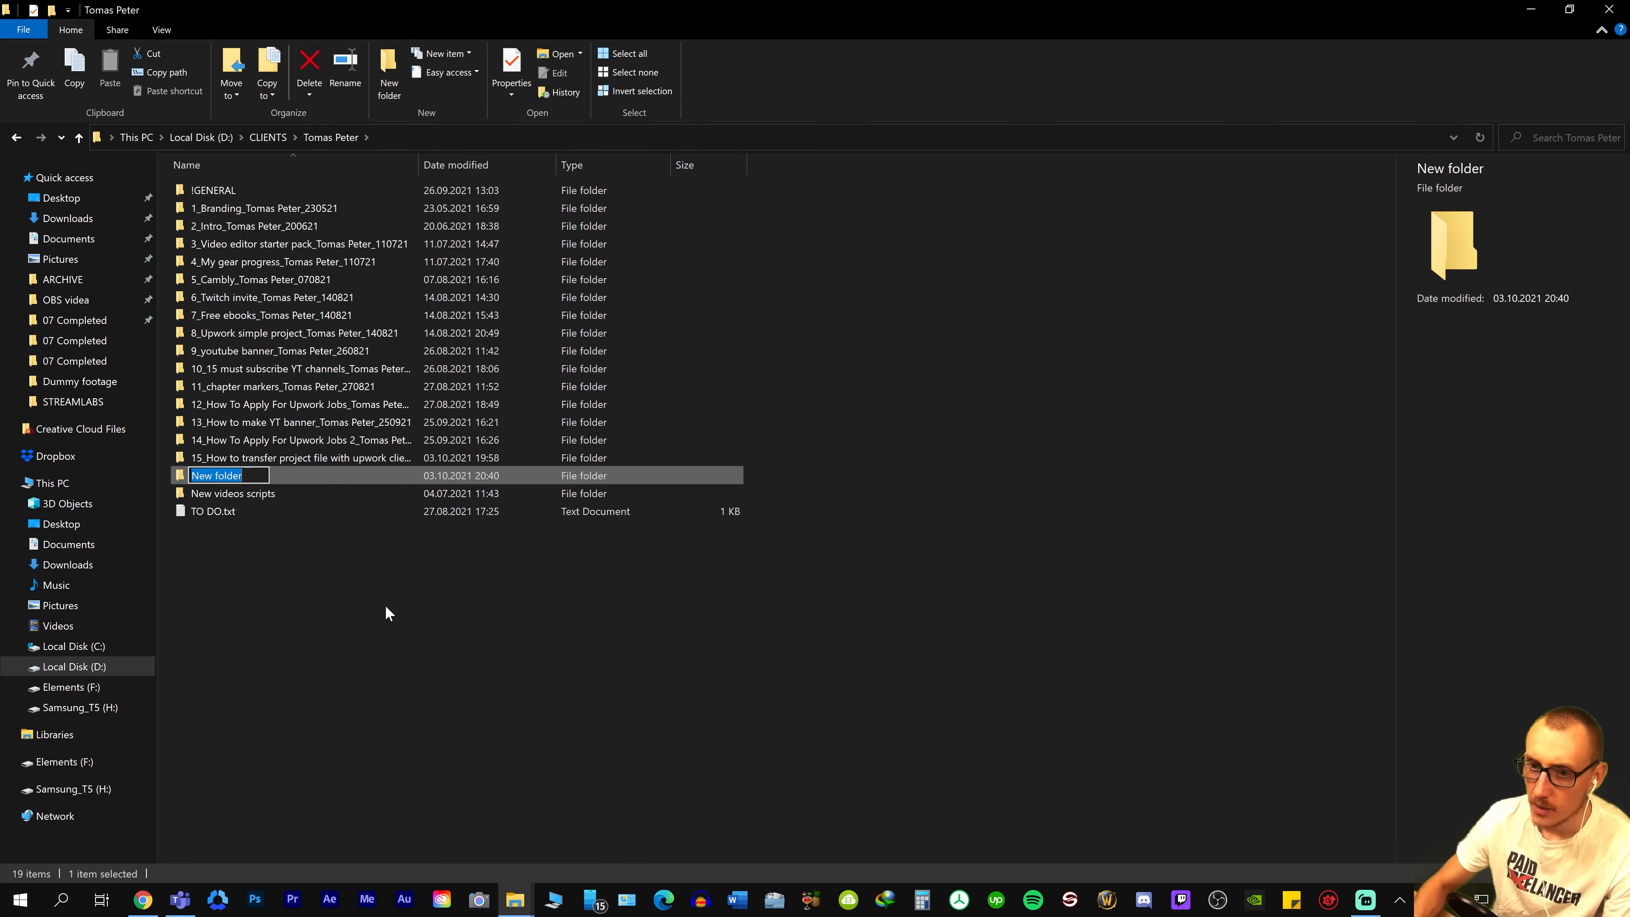
click(311, 459)
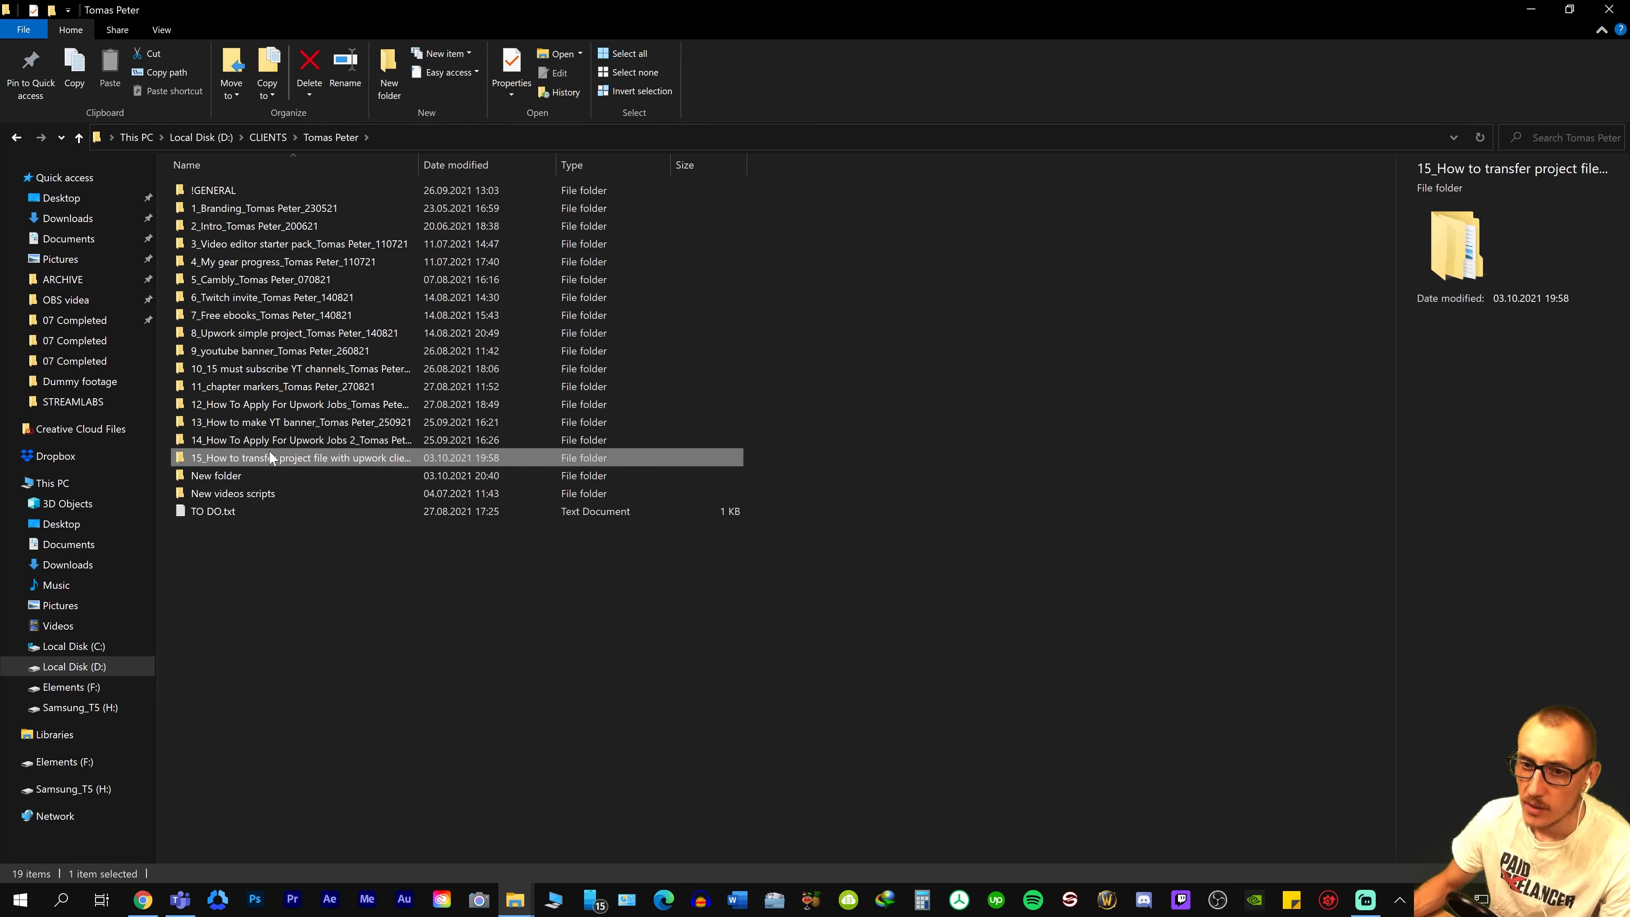
drag(270, 458, 281, 482)
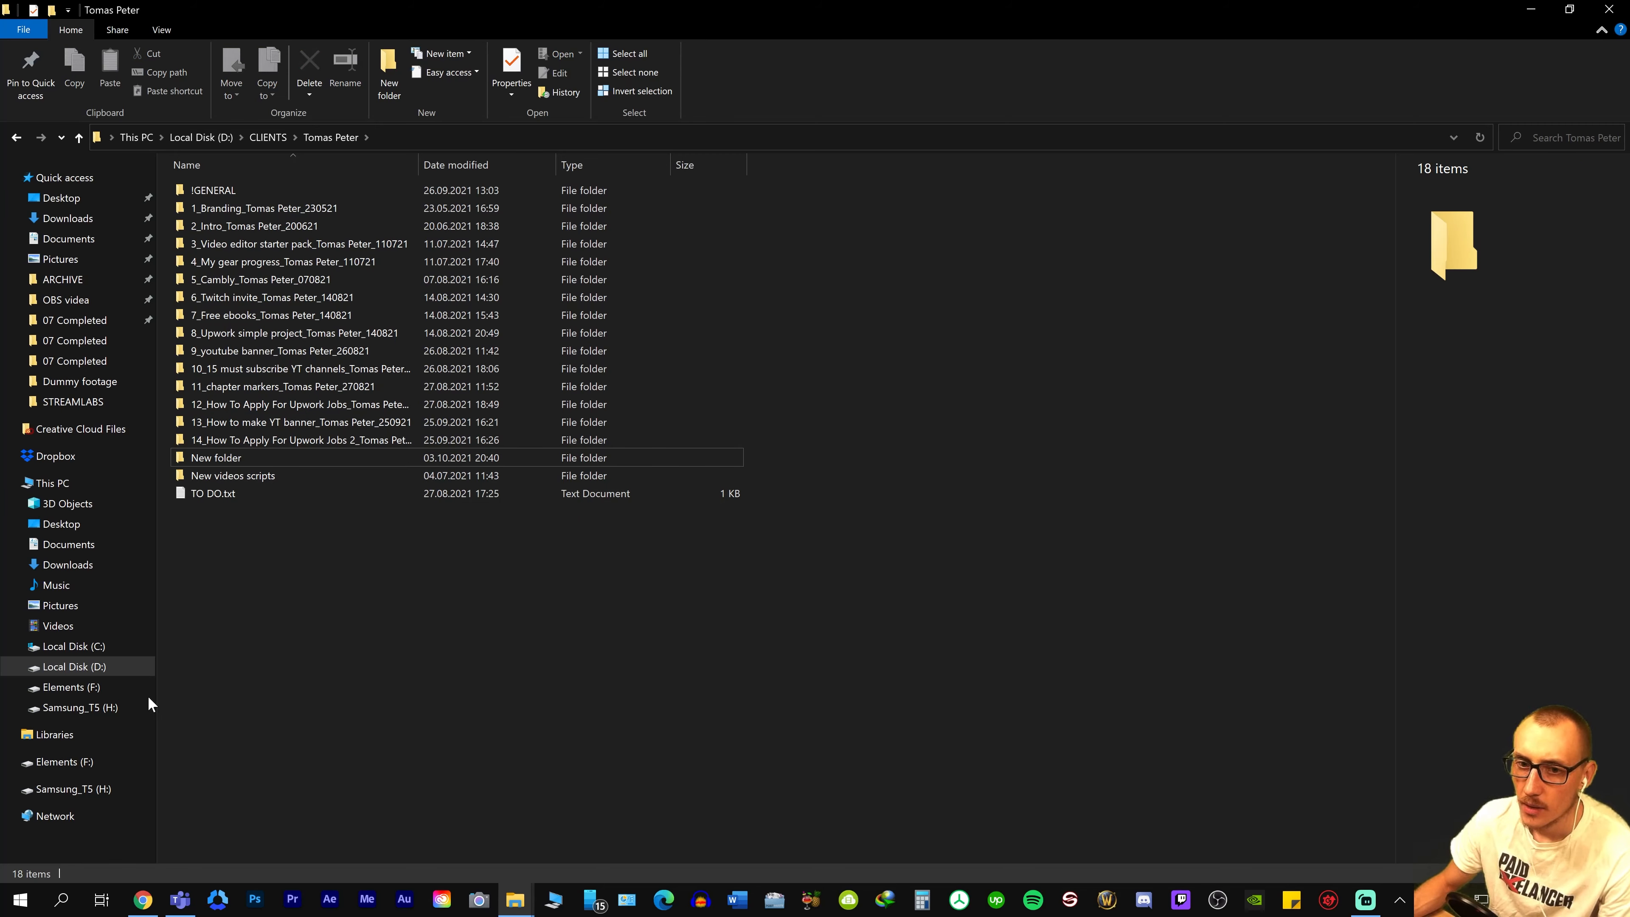
Open the downloaded Premiere project from the Downloads folder, leaving its missing clips unlinked.
click(99, 225)
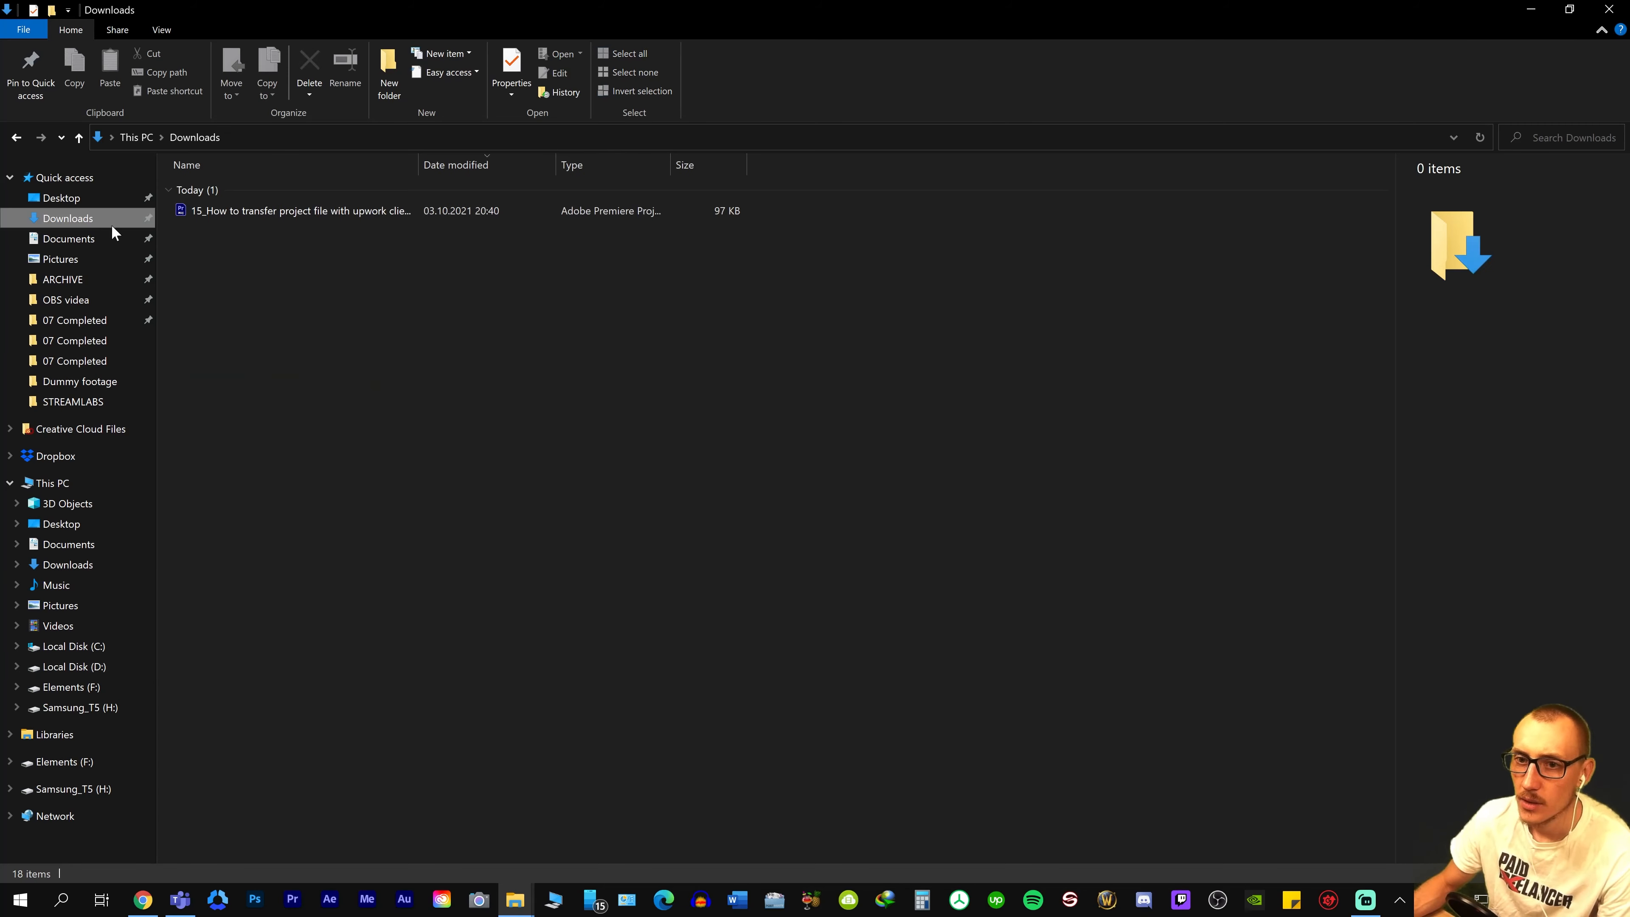
double_click(284, 222)
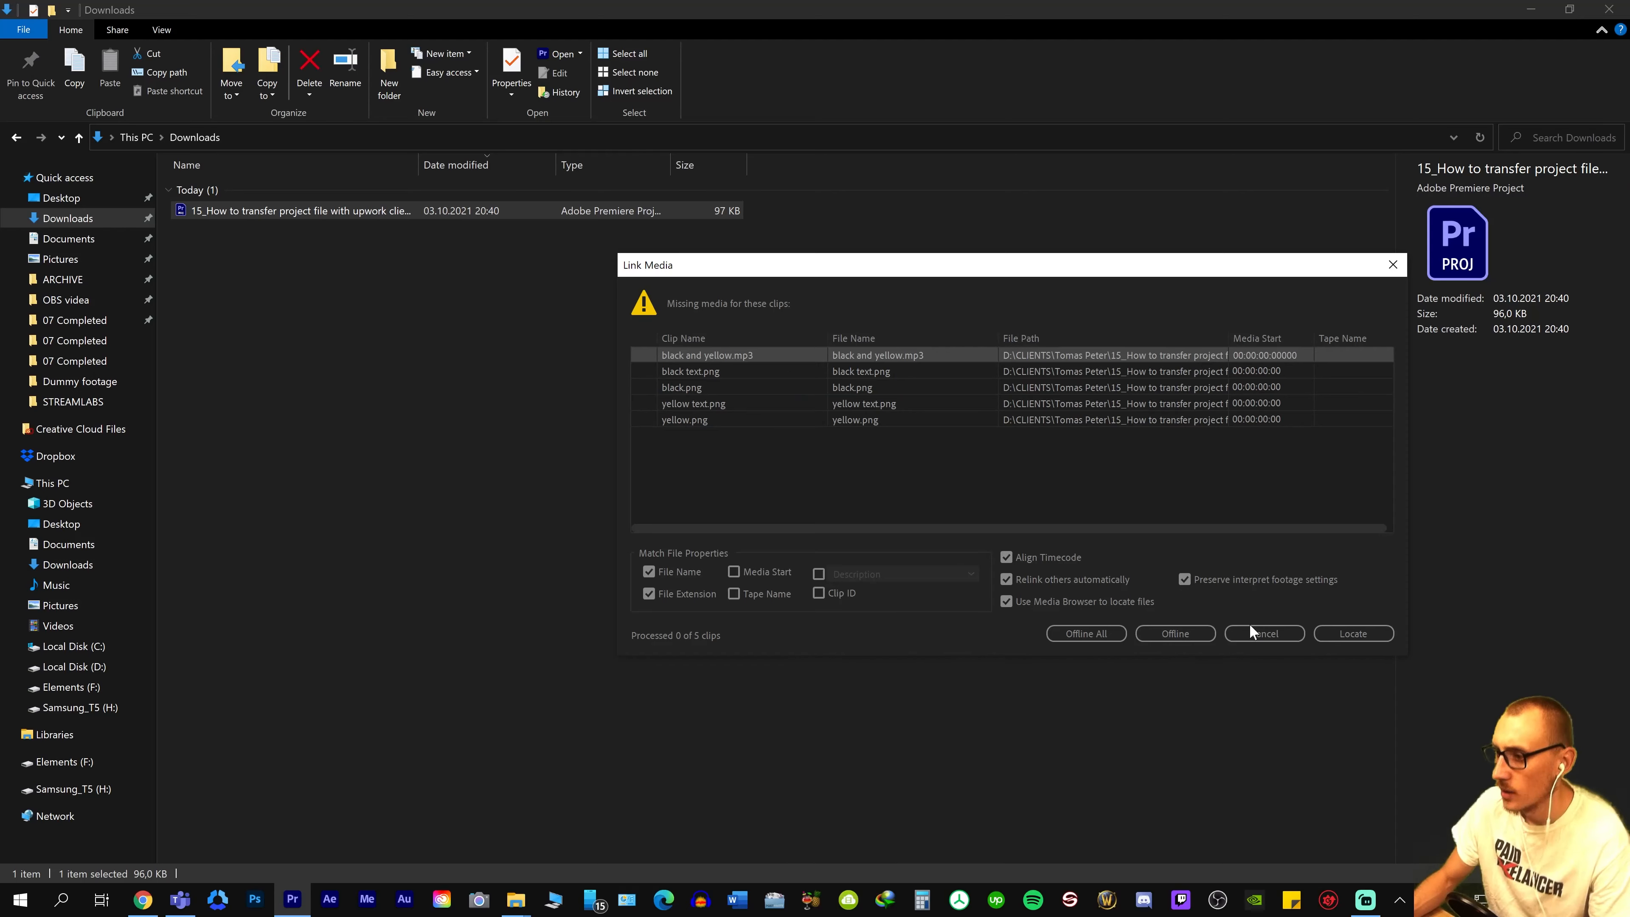
click(1319, 809)
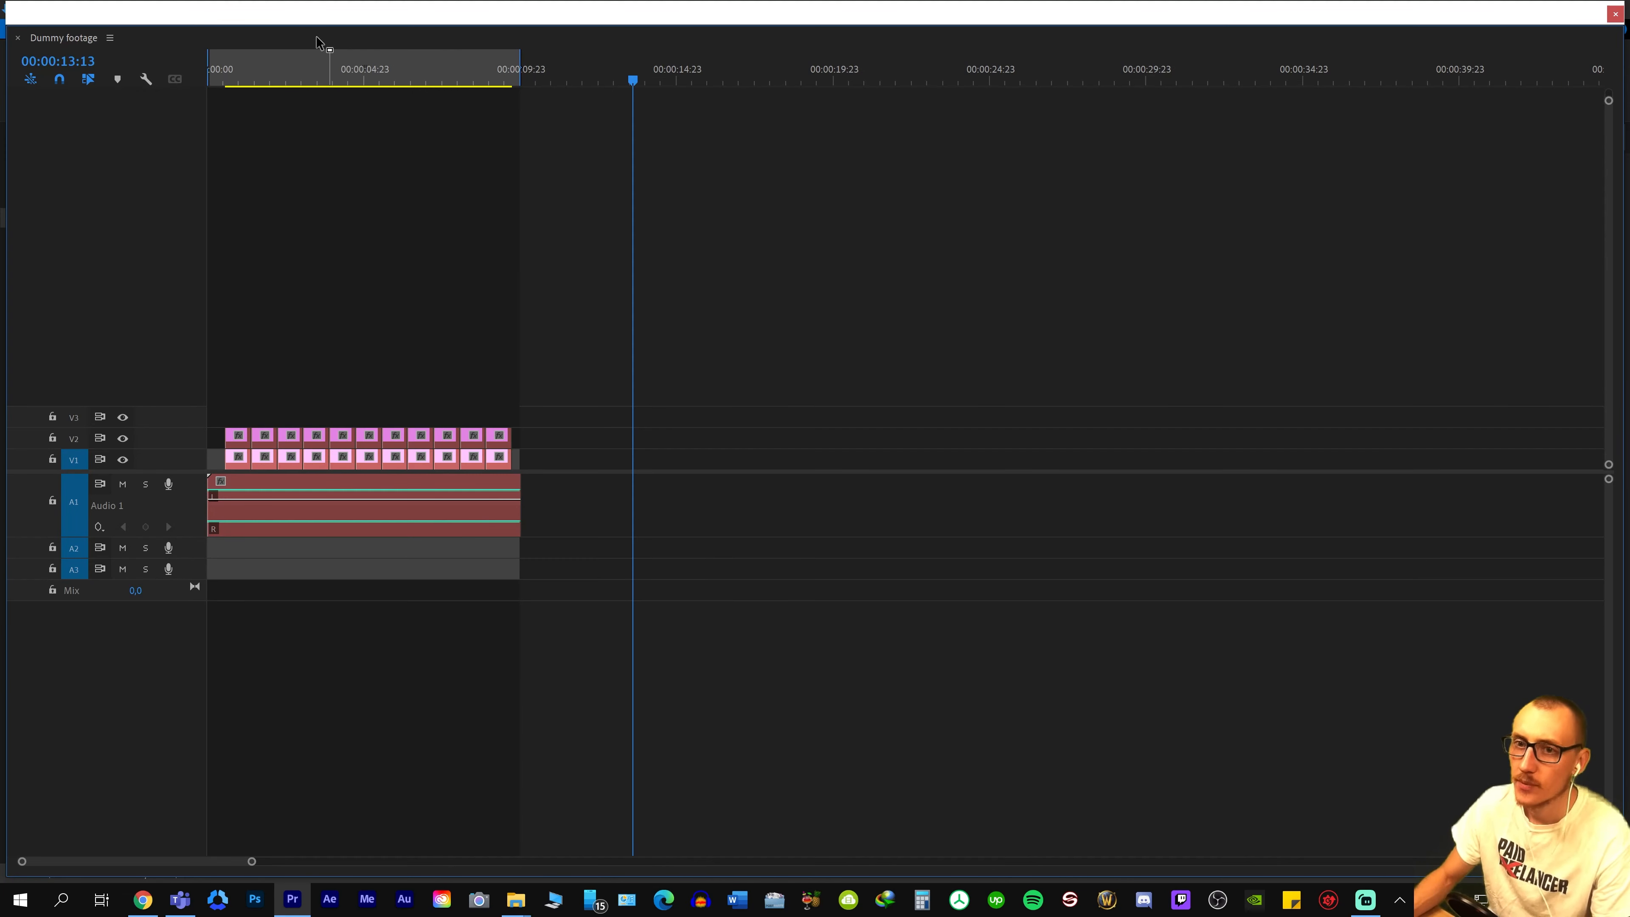
Scrub through the Dummy footage sequence to examine its black and yellow clips without their source media.
click(294, 74)
click(255, 74)
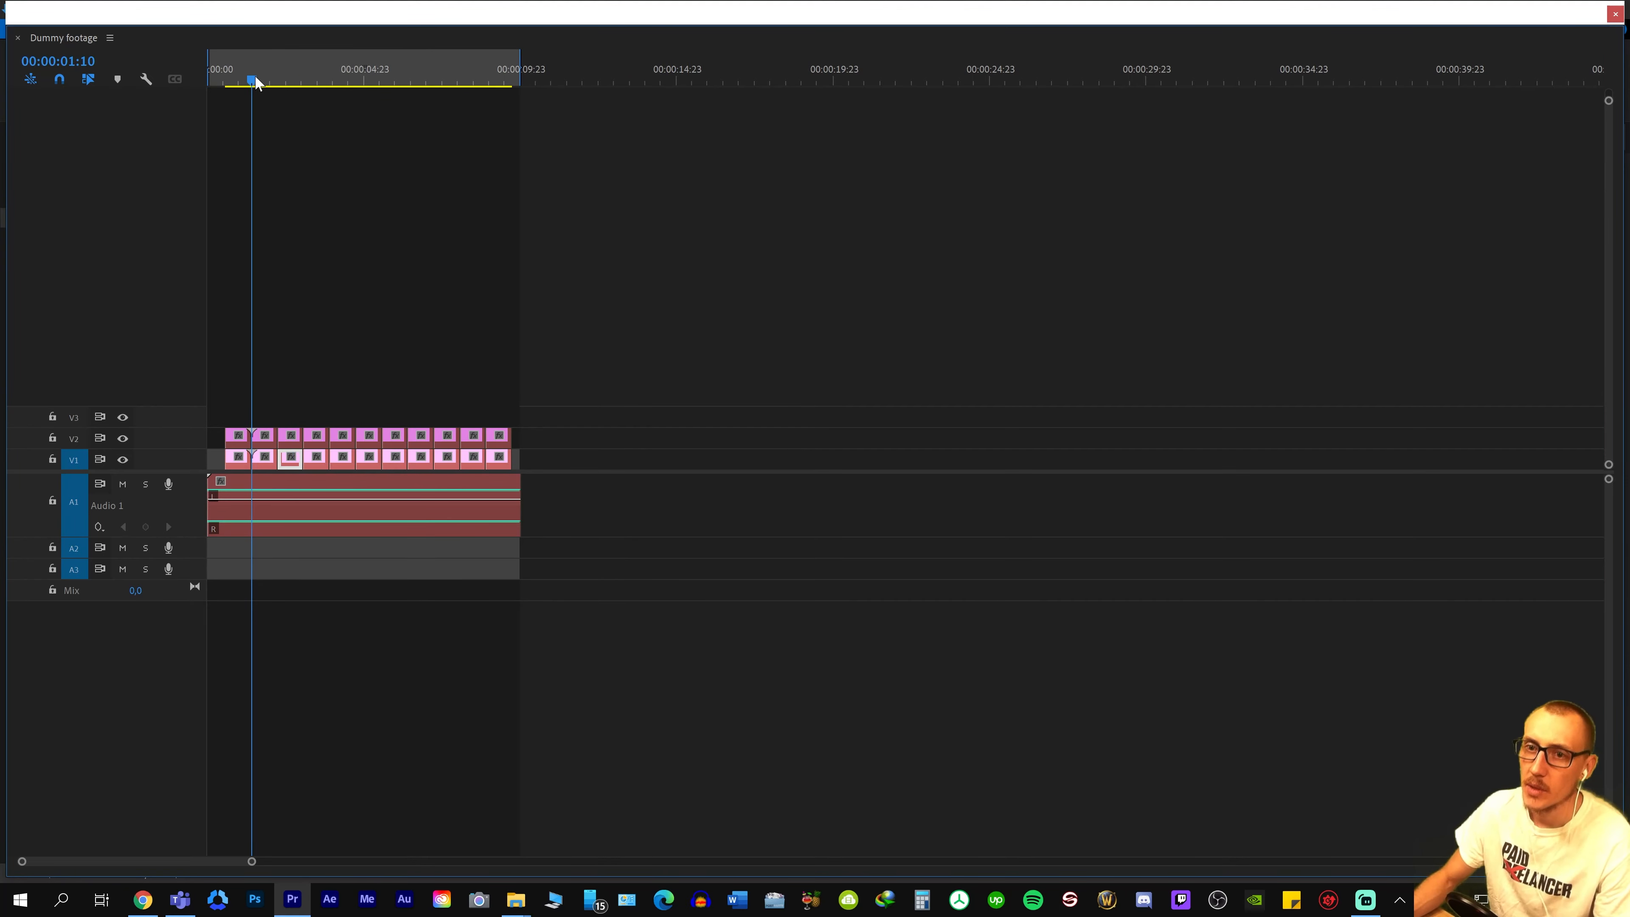
key(equal)
key(equal)
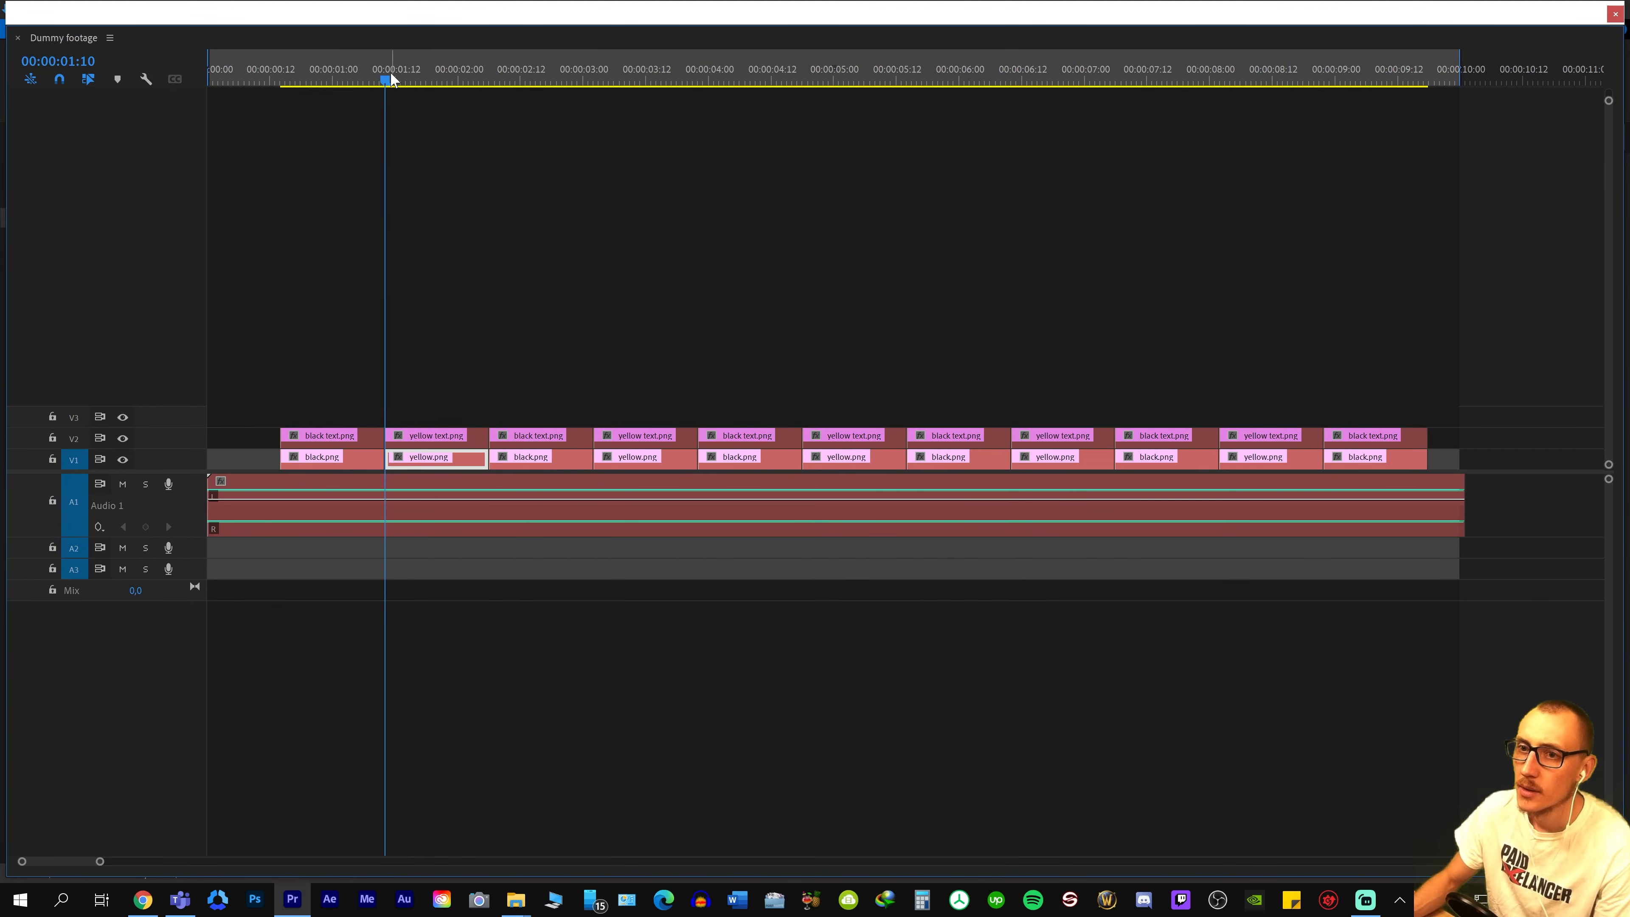
drag(386, 76, 515, 79)
click(803, 79)
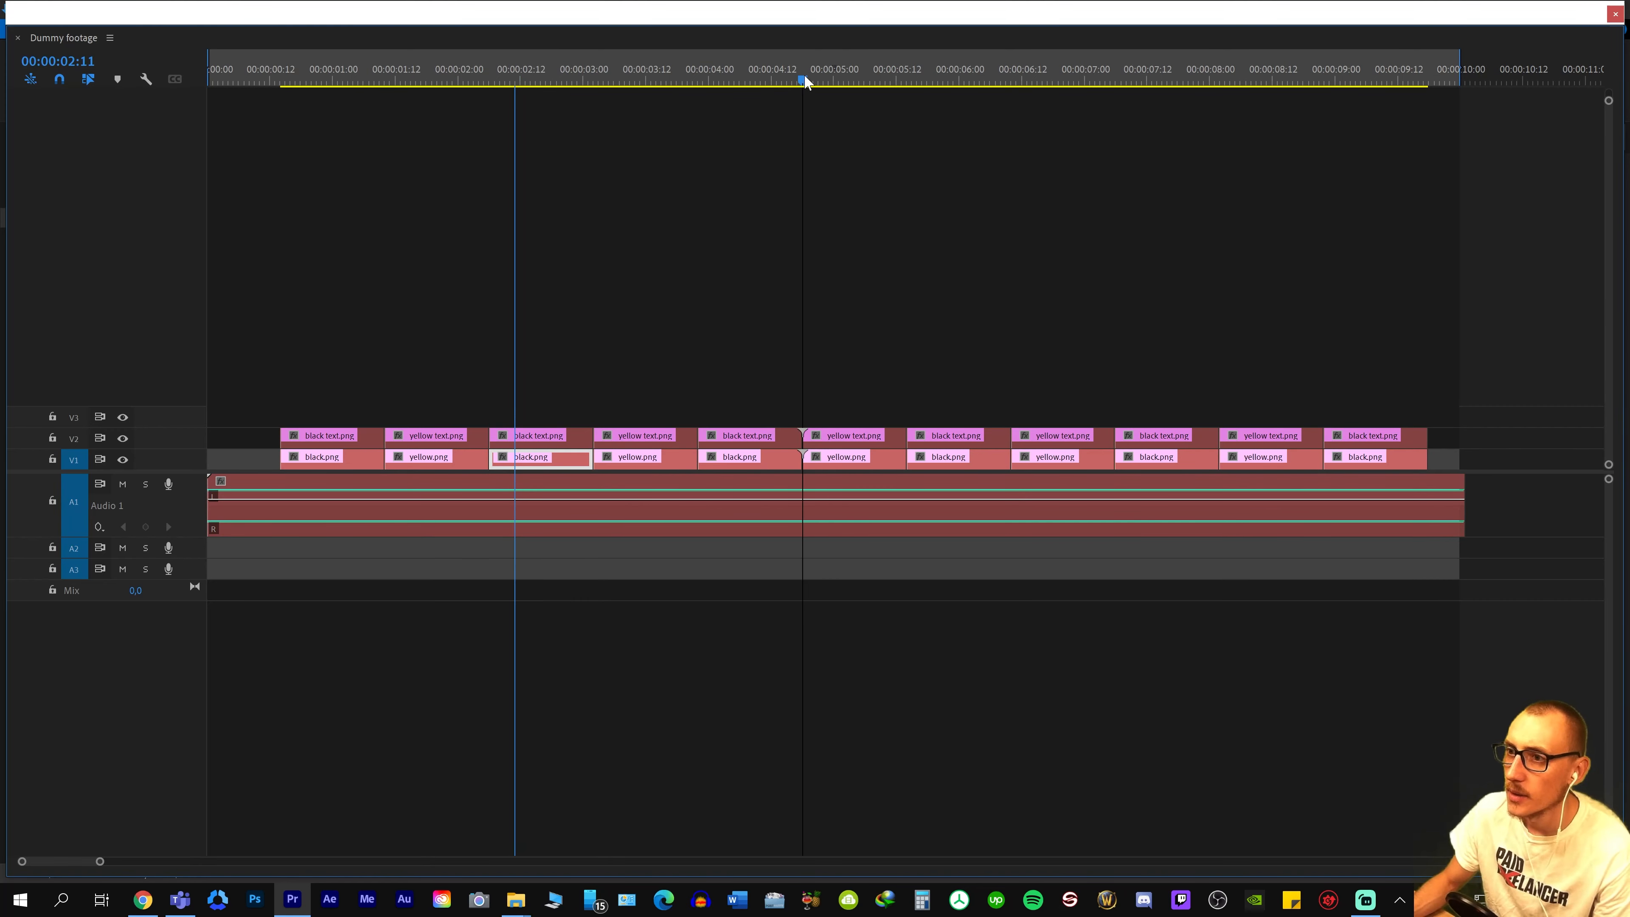
click(971, 79)
key(minus)
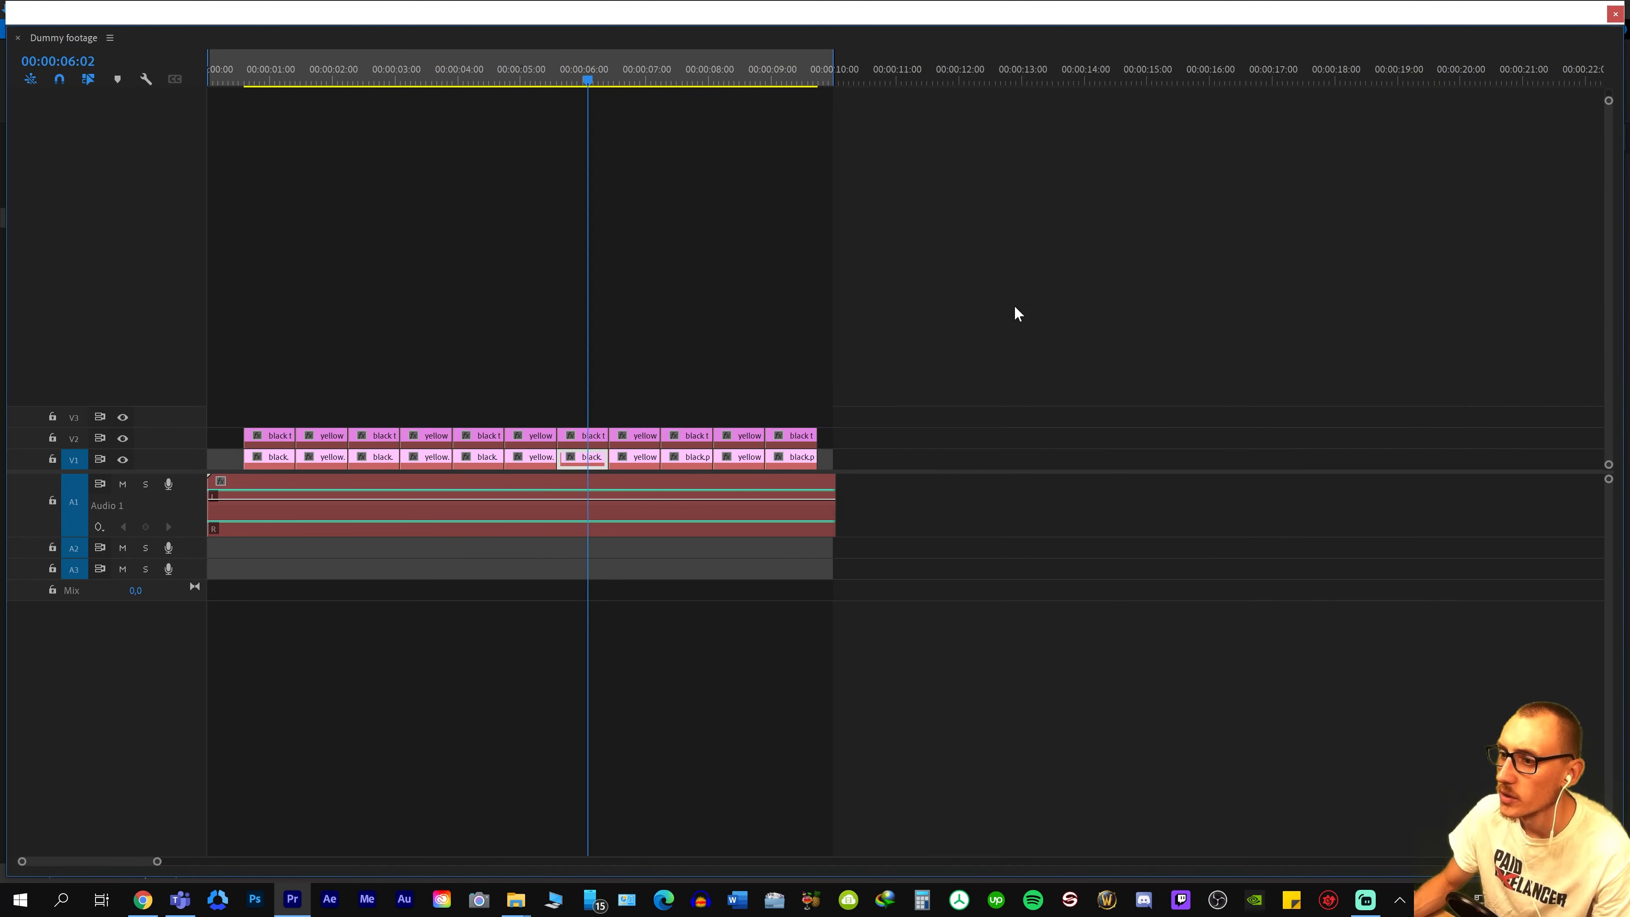
key(minus)
key(equal)
key(equal)
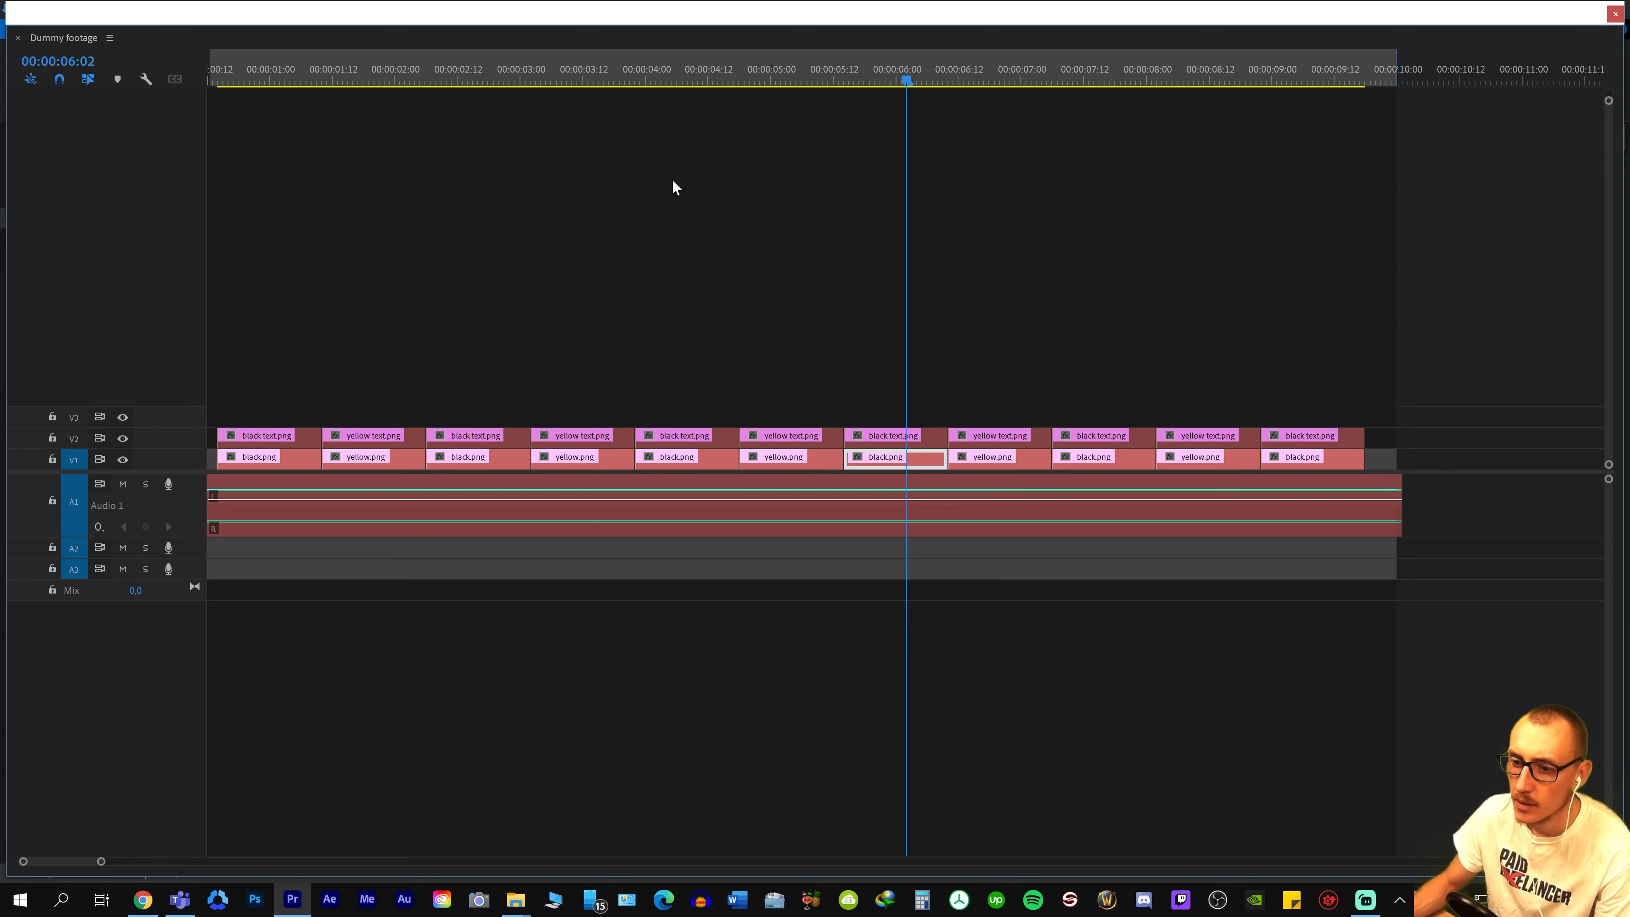
click(559, 72)
click(426, 79)
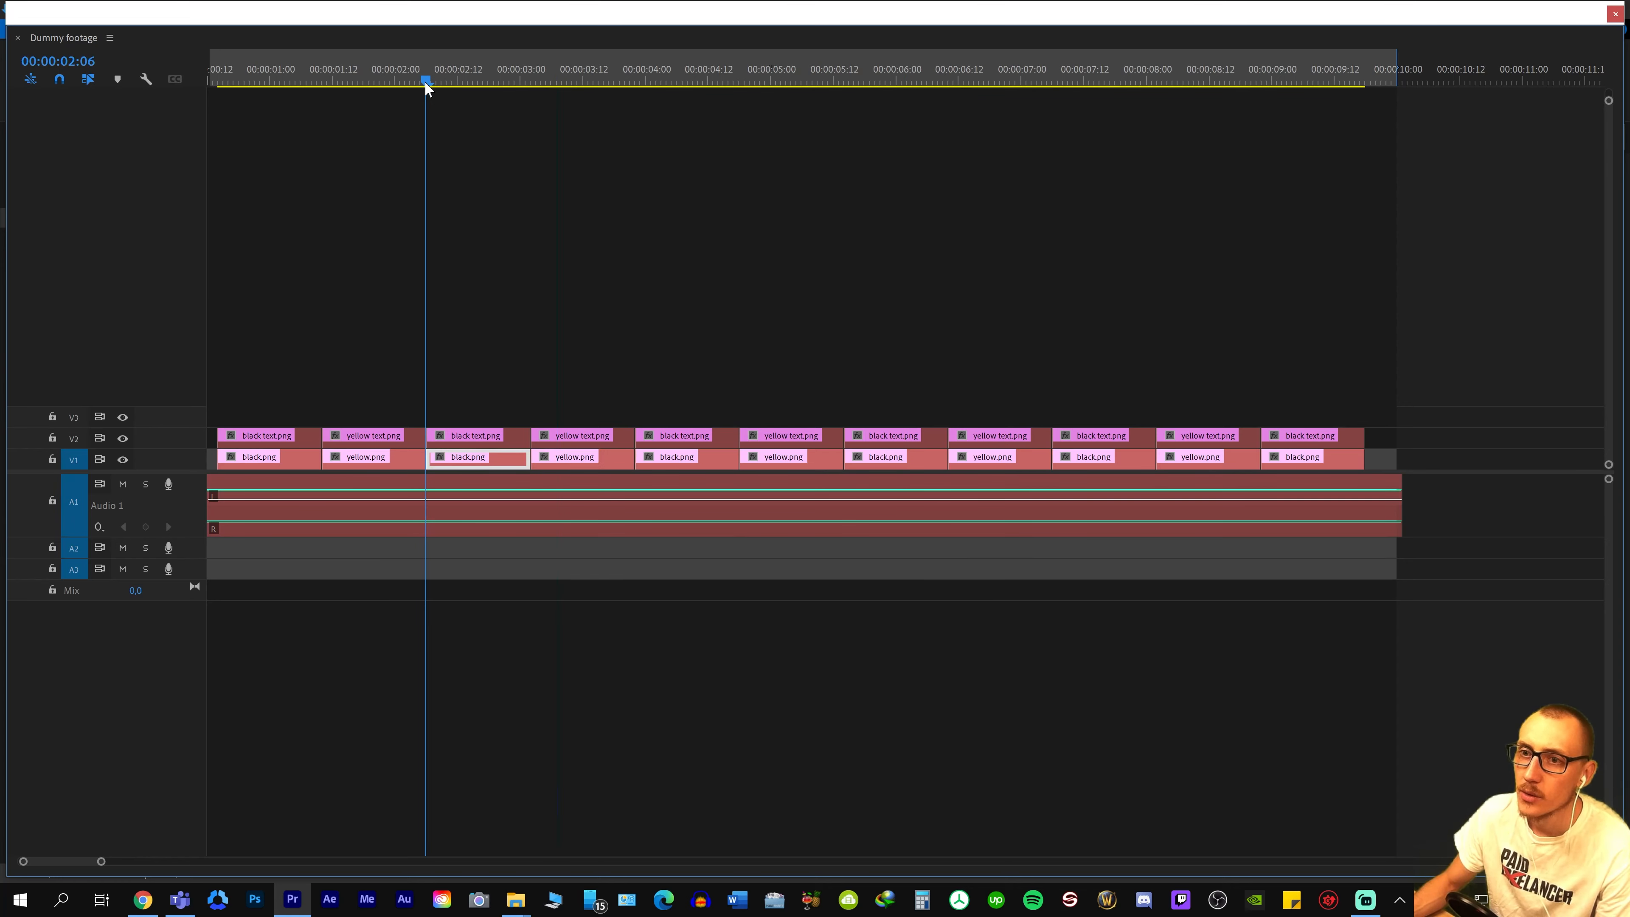
drag(422, 77, 458, 130)
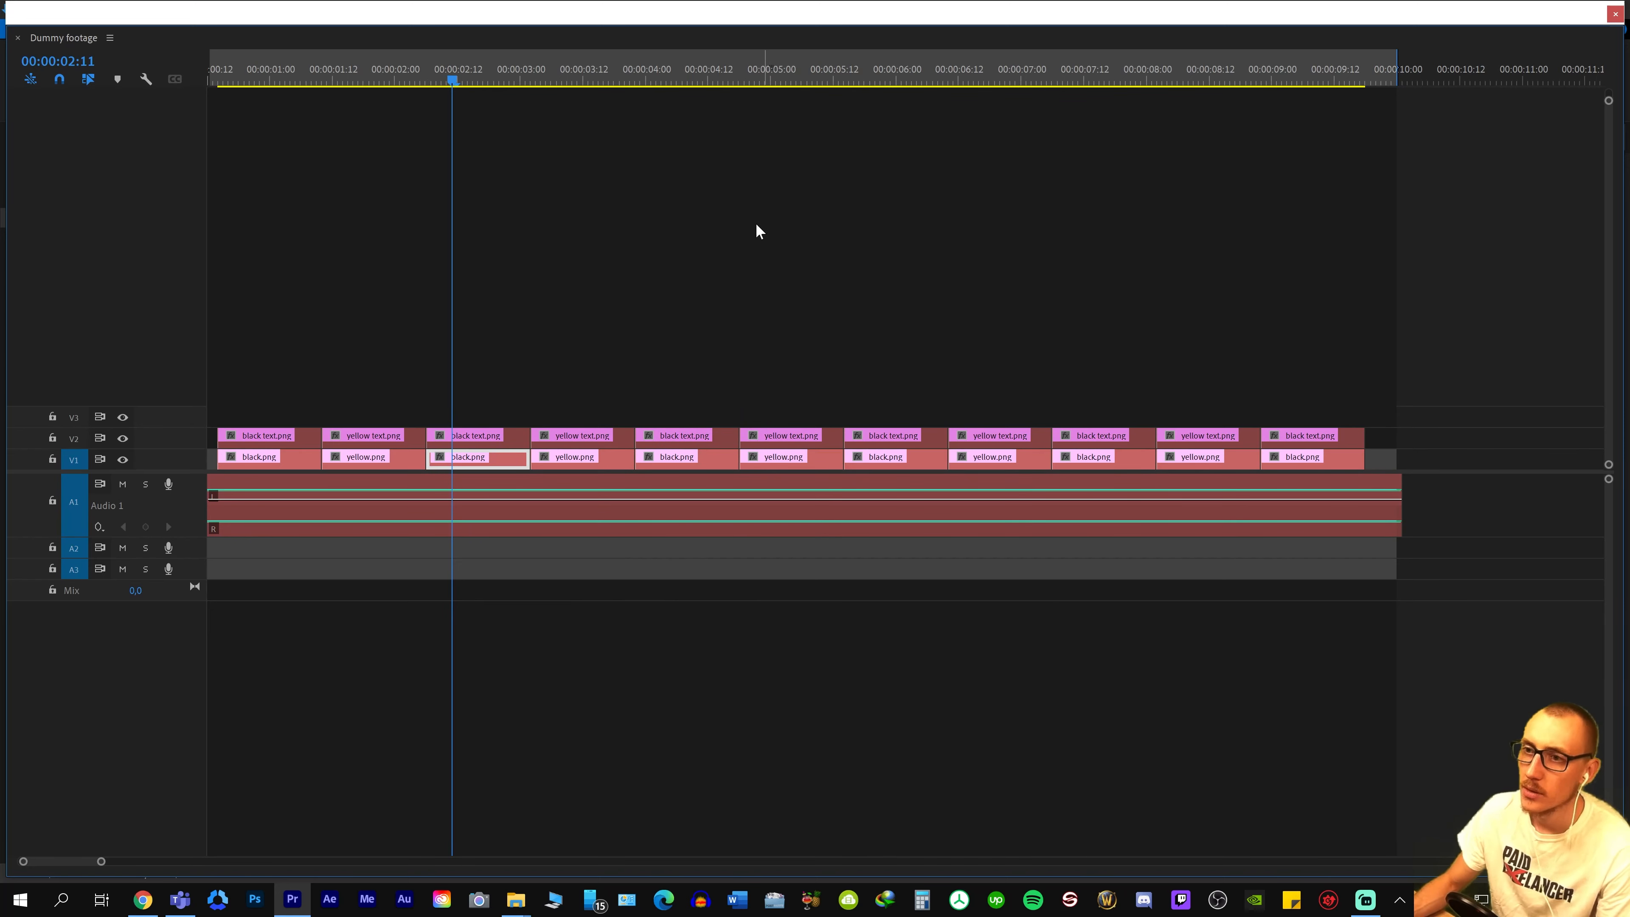
click(645, 80)
click(806, 78)
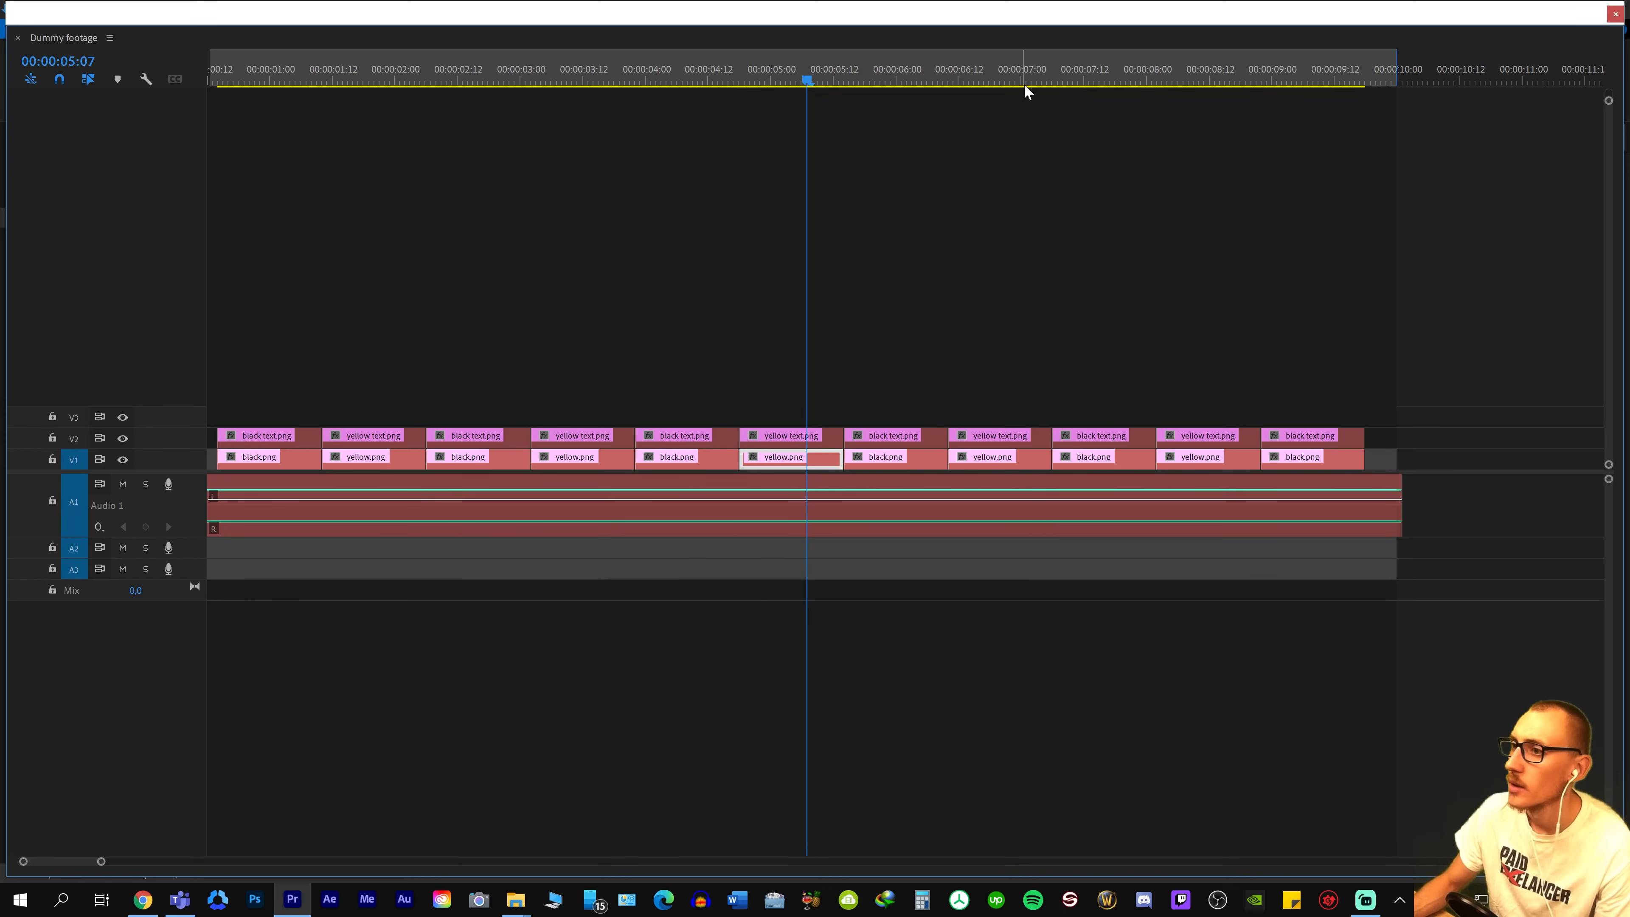
click(1041, 81)
drag(1086, 74, 1042, 89)
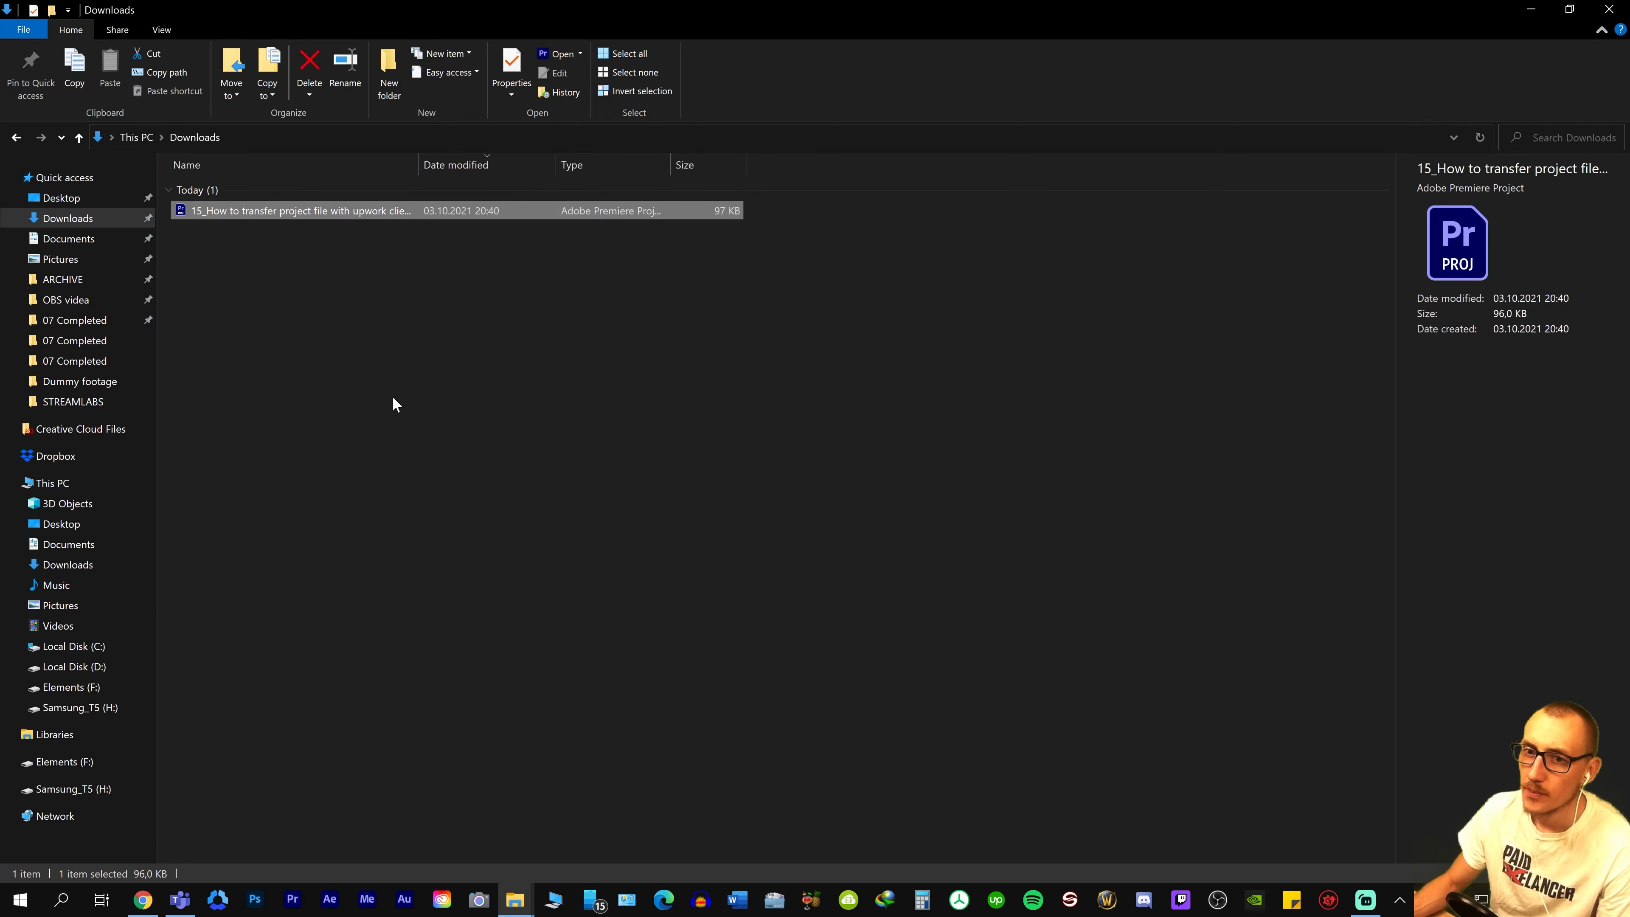
Switch to File Explorer and delete the downloaded Premiere project file from the Downloads folder.
click(397, 368)
drag(251, 297, 374, 217)
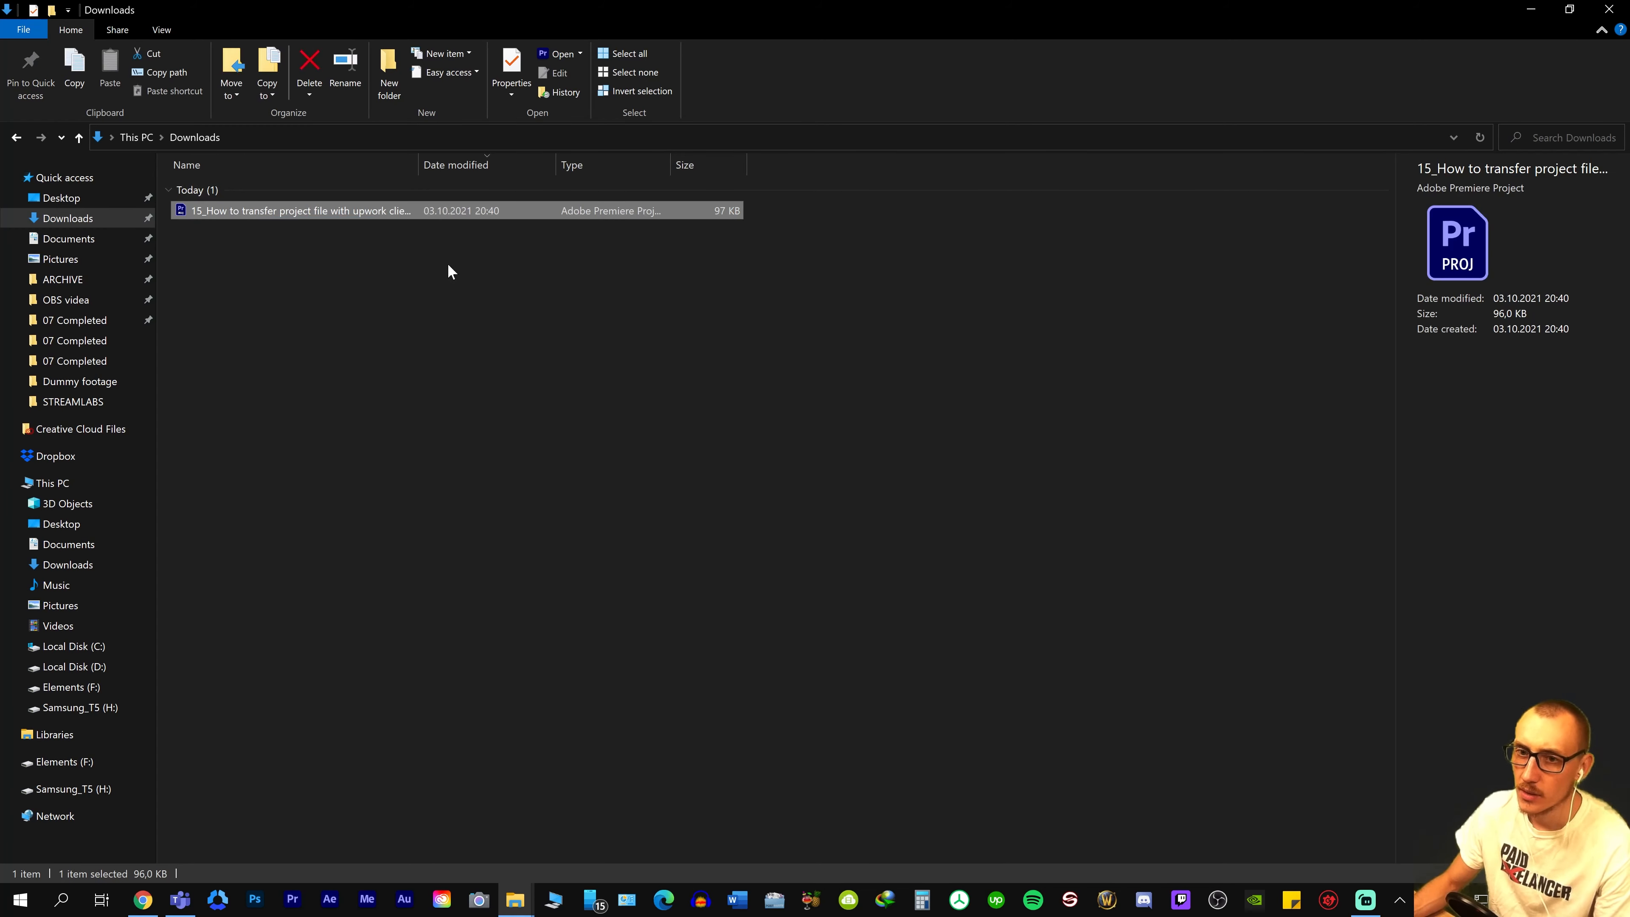
key(Delete)
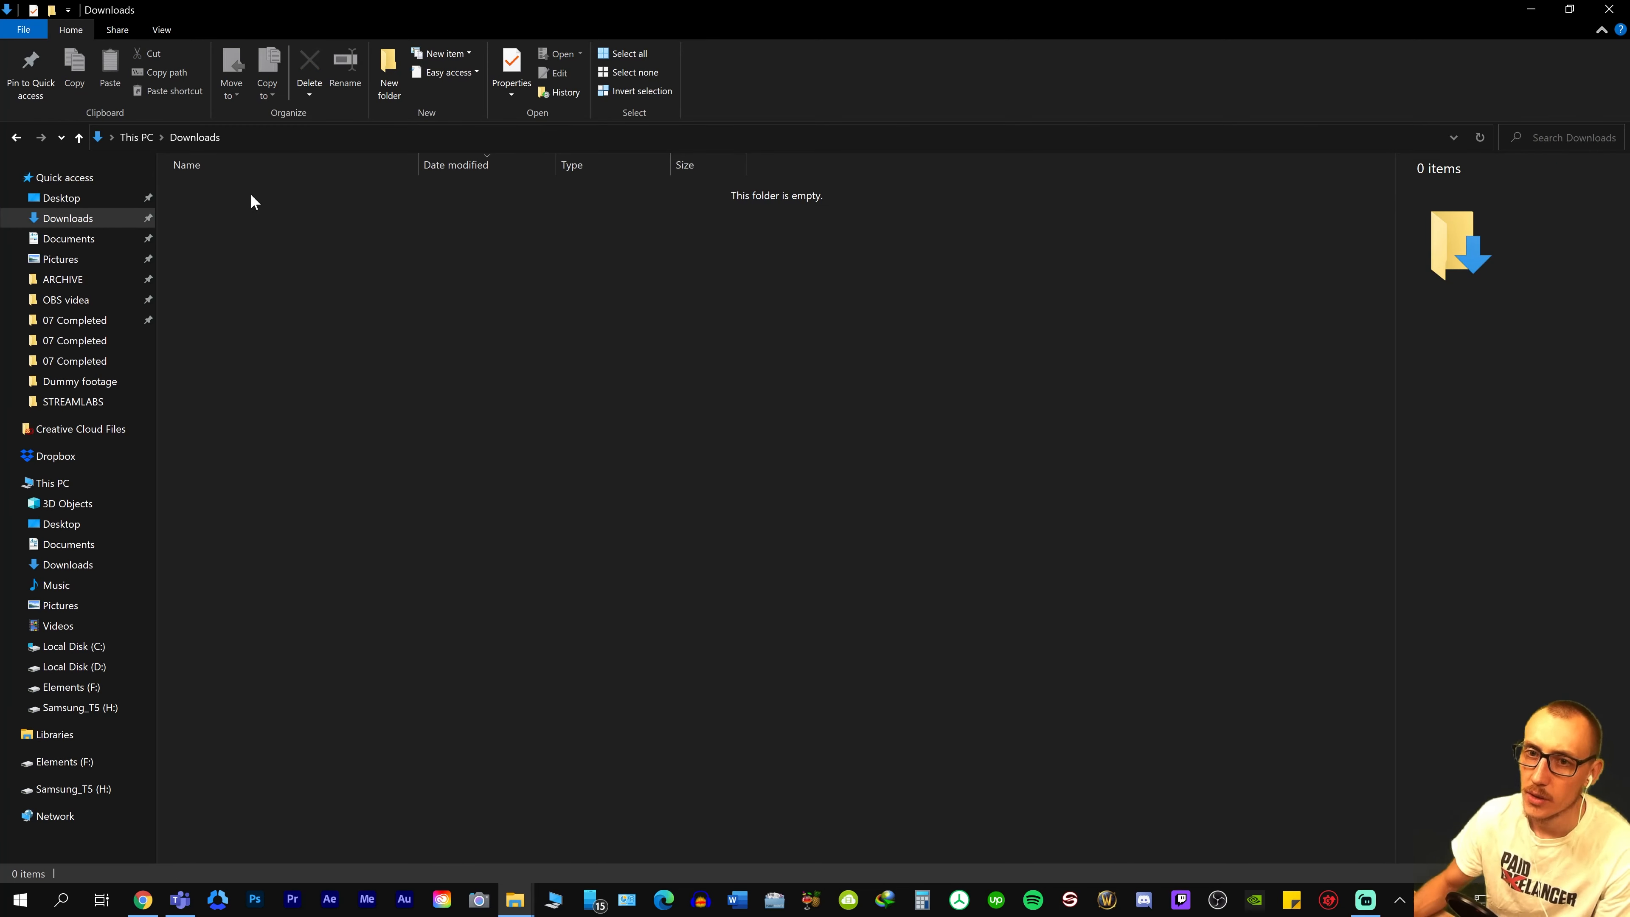
Restore project folder 15 to the client folder on drive D:, delete the temporary new folder and select folder 15.
click(137, 138)
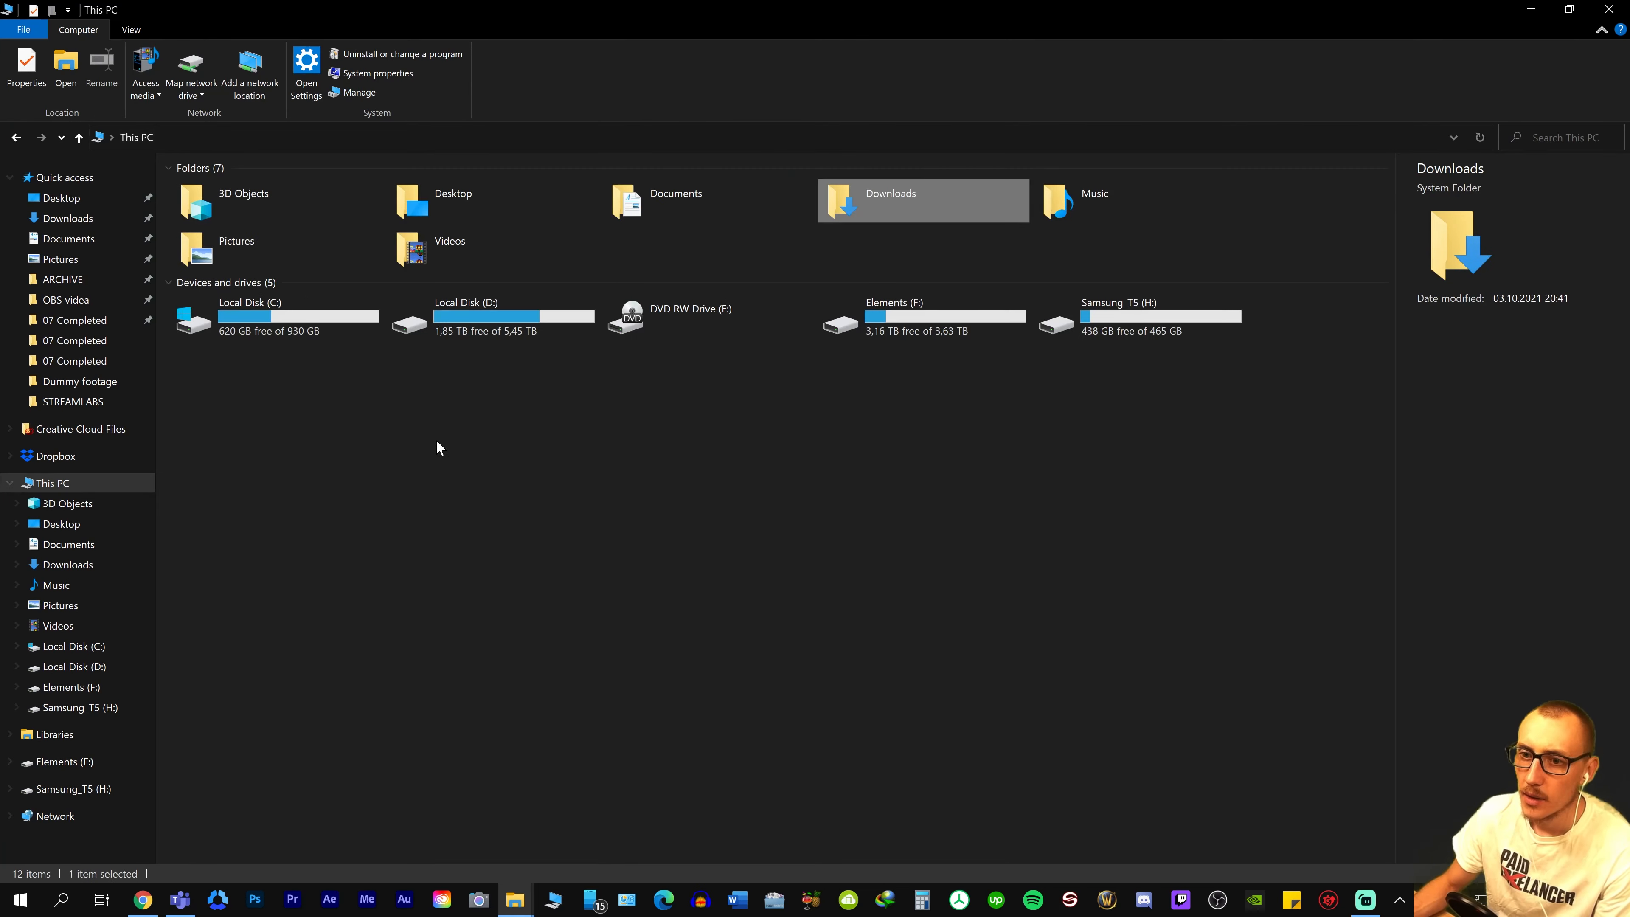
double_click(527, 327)
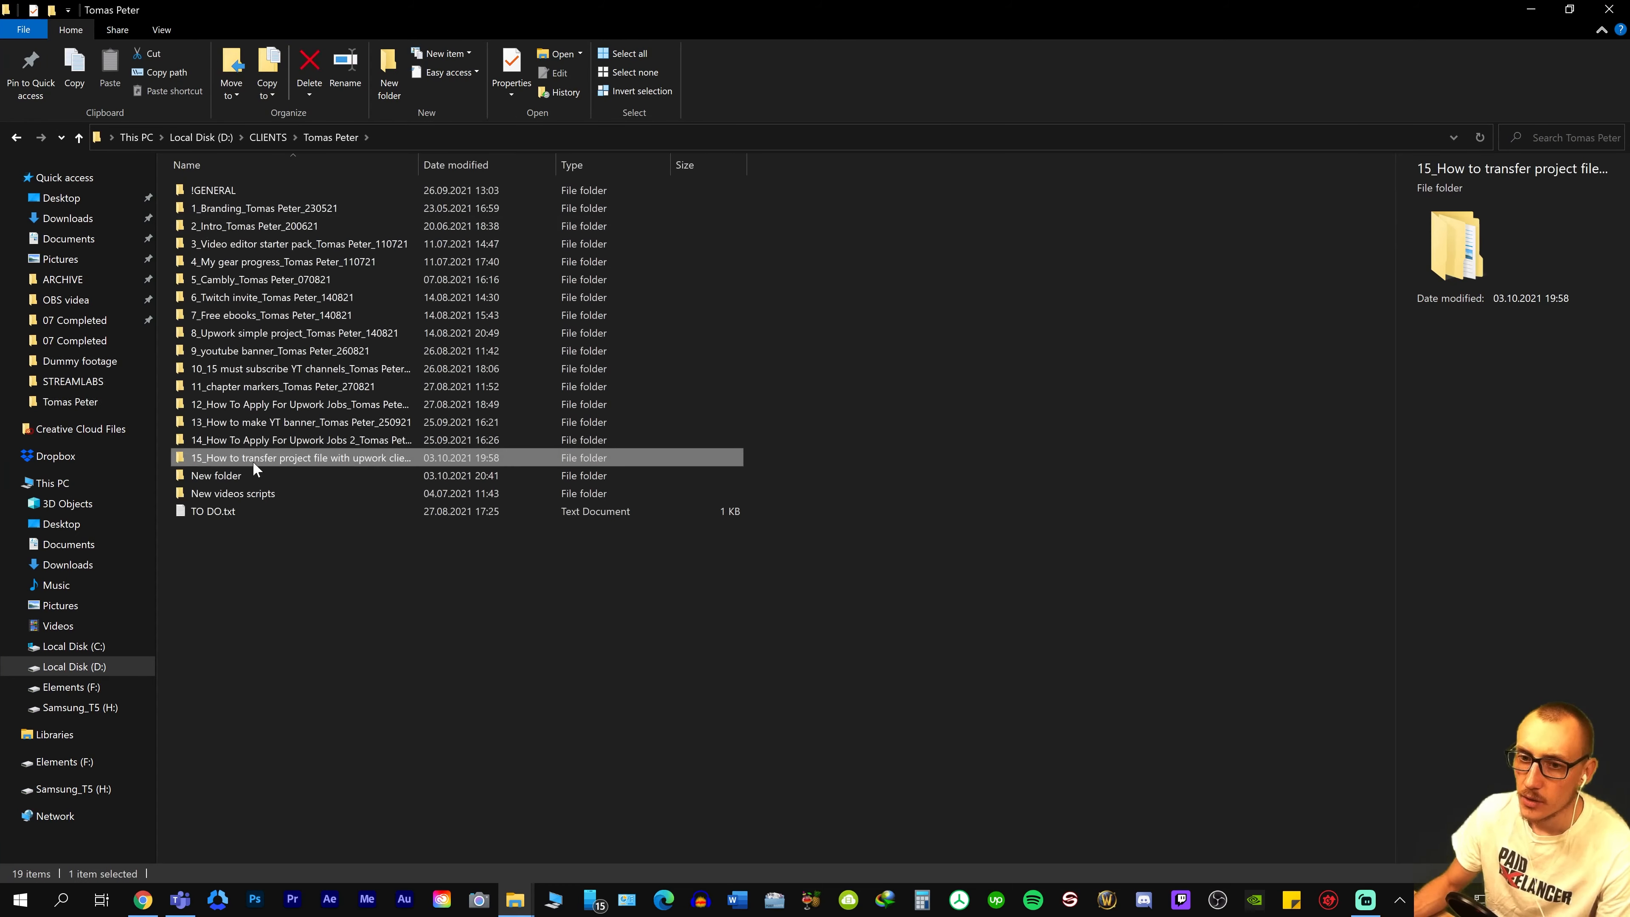
click(231, 477)
key(Delete)
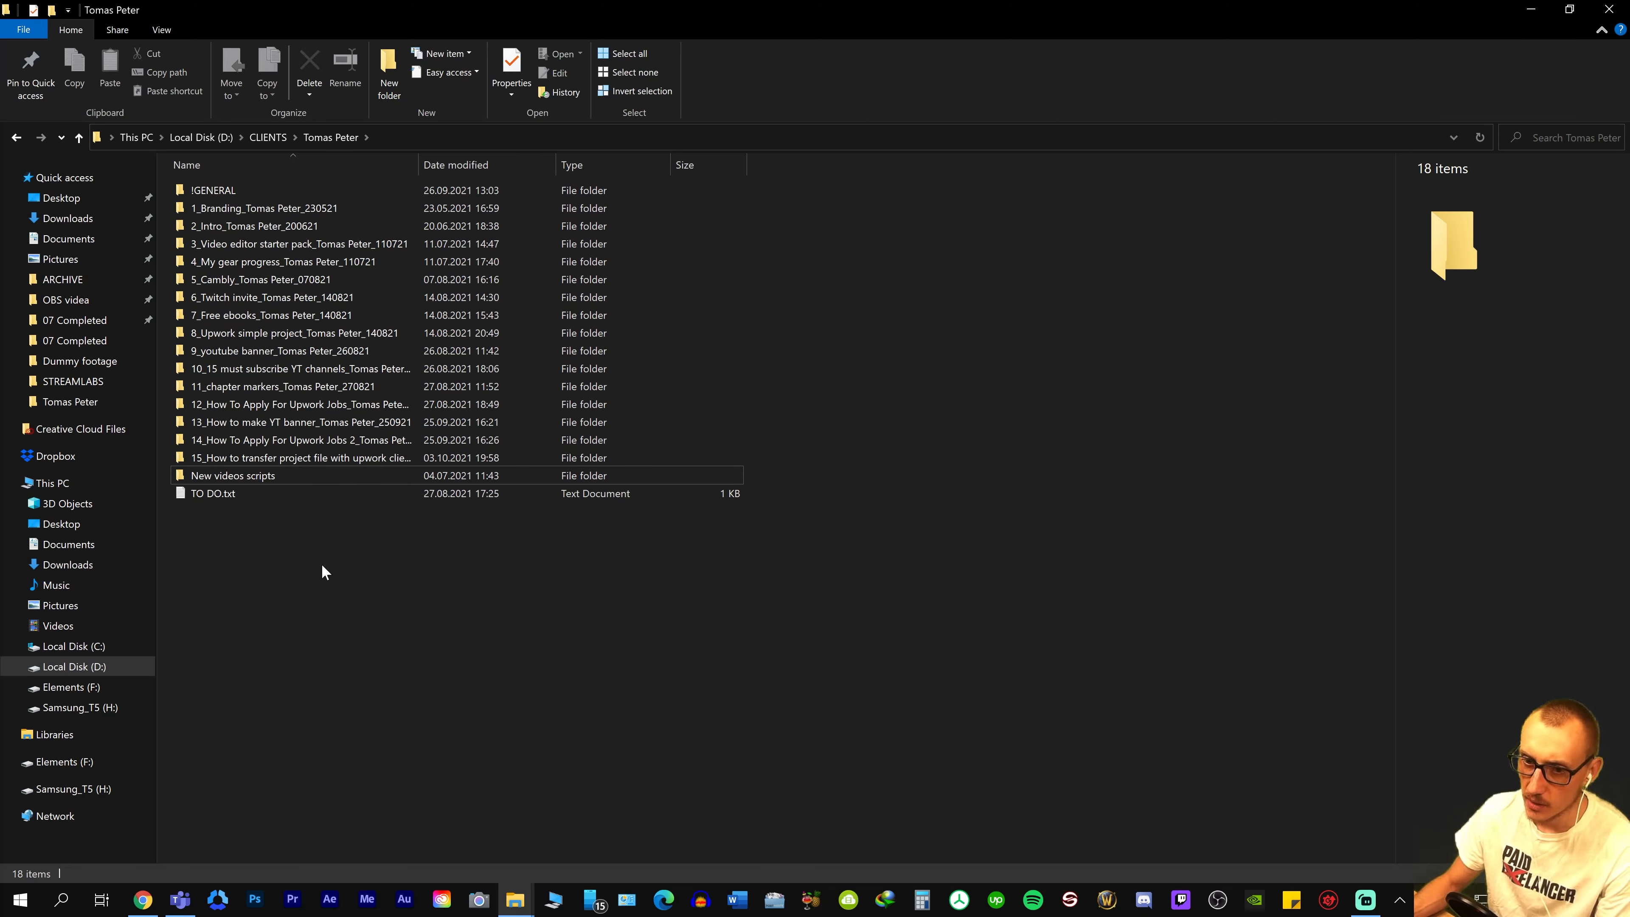
click(265, 463)
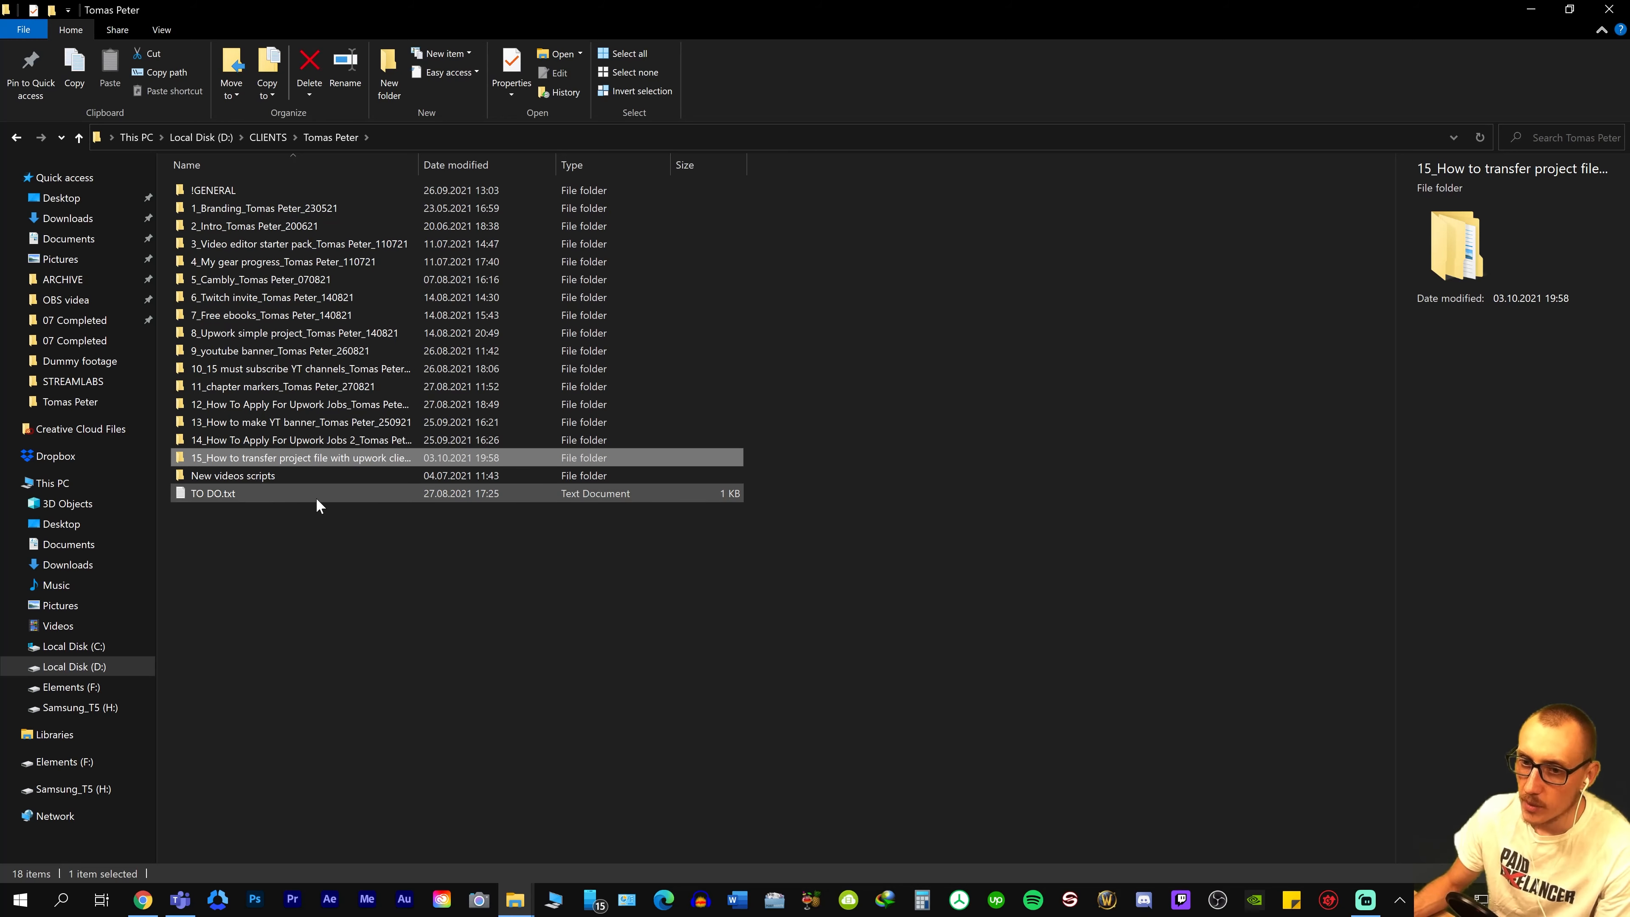
Compress project folder 15 into a ZIP archive of the same name with 7-Zip.
right_click(282, 458)
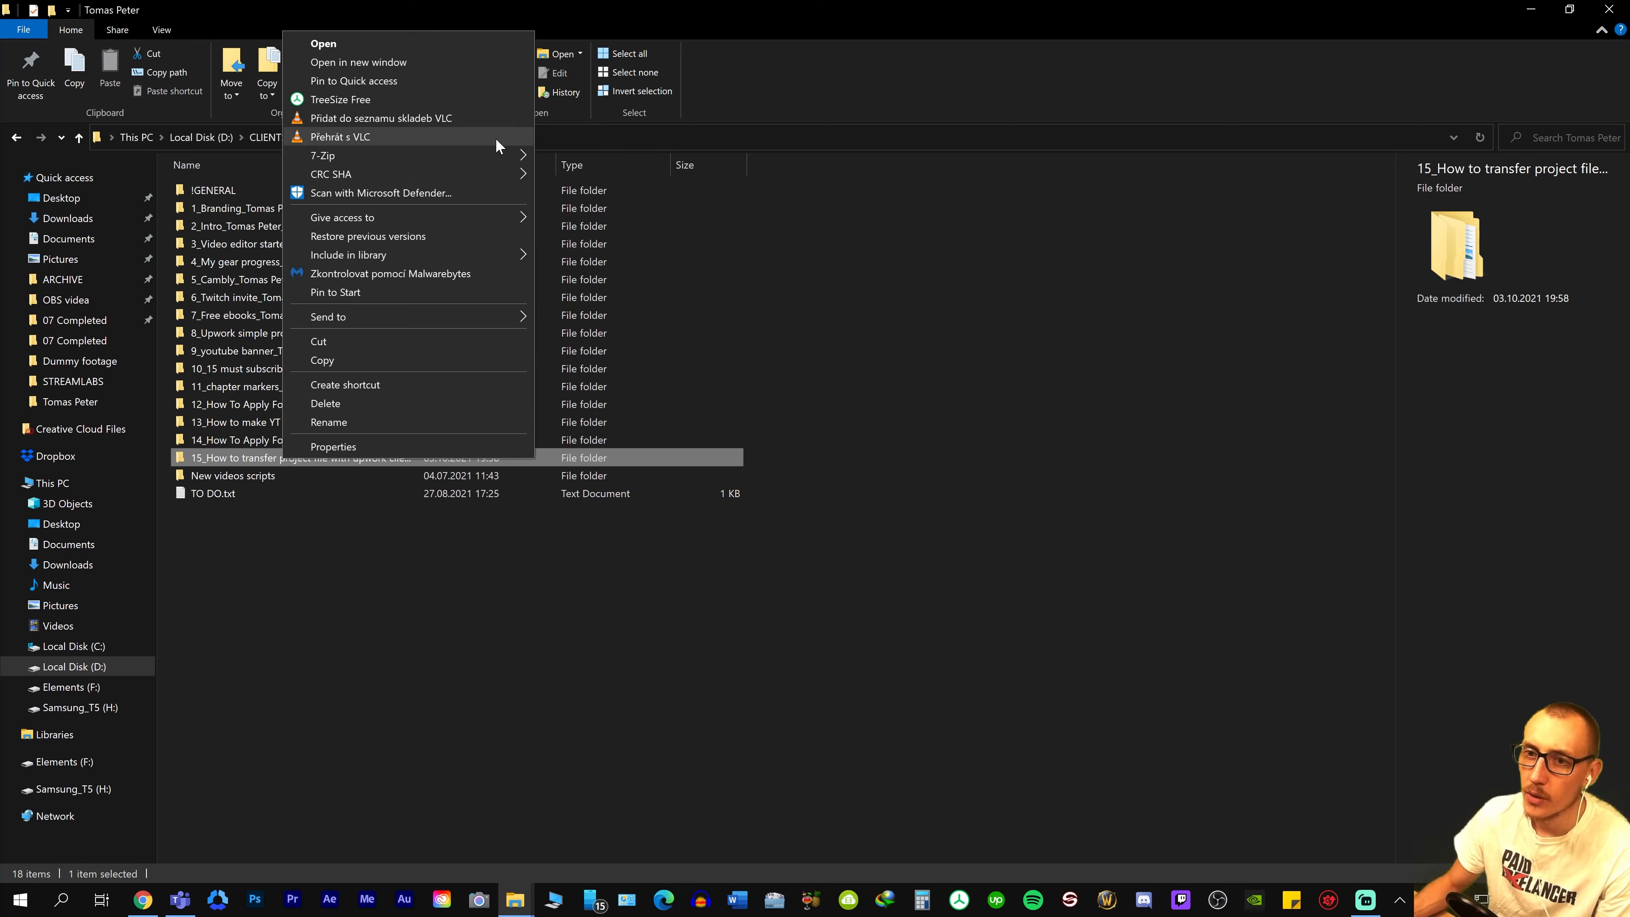
mouse_move(497, 148)
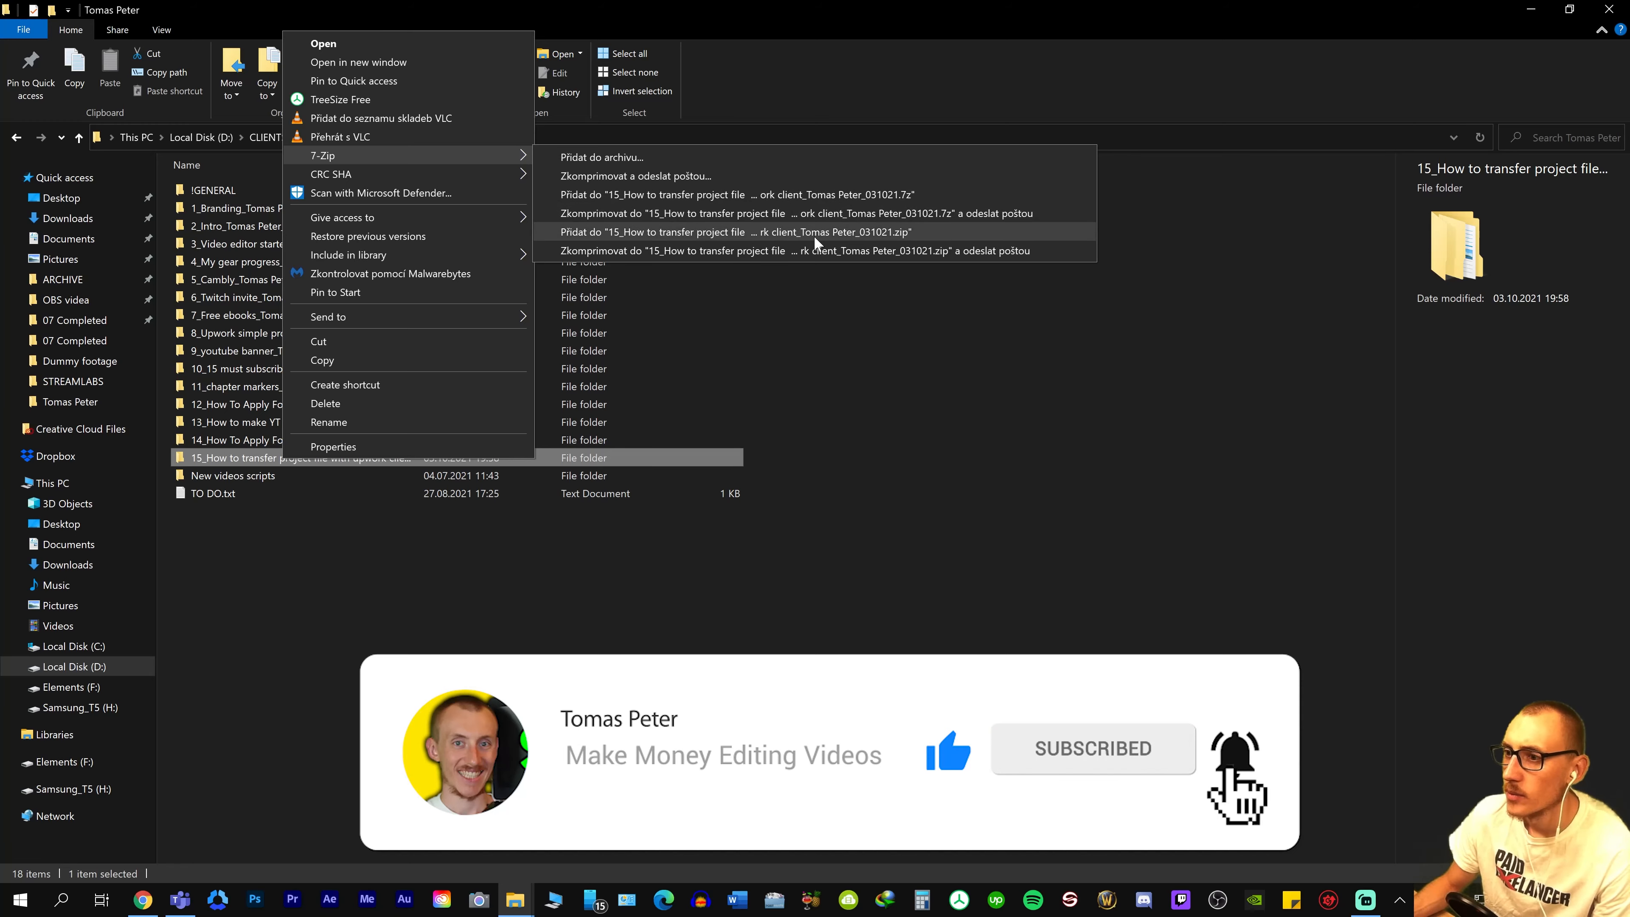
click(707, 230)
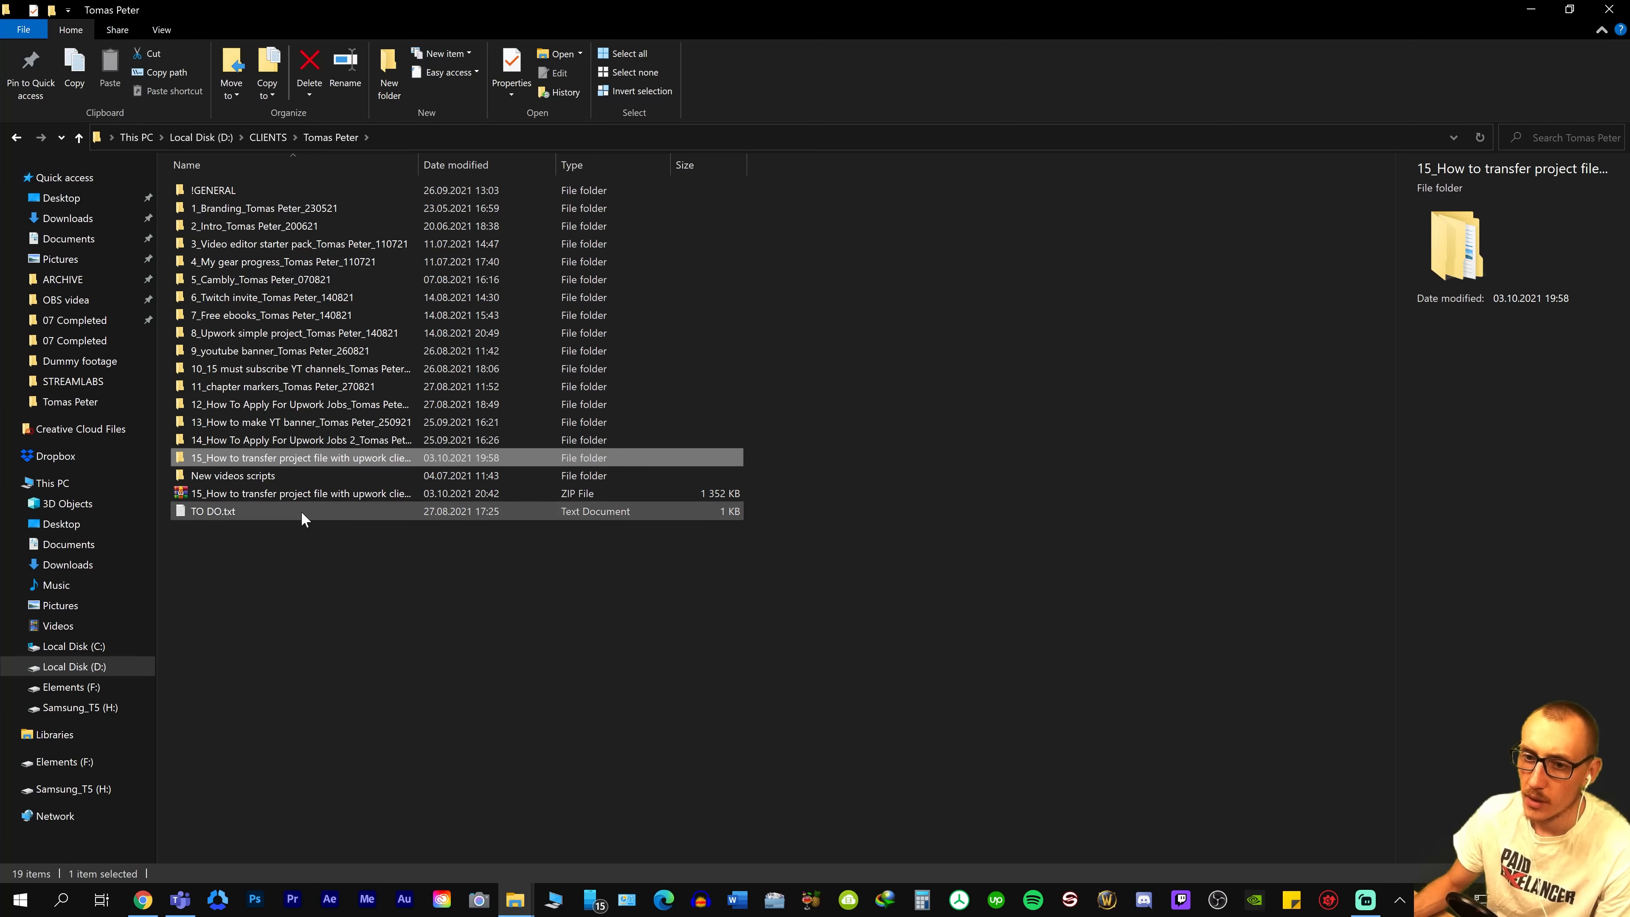
Upload the ZIP archive of project folder 15 to the "How to transfer files with upwork client" folder in Dropbox.
click(329, 495)
double_click(325, 456)
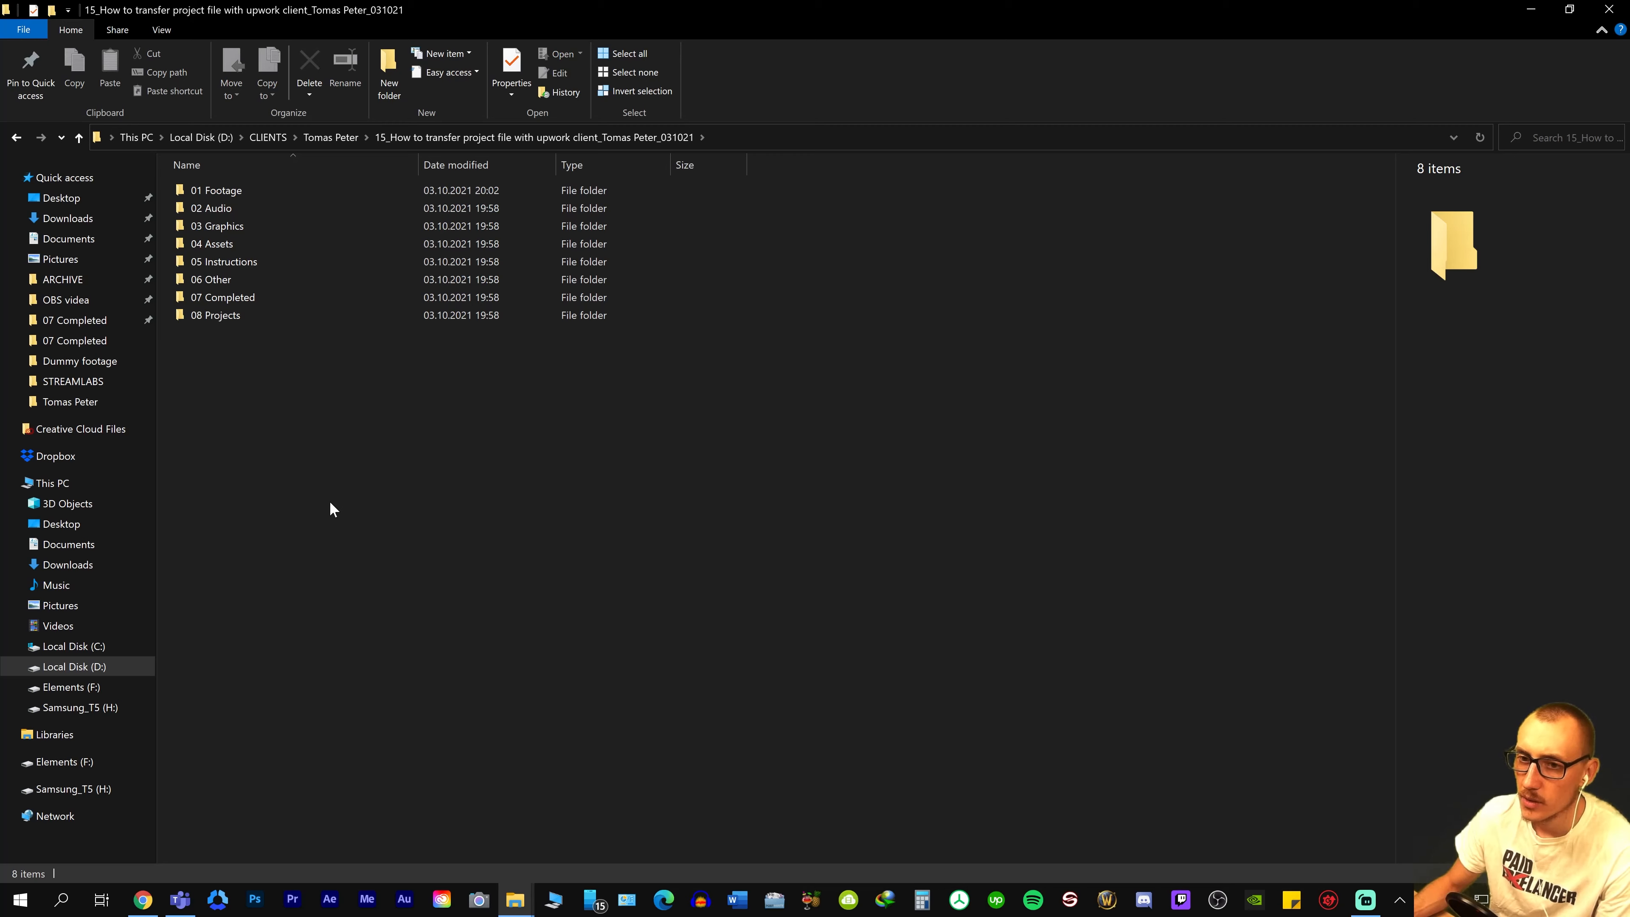
key(alt+Left)
click(286, 491)
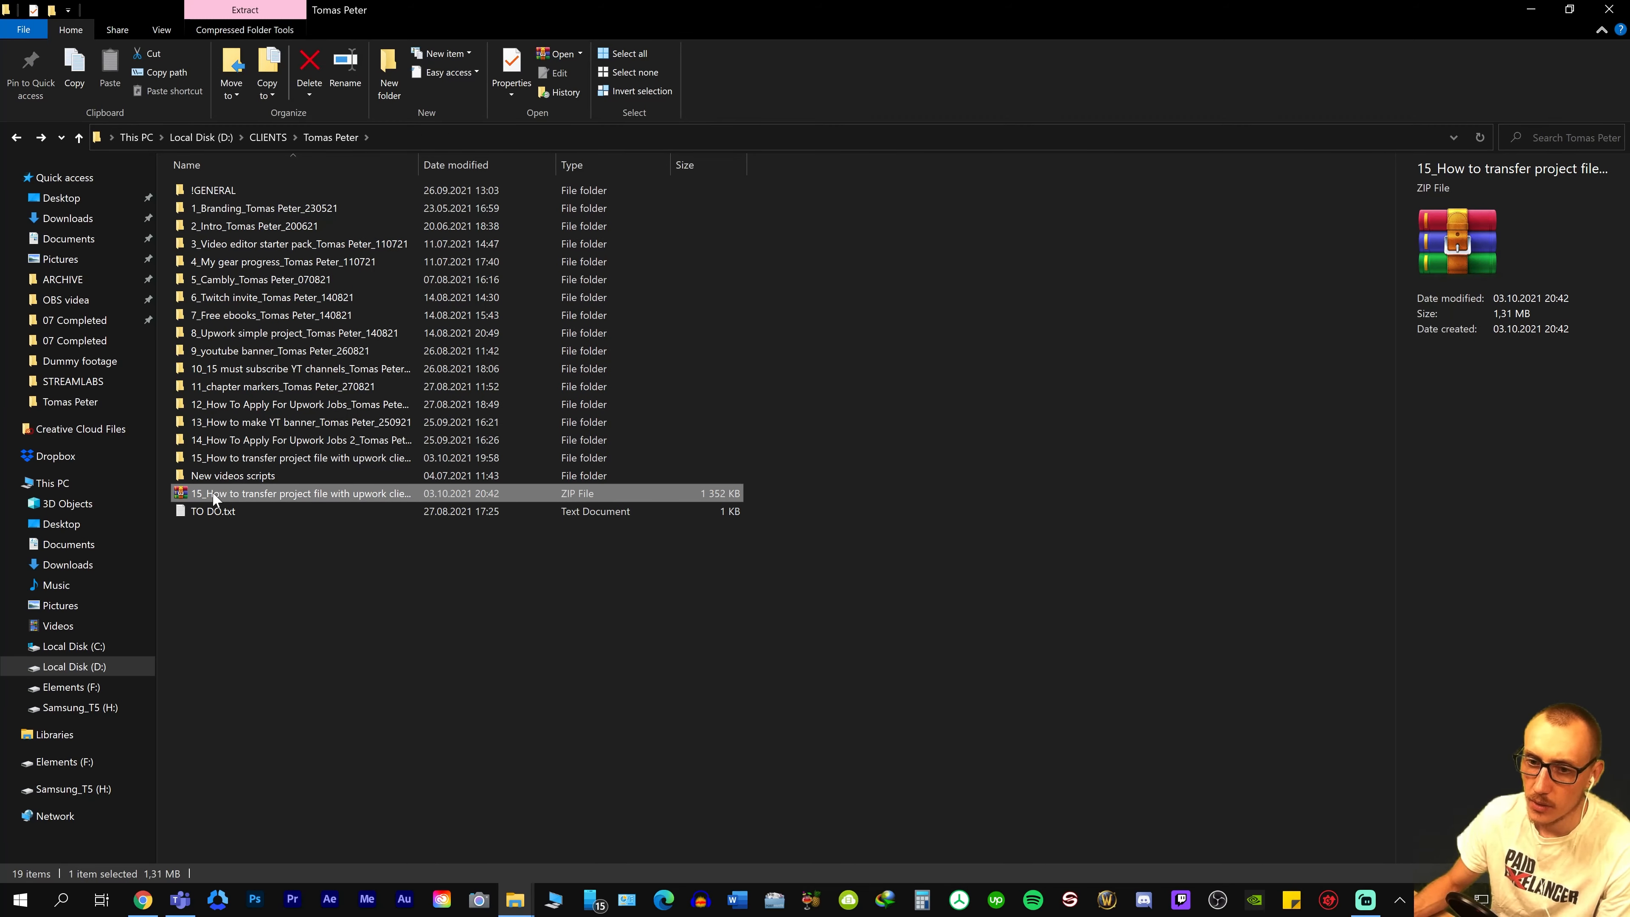
drag(213, 492, 736, 621)
key(alt+Tab)
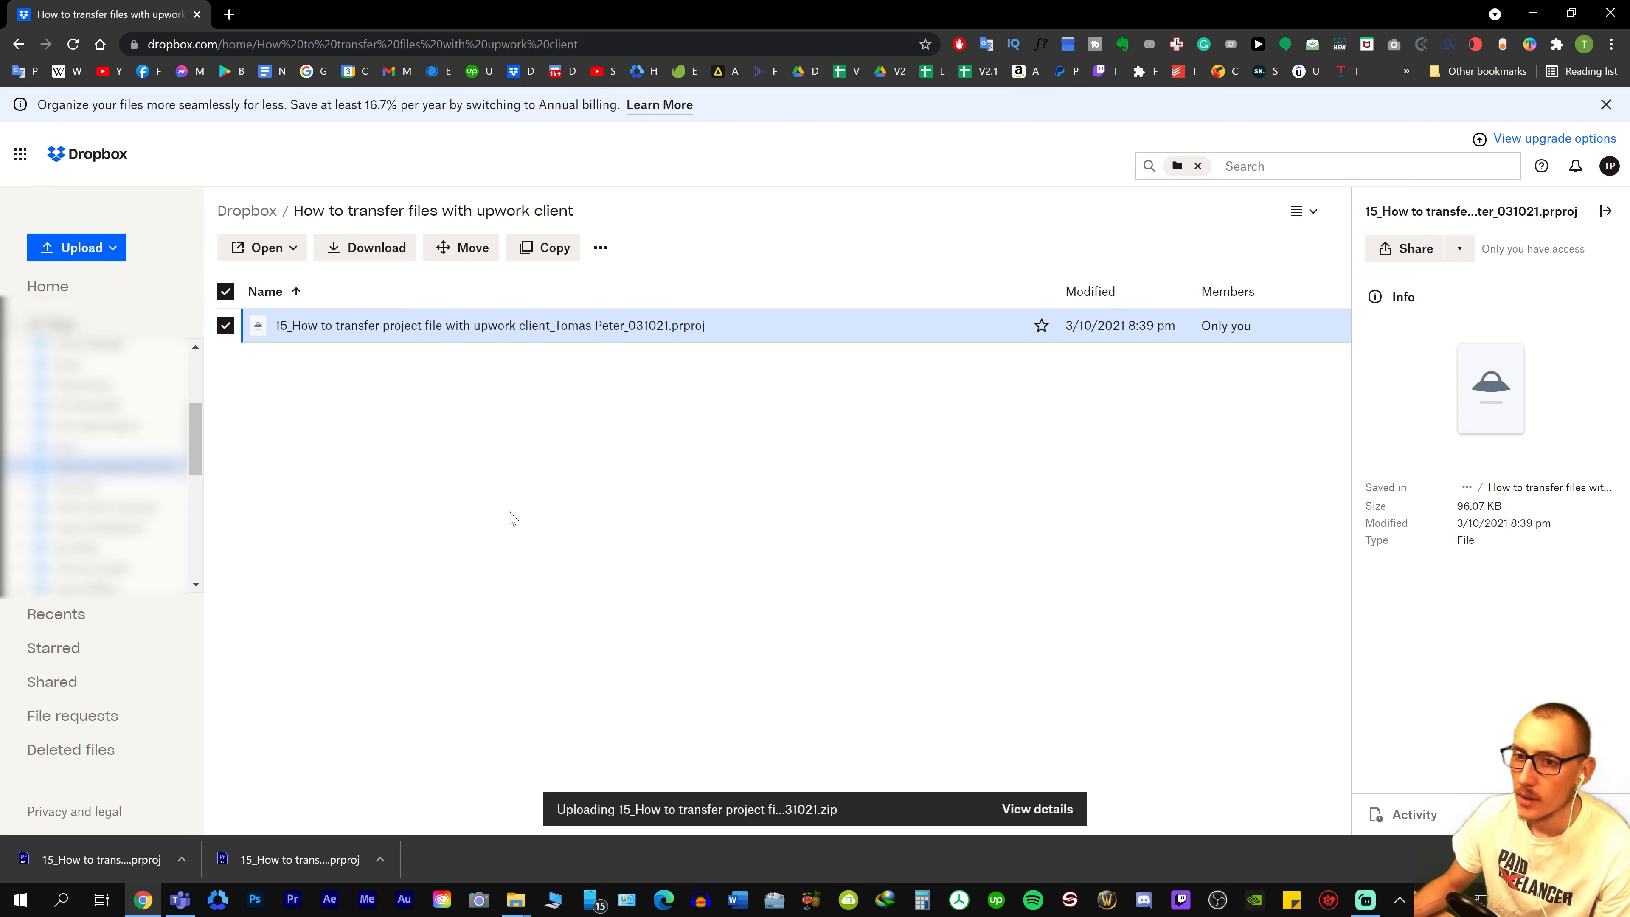
Switch to File Explorer and examine the media files in folder 15's 01 Footage > Dummy footage subfolder.
key(alt+Tab)
double_click(253, 457)
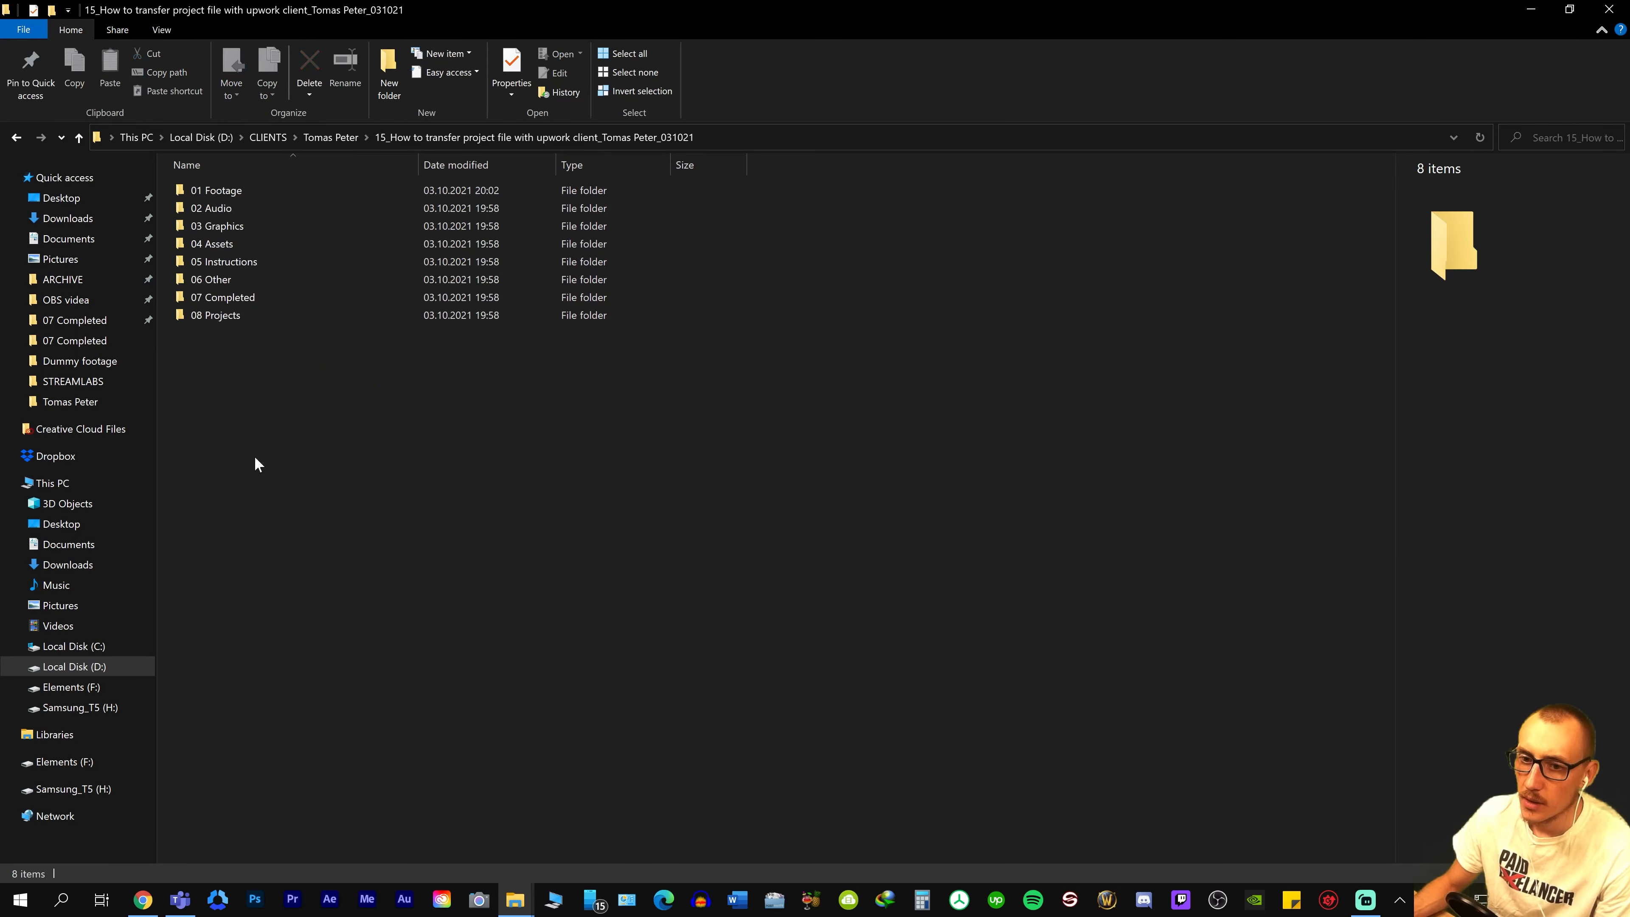
double_click(248, 188)
double_click(248, 191)
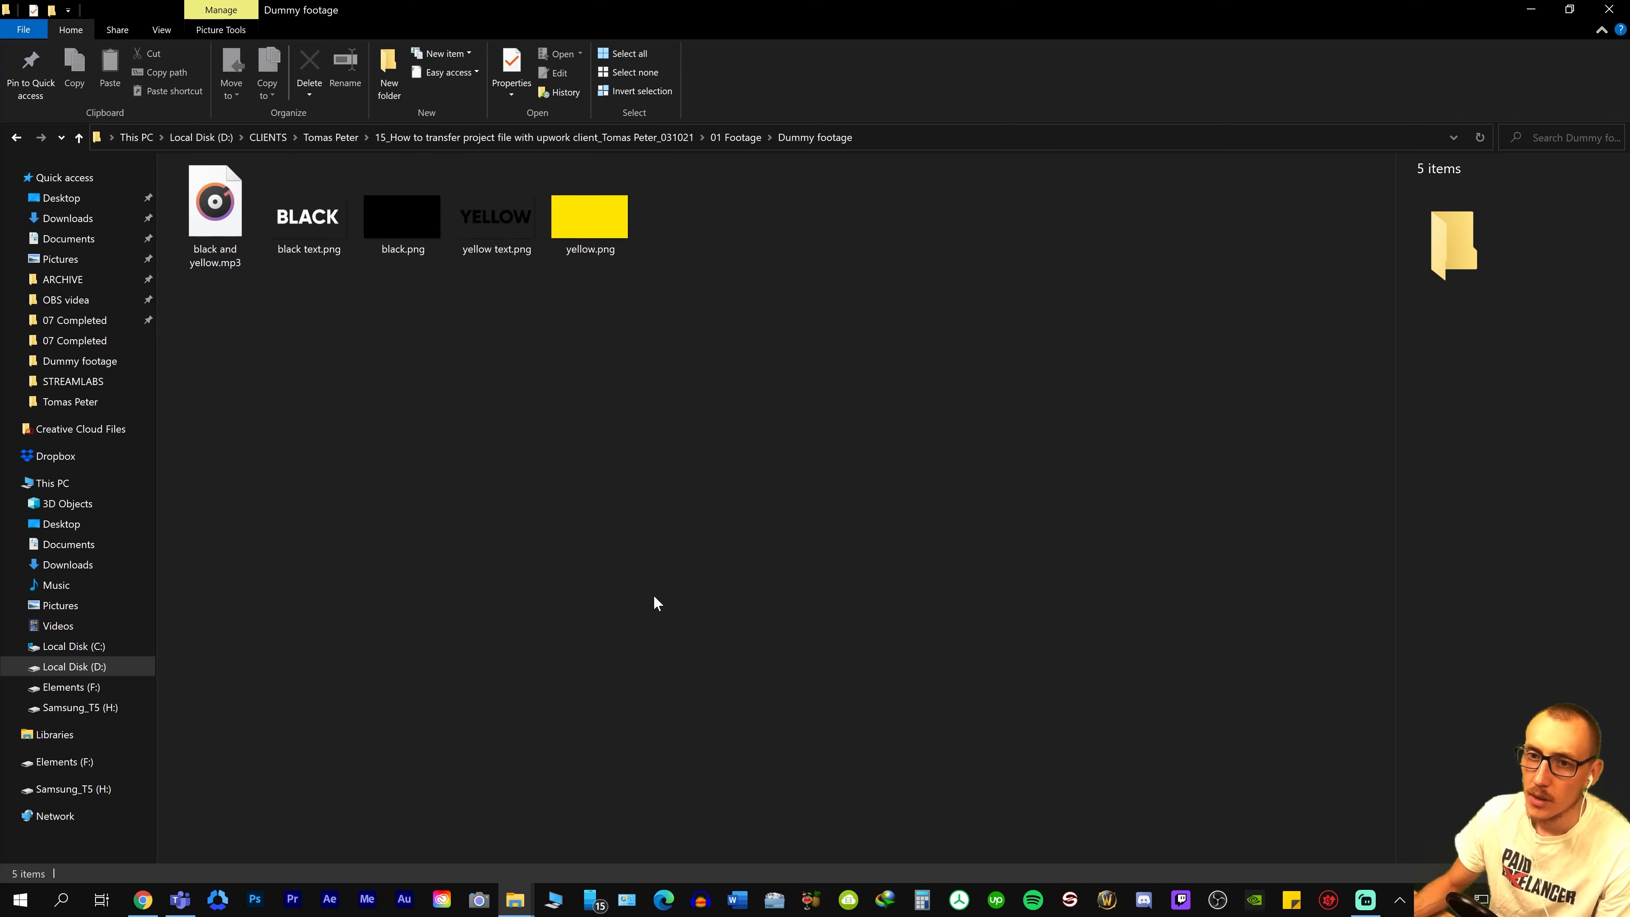
key(alt+Up)
key(alt+Up)
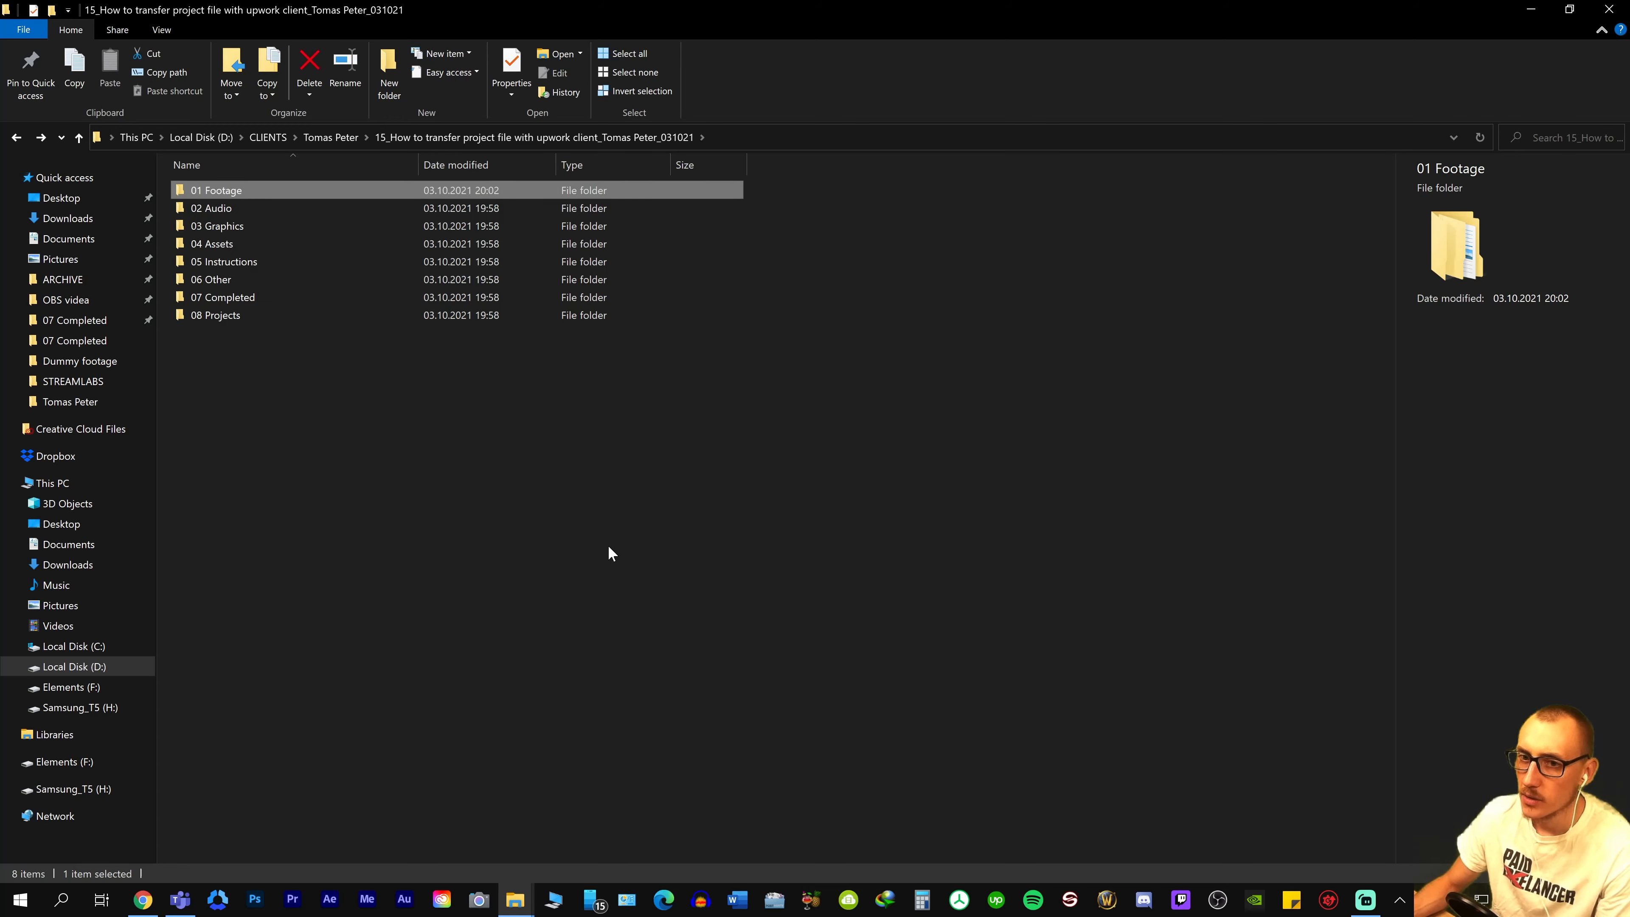
Open the Premiere project from folder 15's 08 Projects subfolder and scrub through the Dummy footage sequence to check its clips.
click(289, 318)
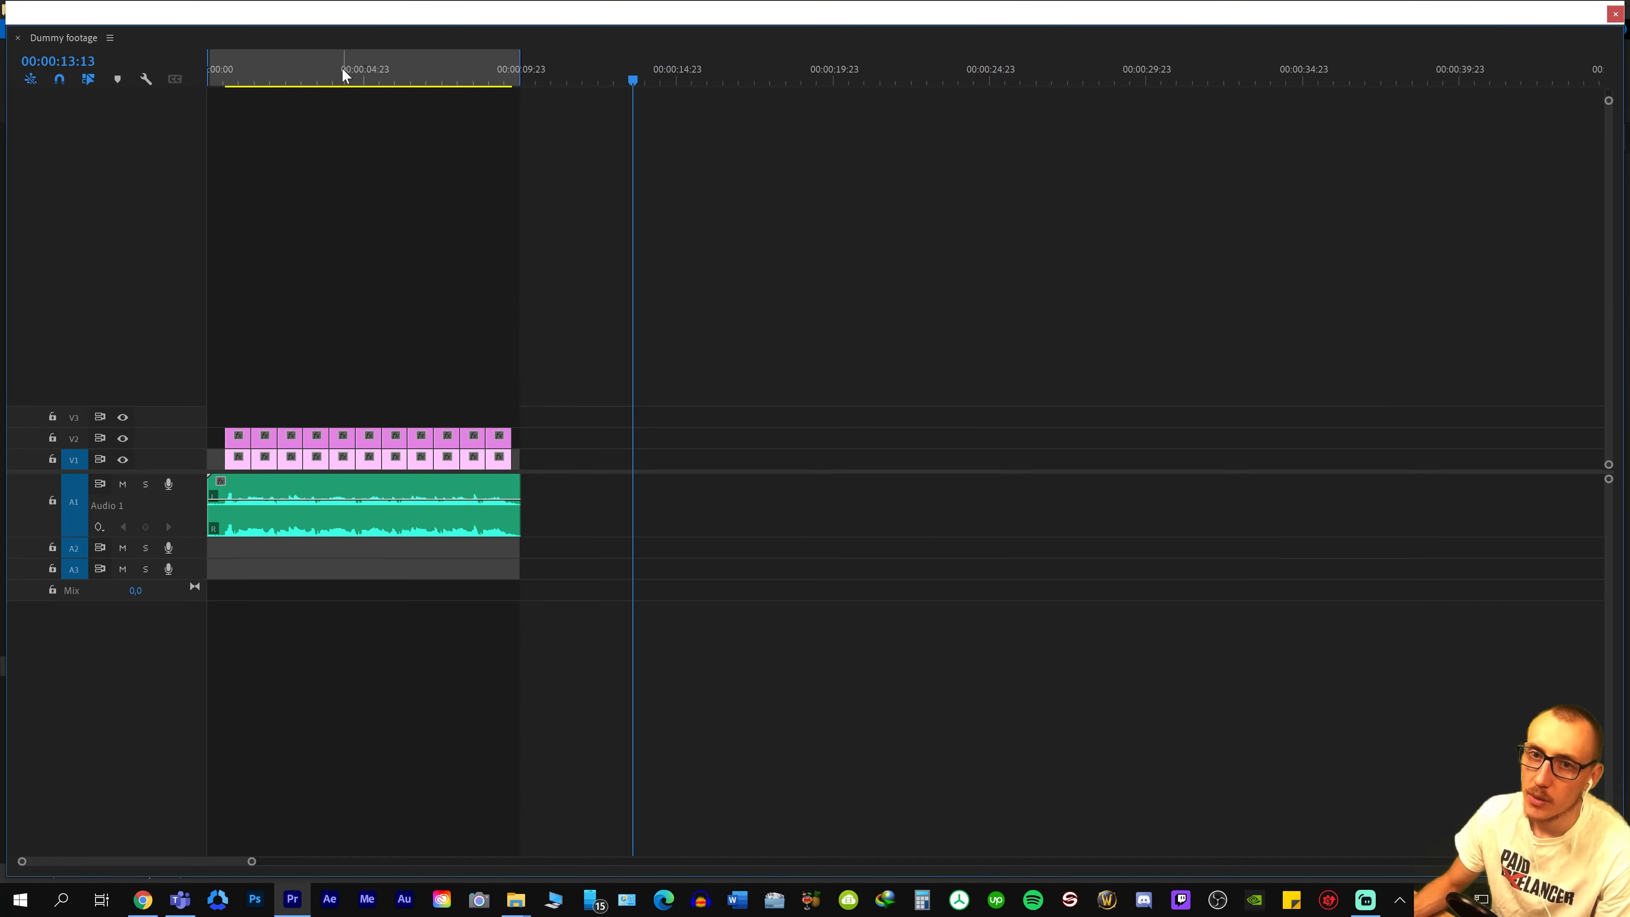
click(344, 69)
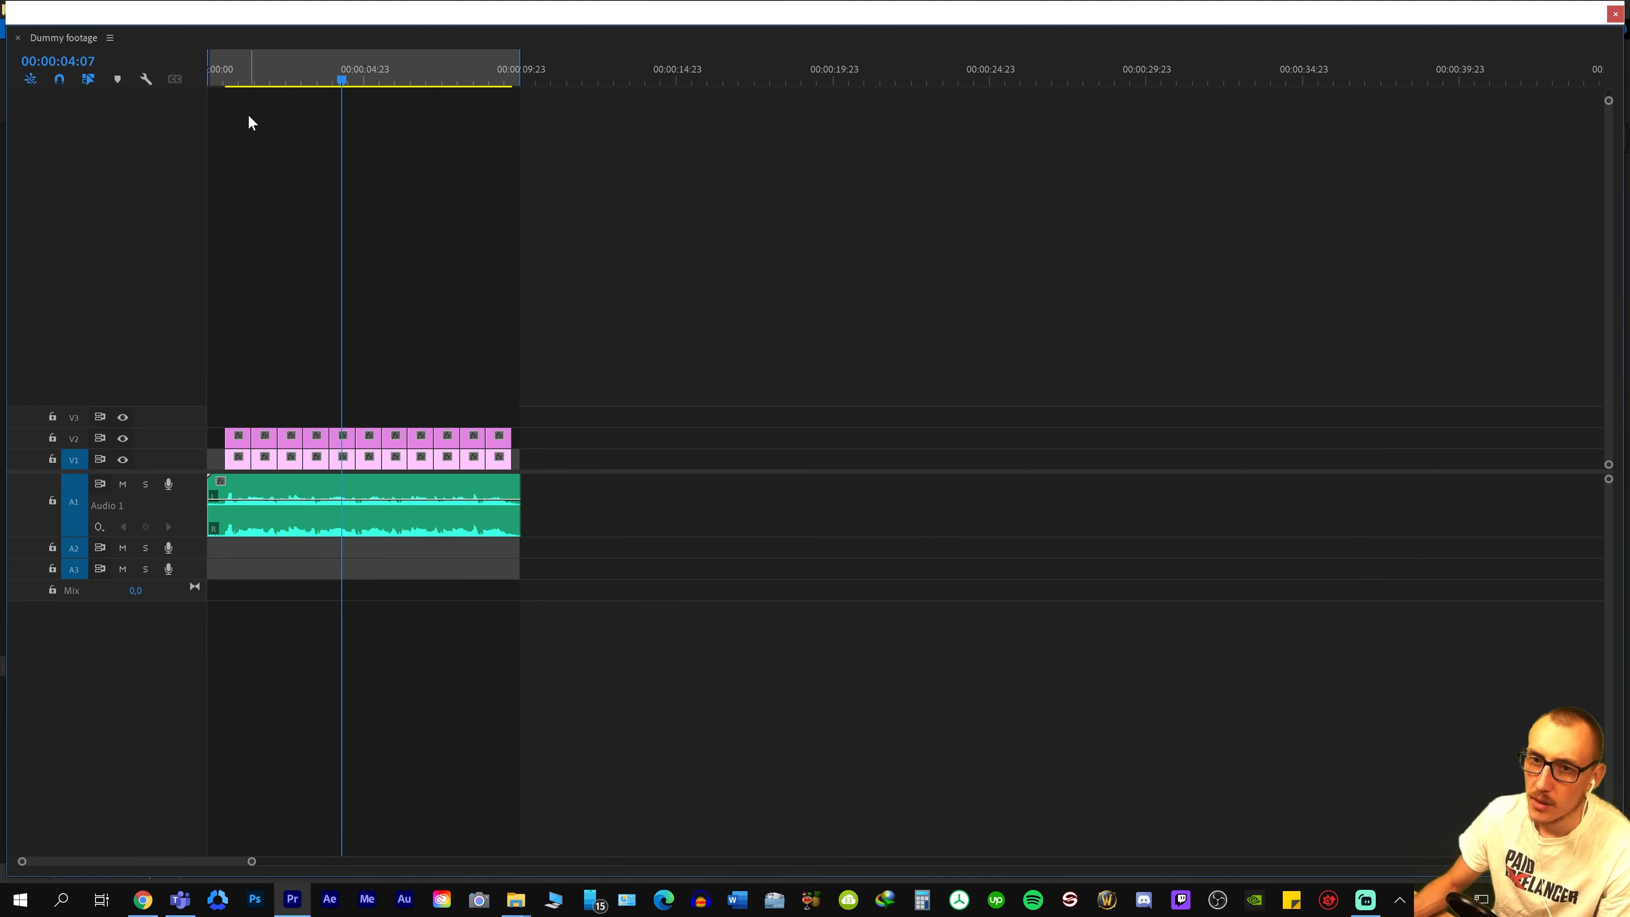
drag(327, 78, 431, 90)
click(253, 78)
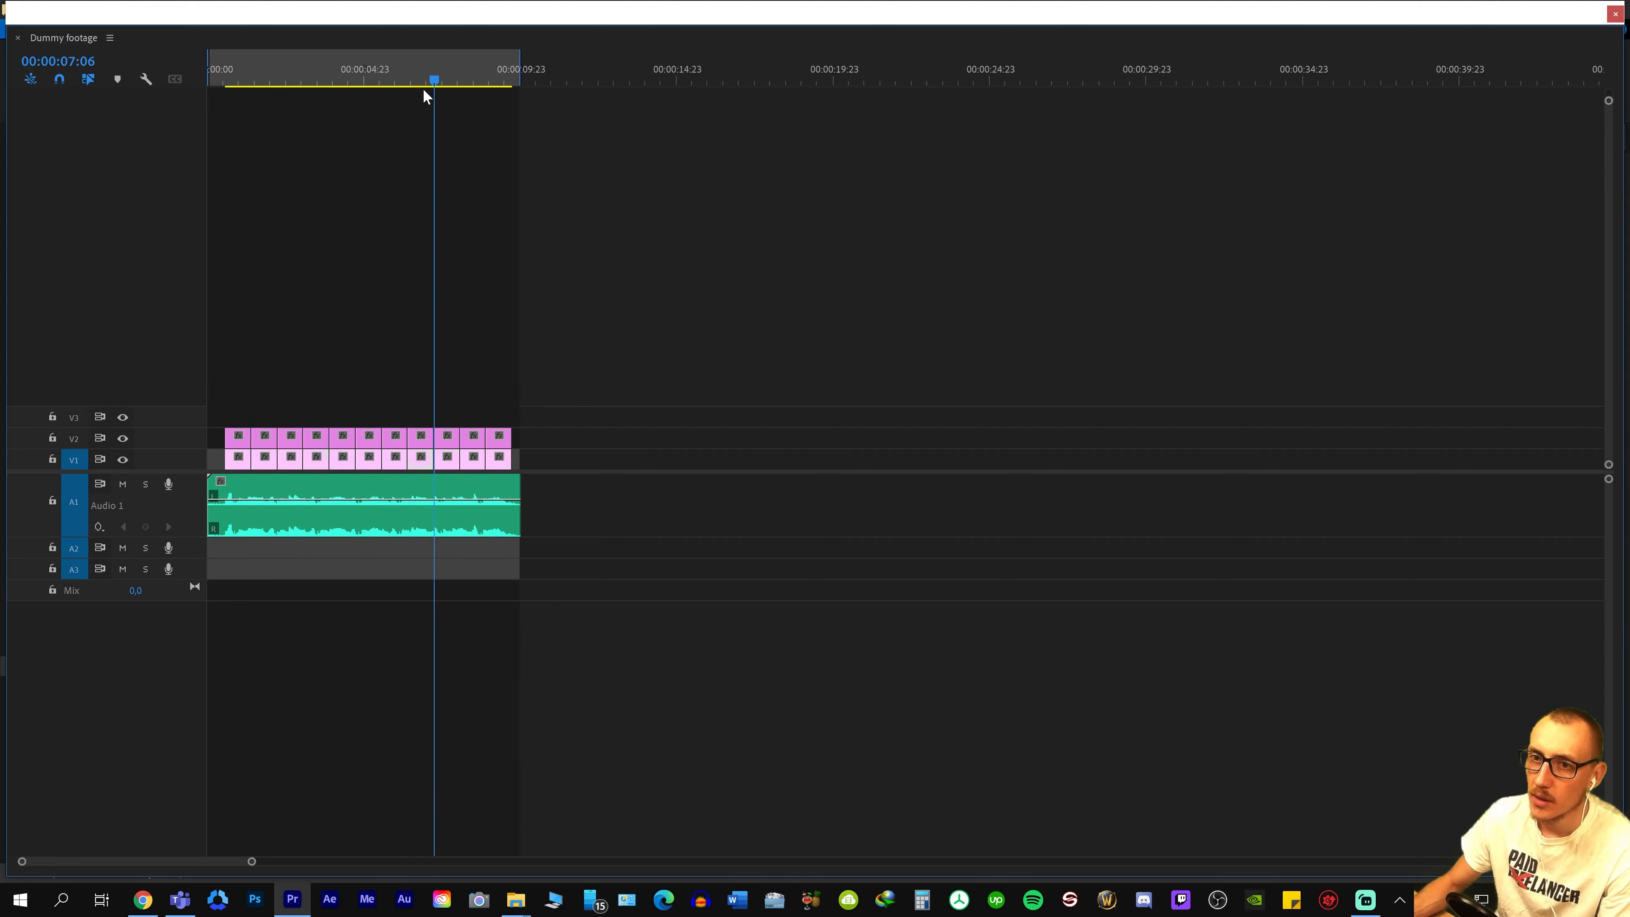
click(473, 371)
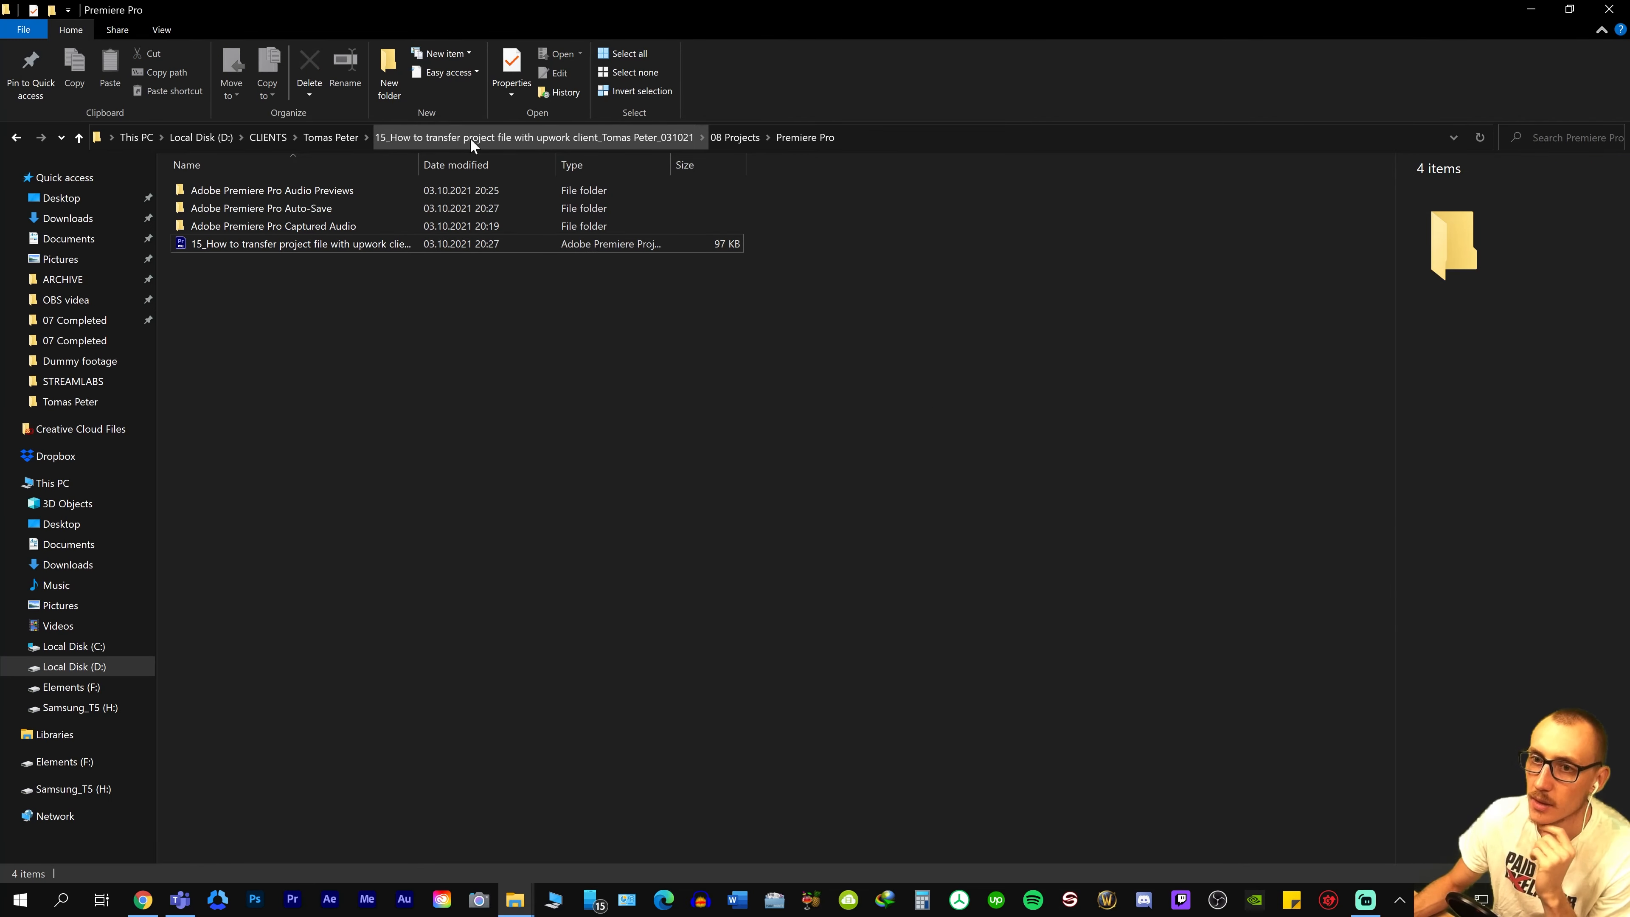
Return to the client folder and examine its structure, including the !GENERAL folder and the numbered subfolders of project folder 15.
click(331, 138)
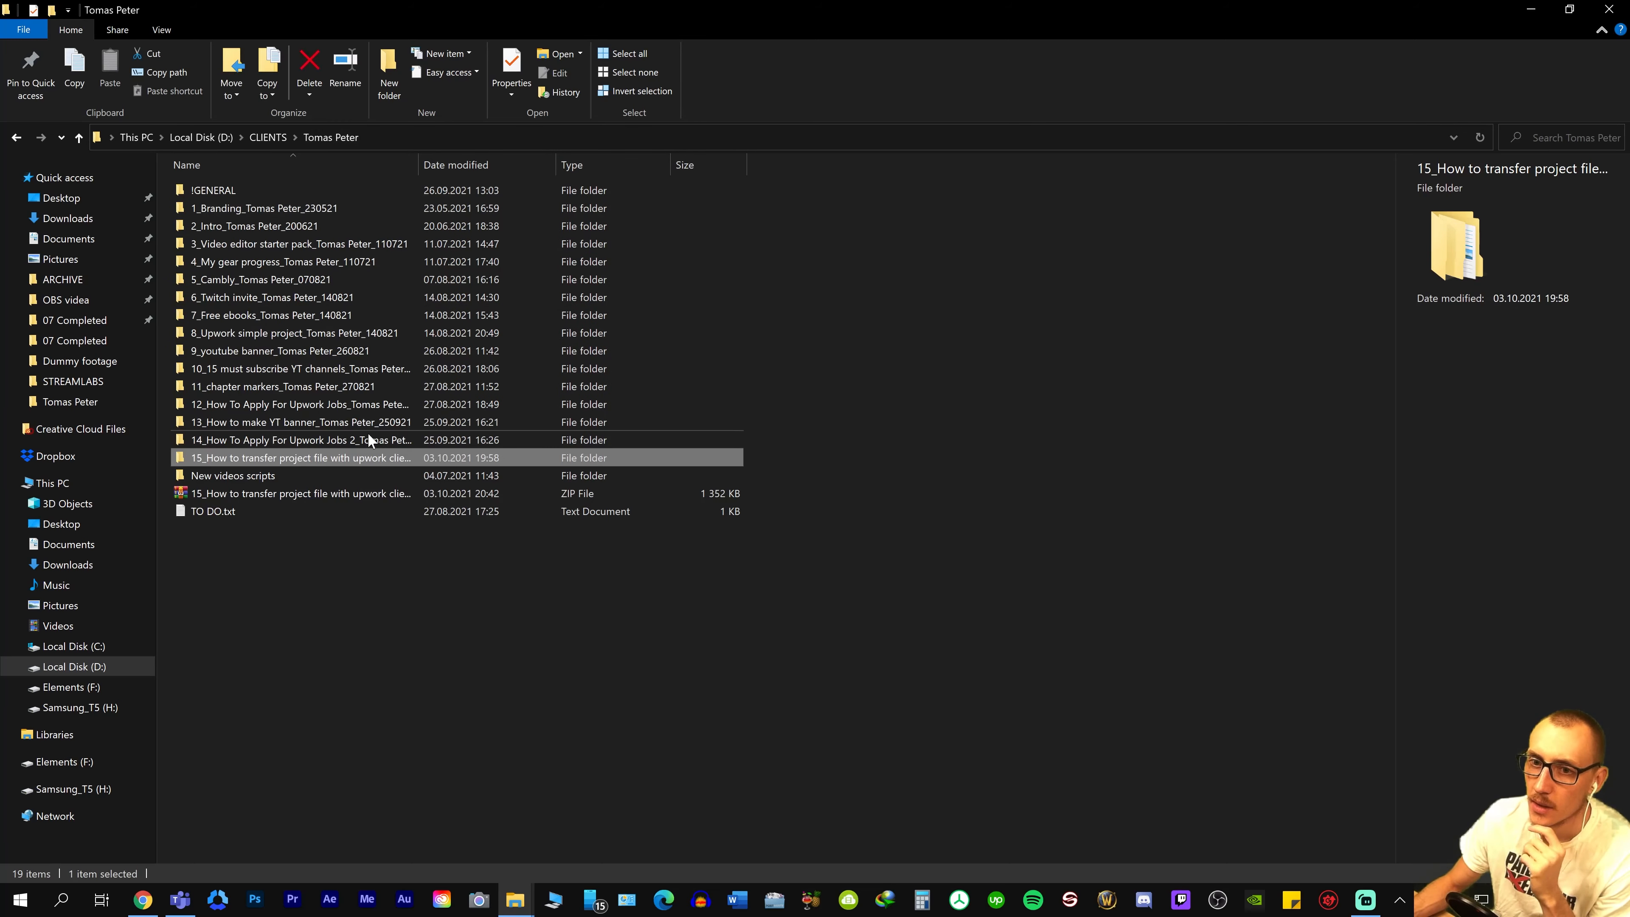
click(308, 561)
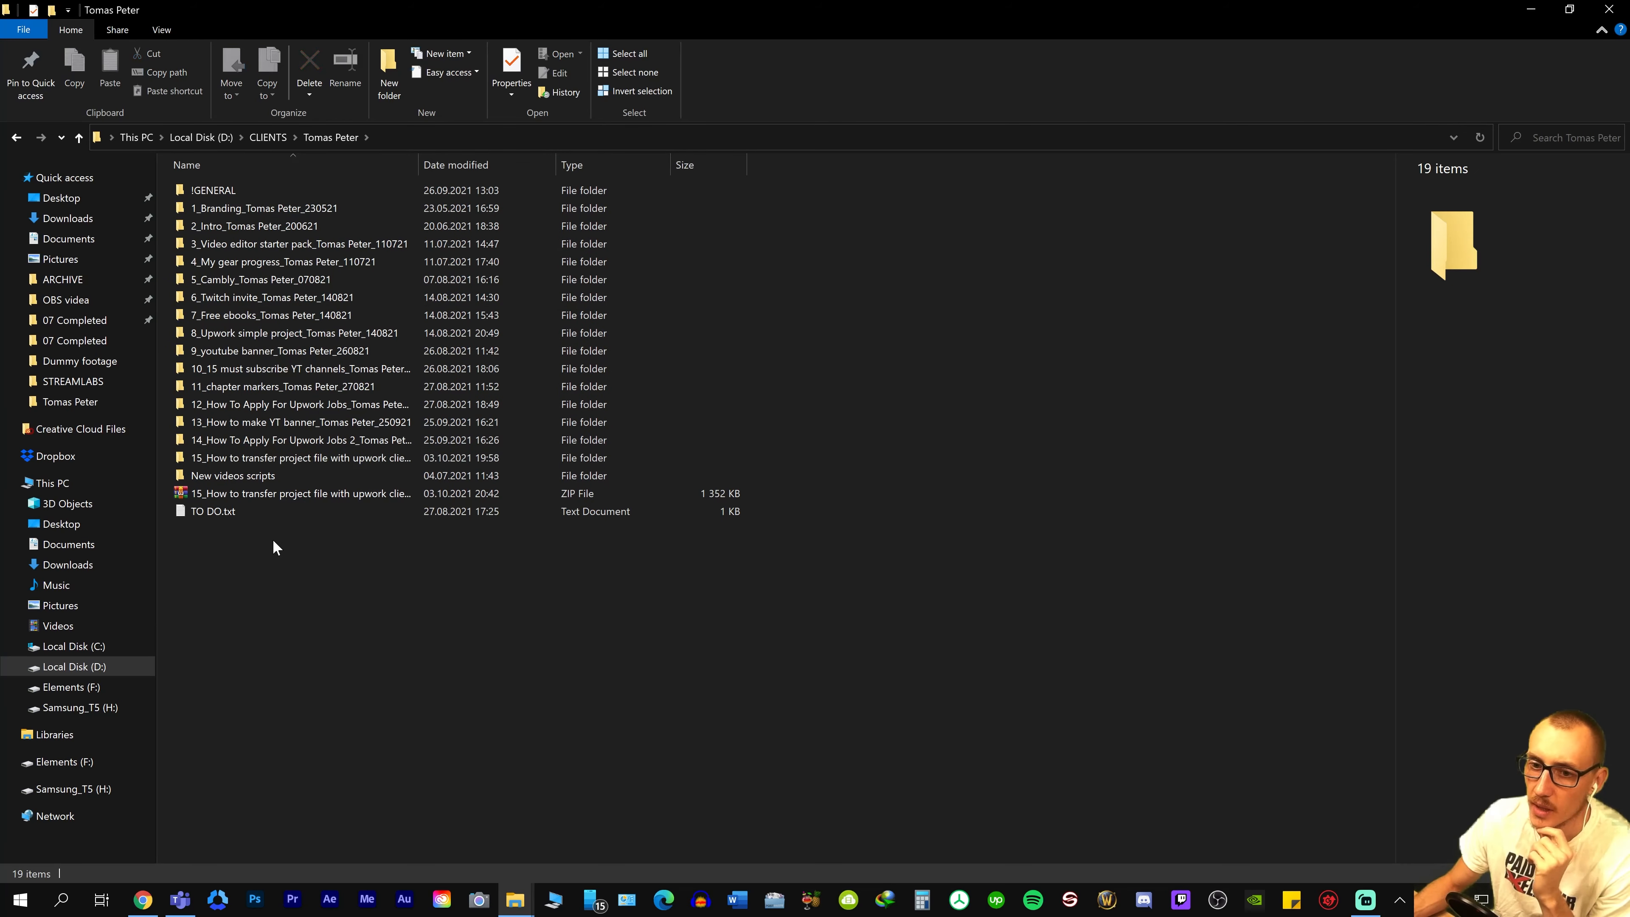
click(281, 463)
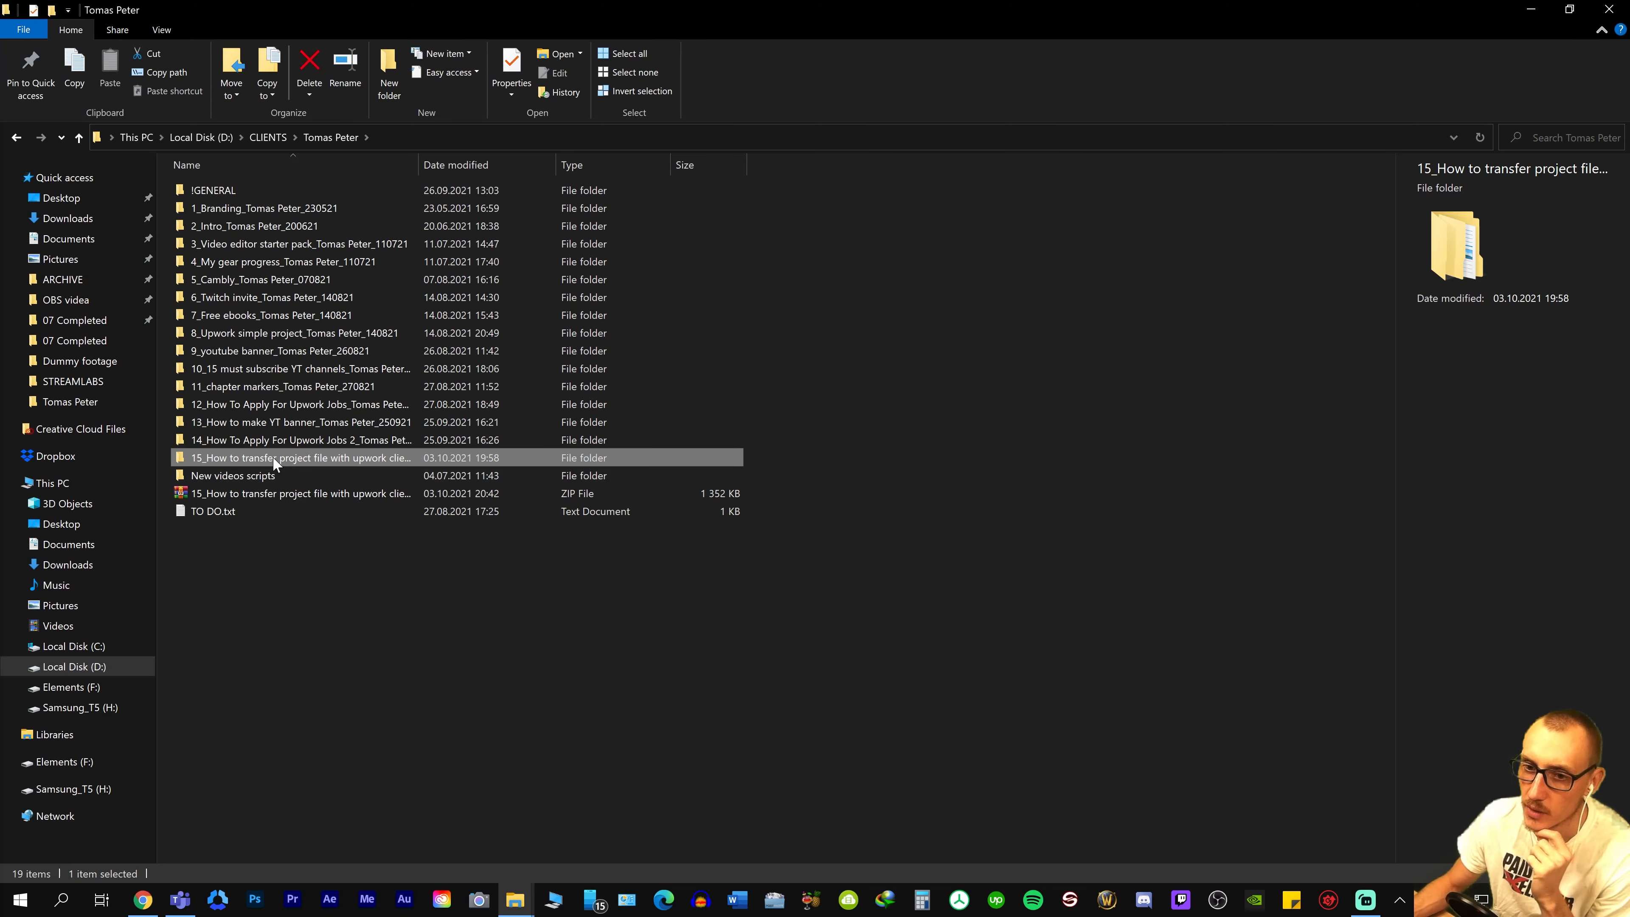
double_click(231, 462)
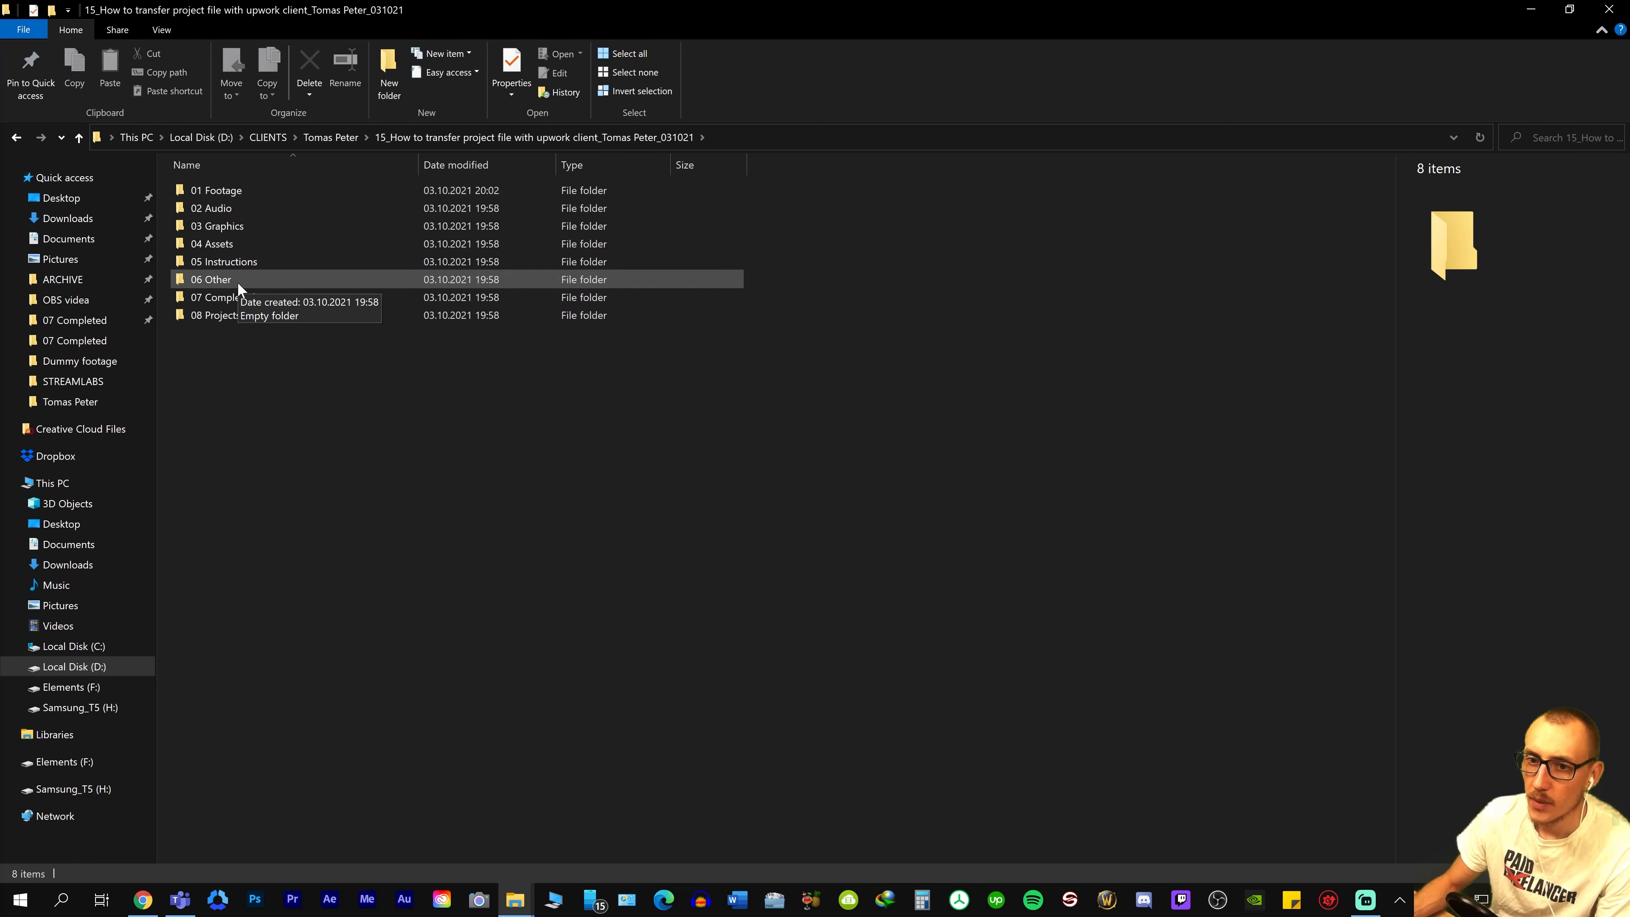
key(BackSpace)
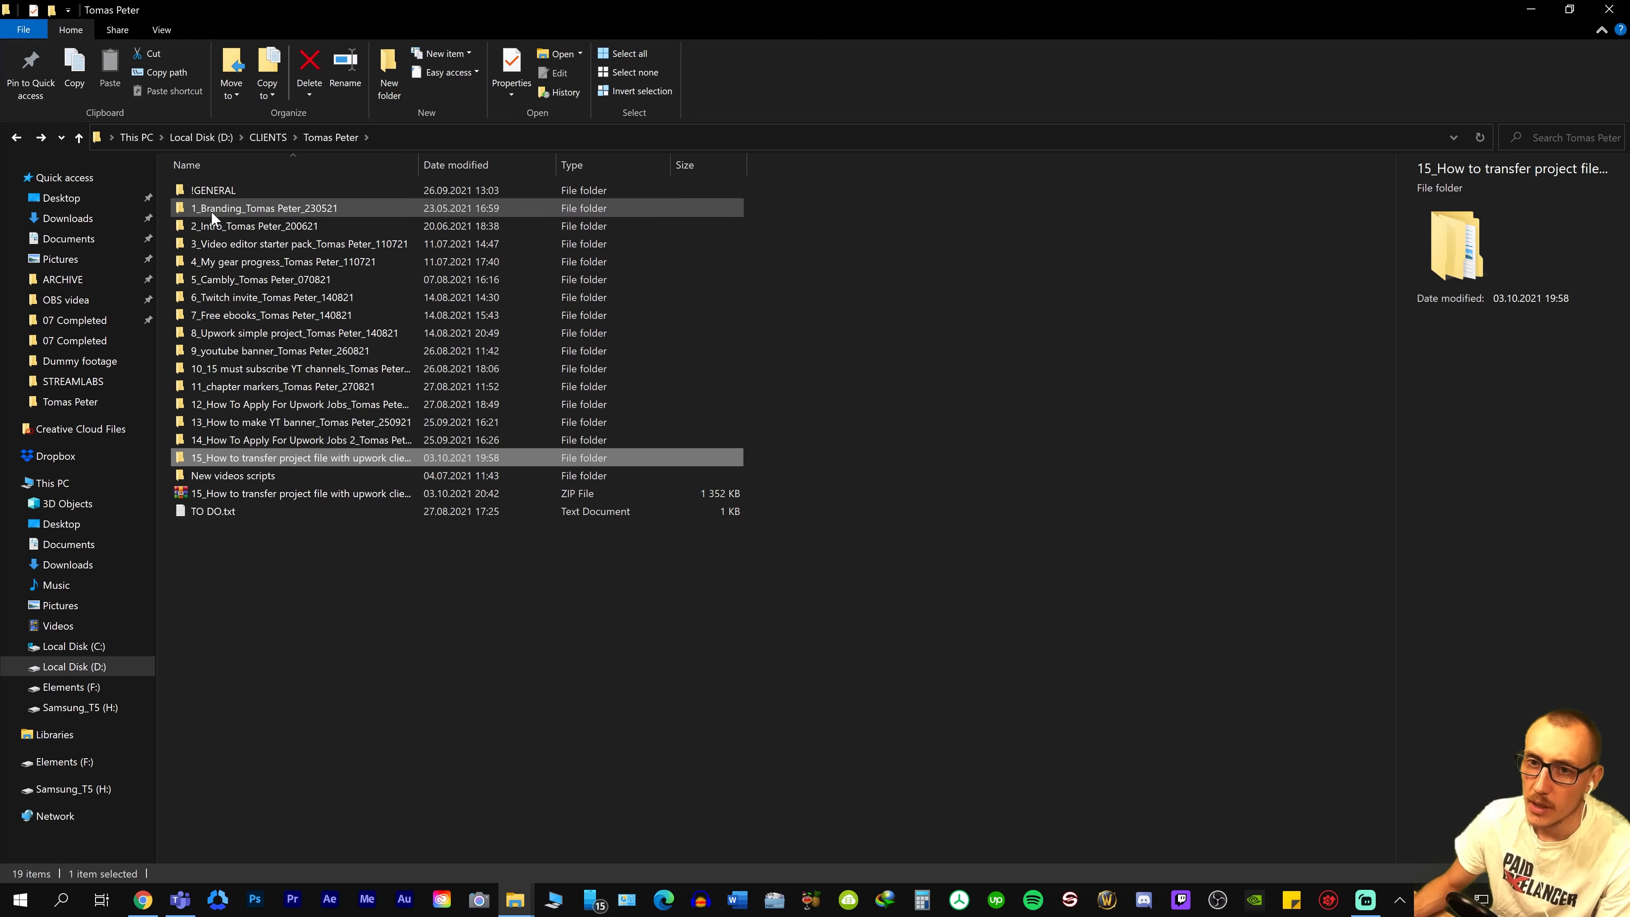
click(216, 193)
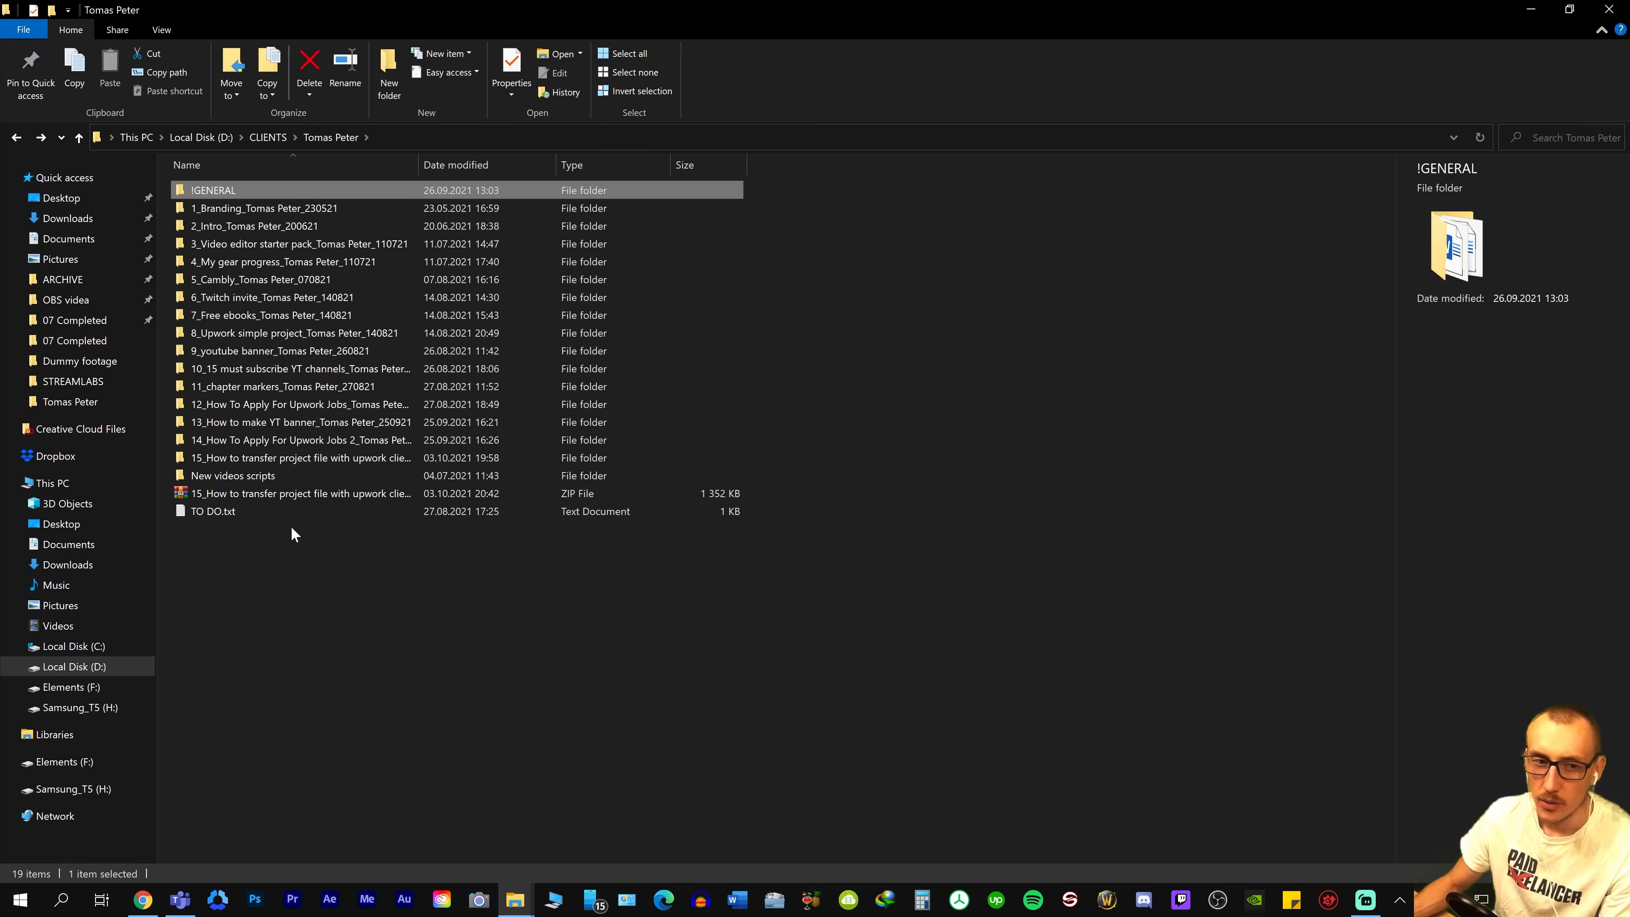
click(307, 636)
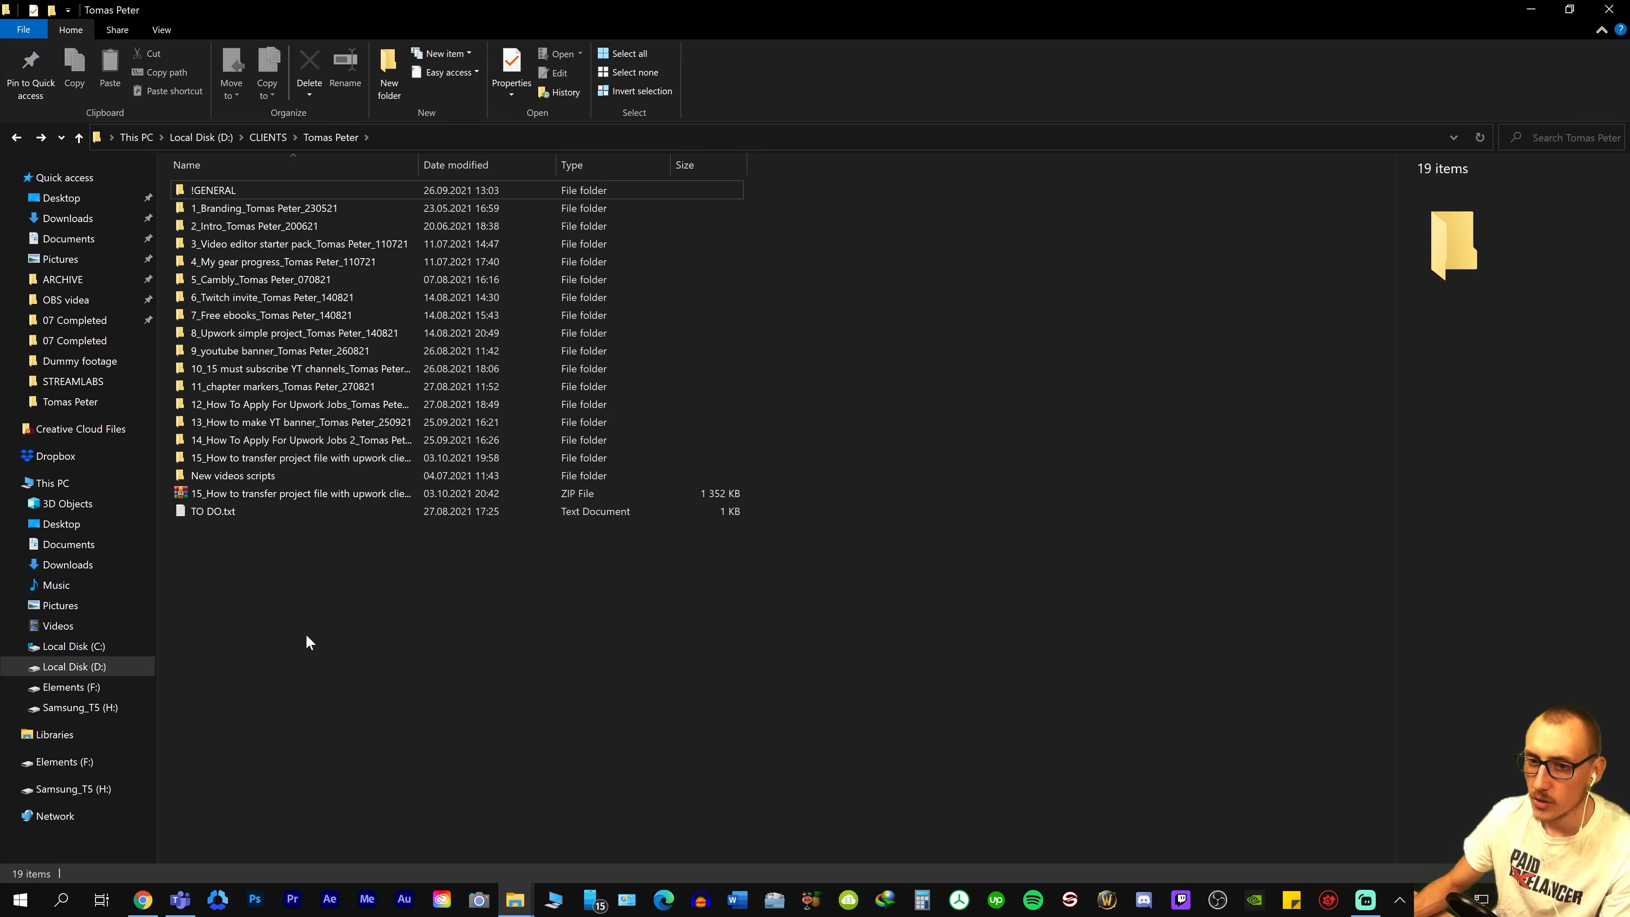
double_click(245, 456)
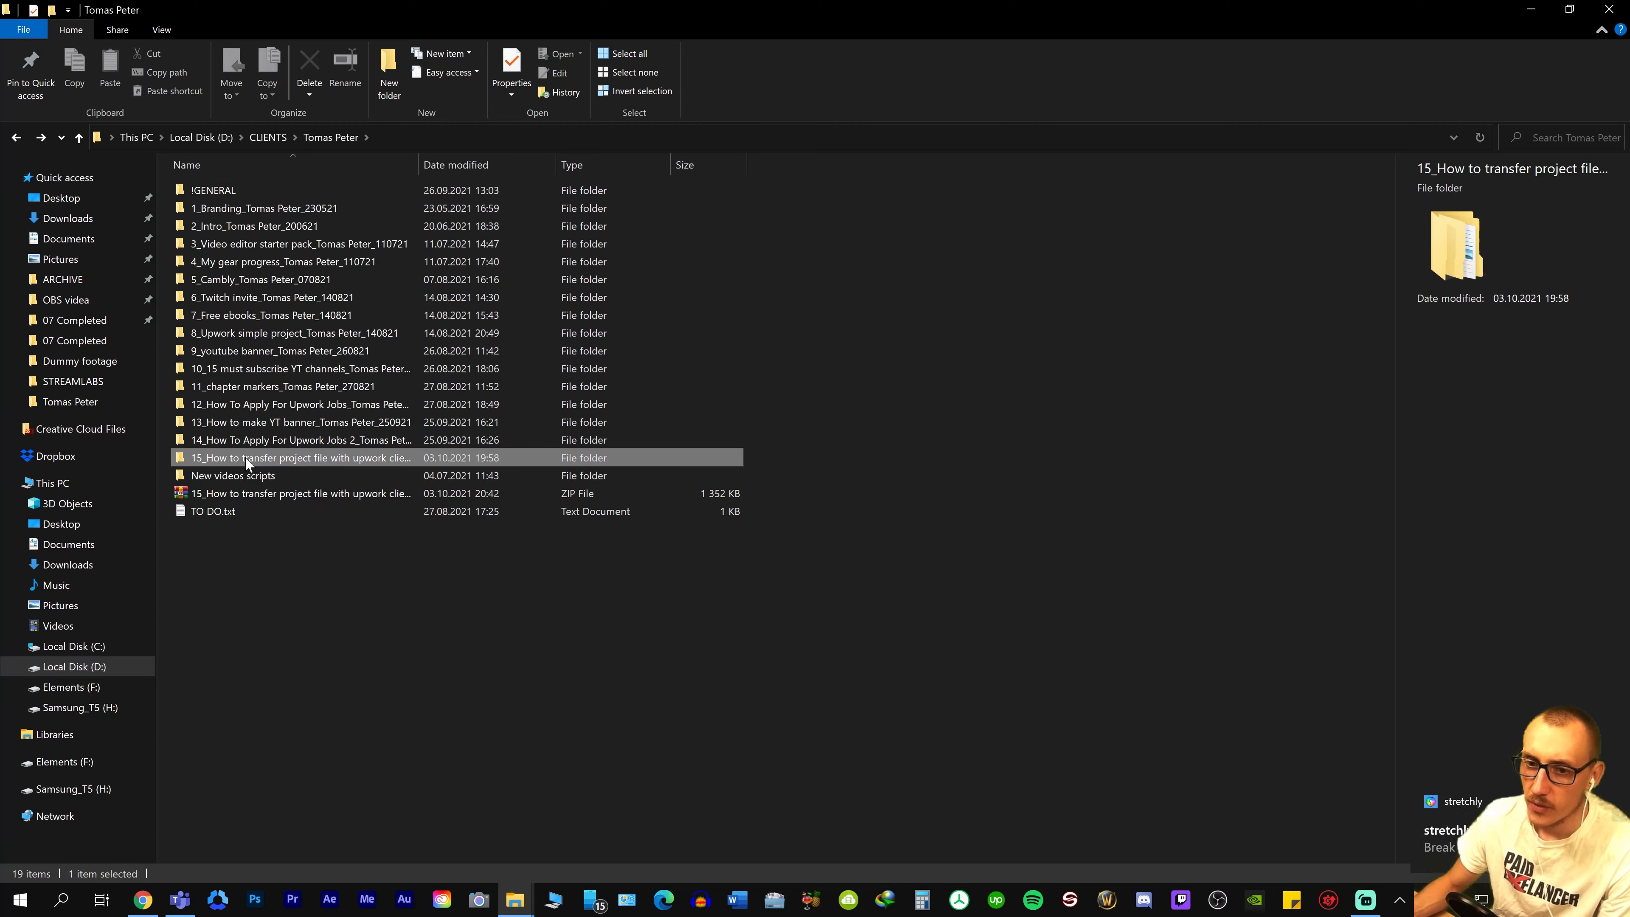
key(BackSpace)
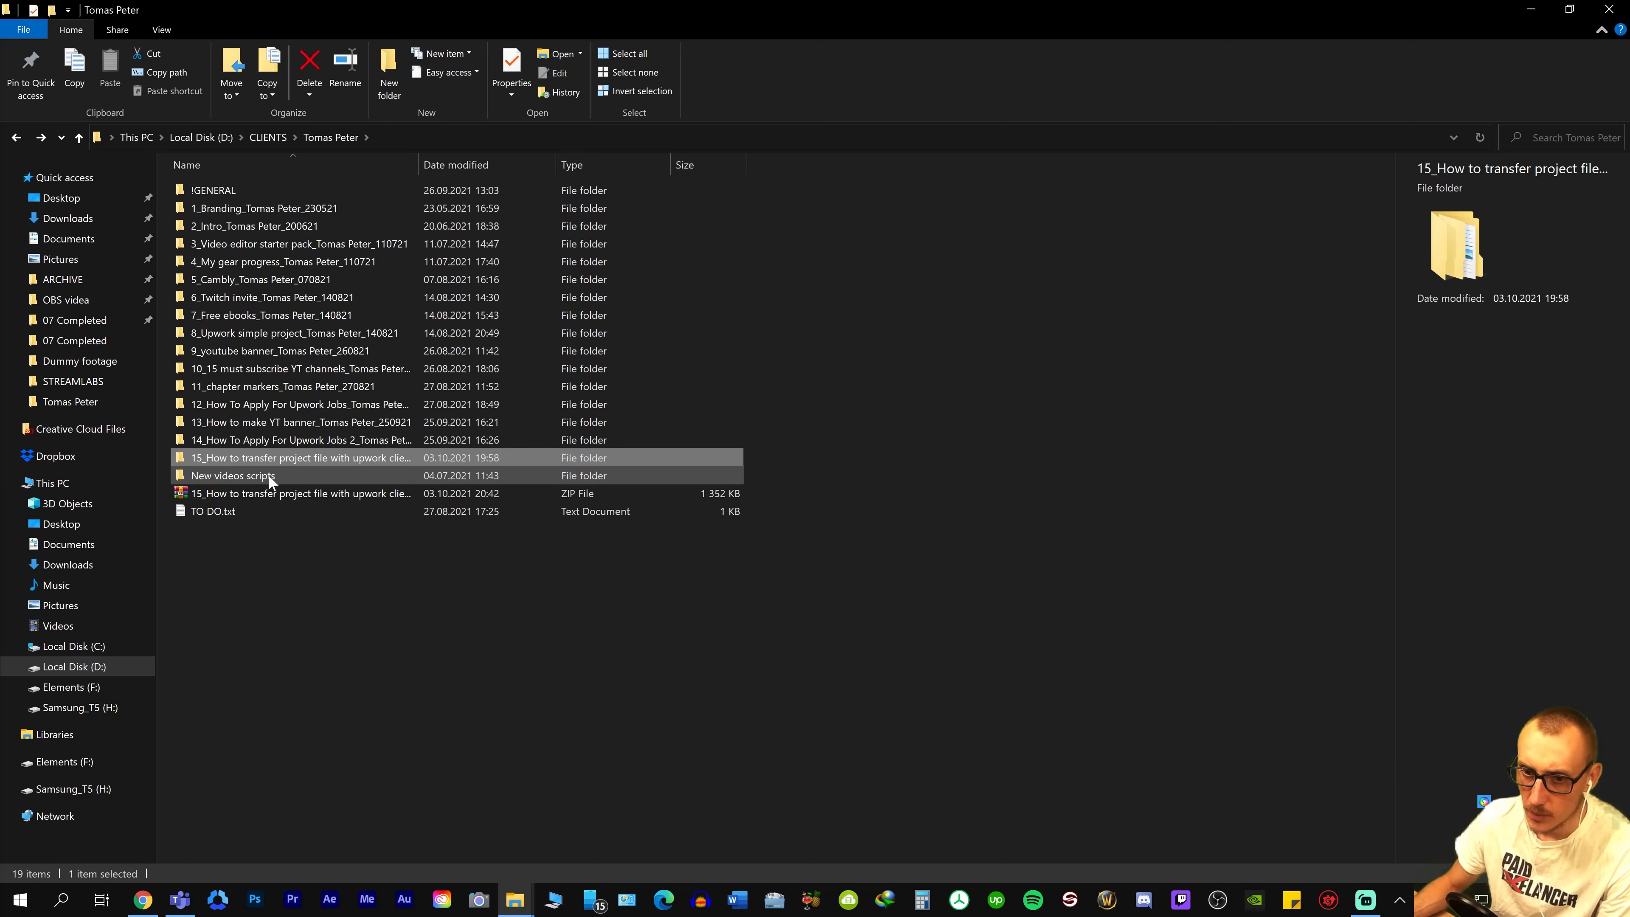
mouse_move(272, 462)
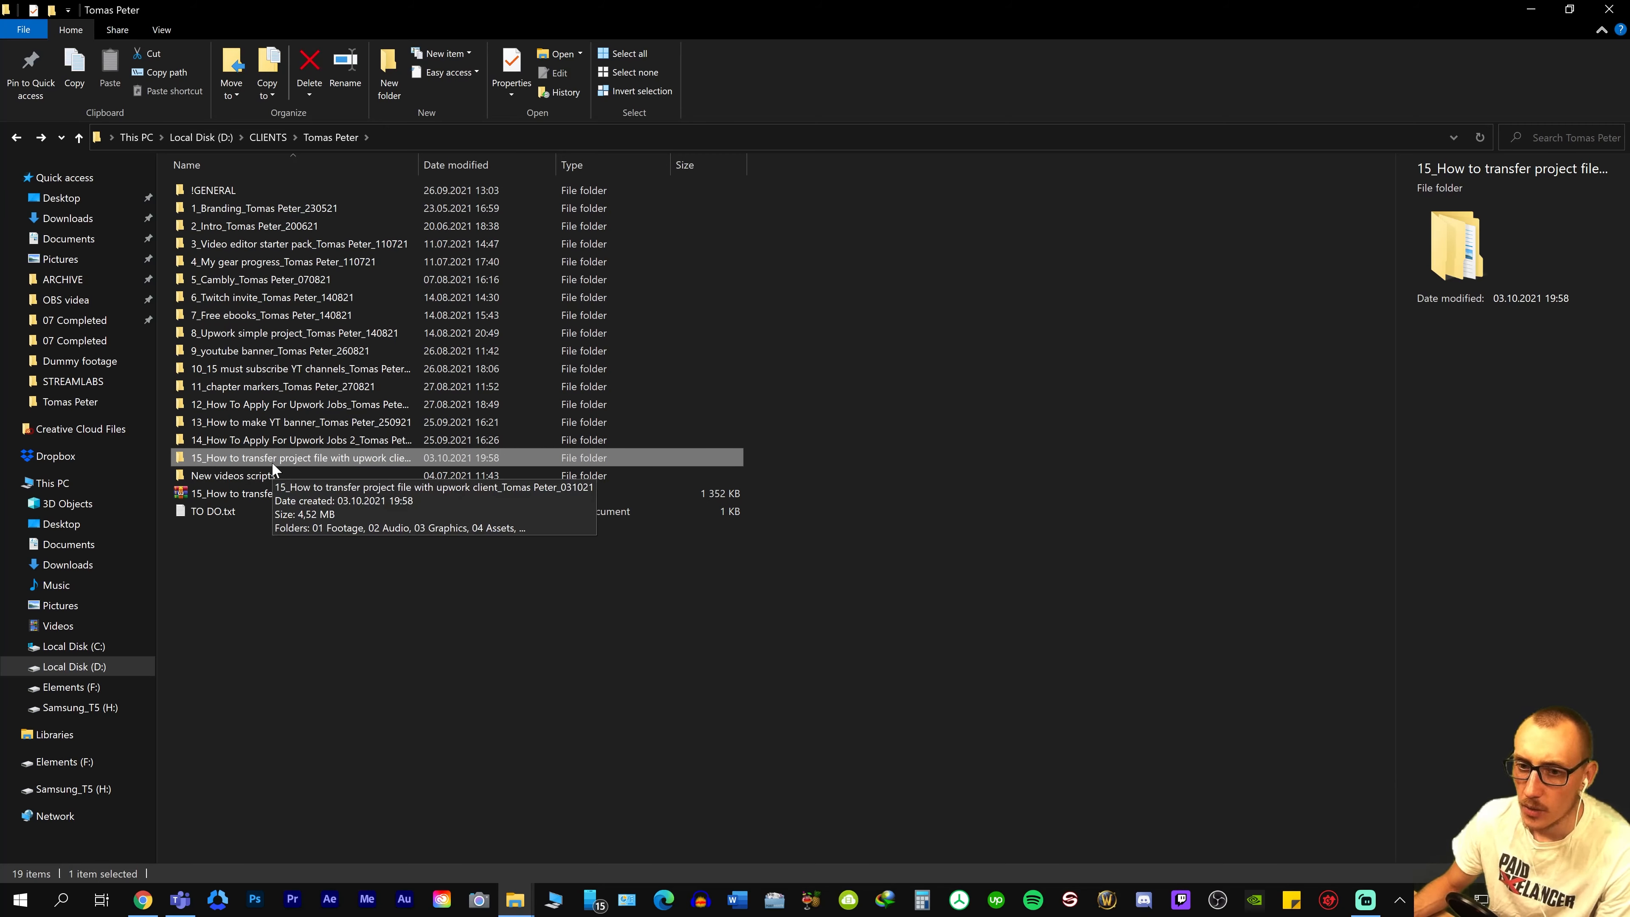
Open the Premiere project file from folder 15's 08 Projects > Premiere Pro subfolder.
double_click(272, 463)
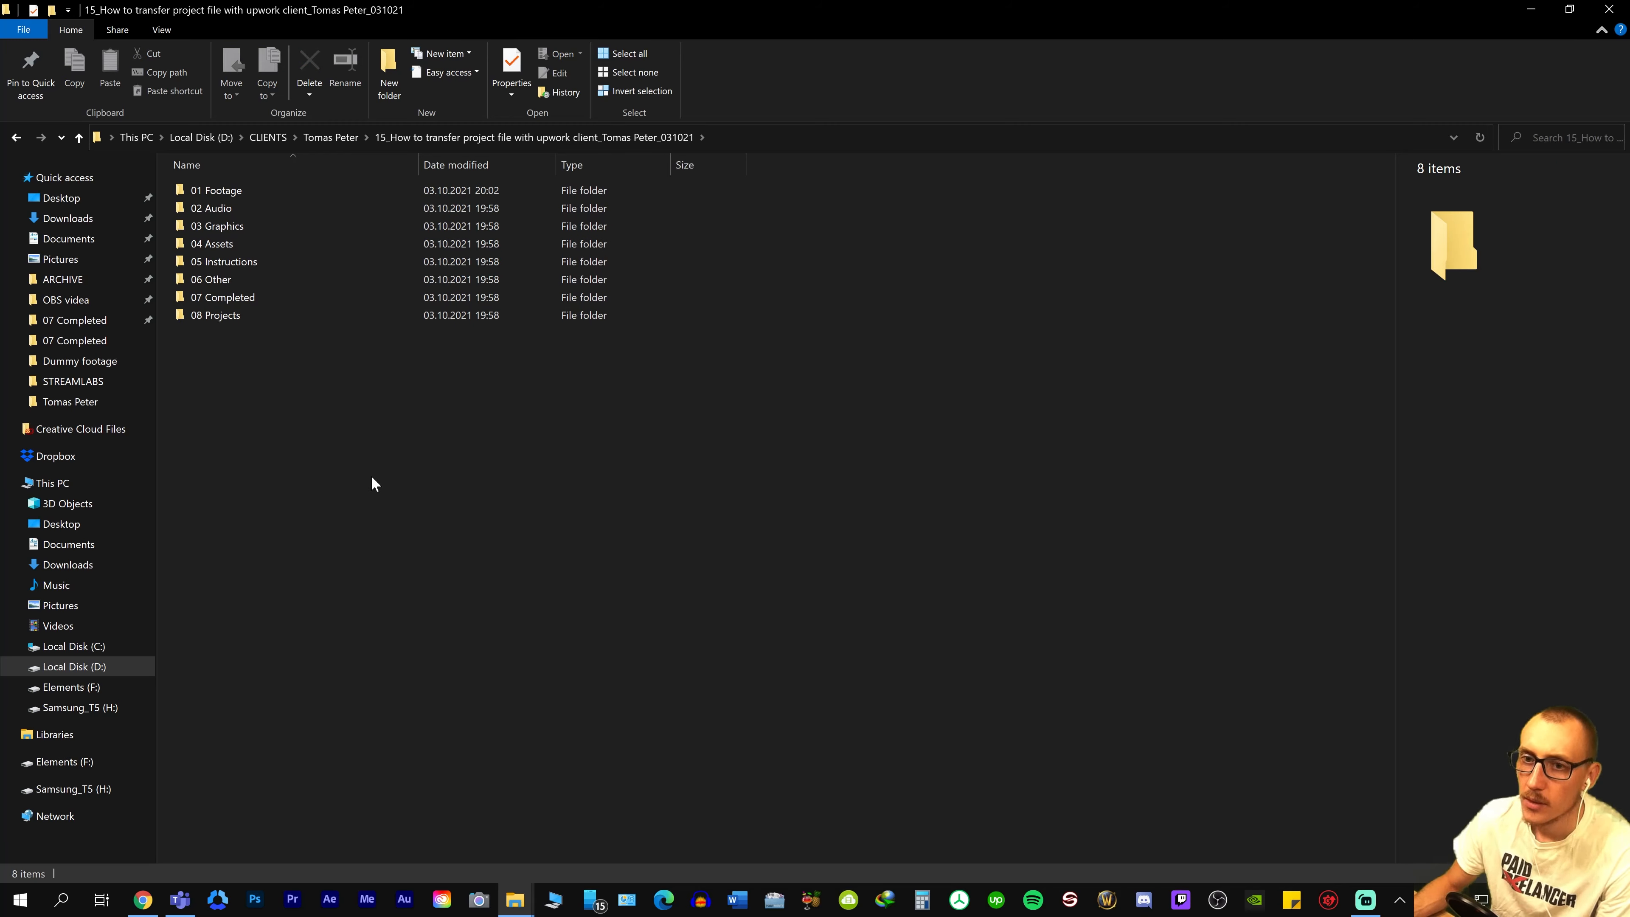
double_click(248, 314)
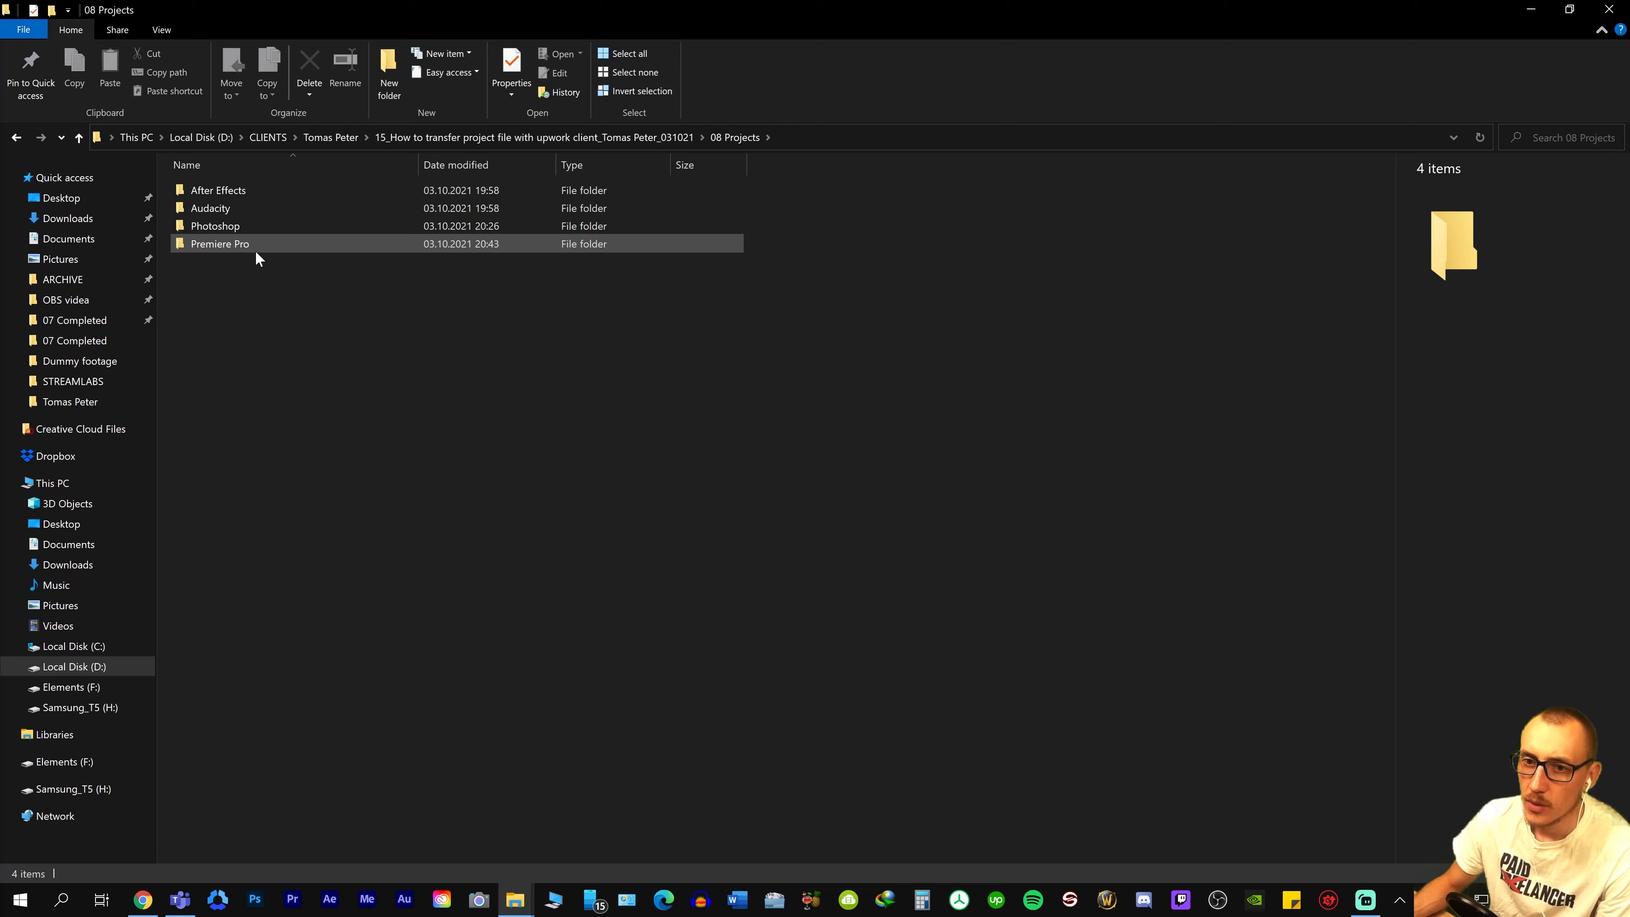
double_click(260, 247)
click(263, 250)
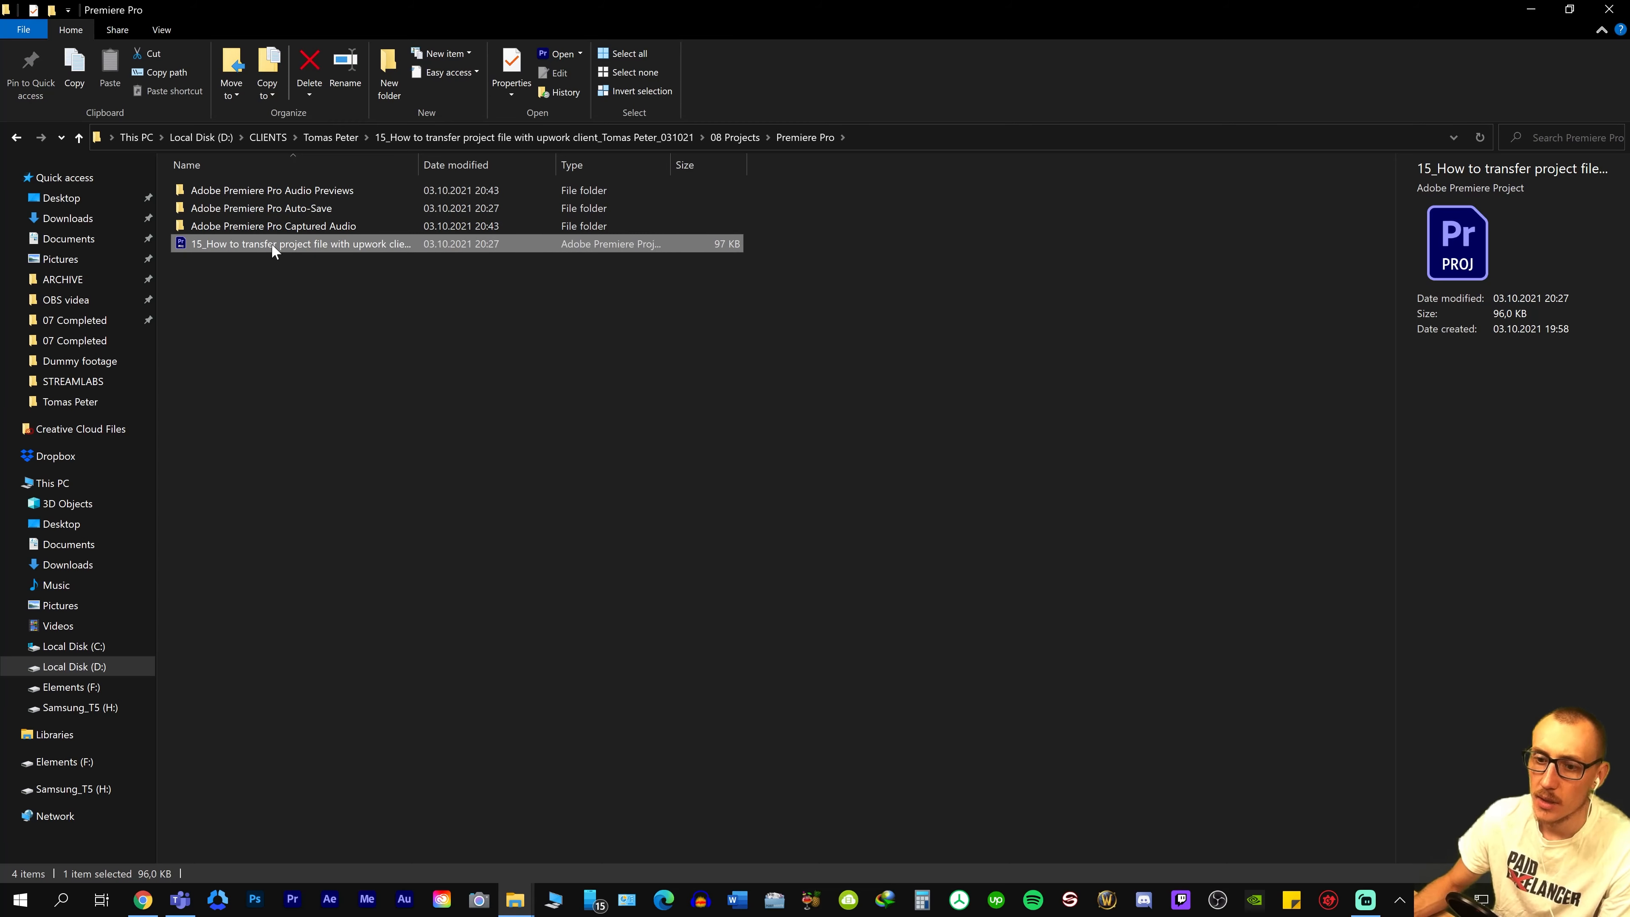
double_click(271, 244)
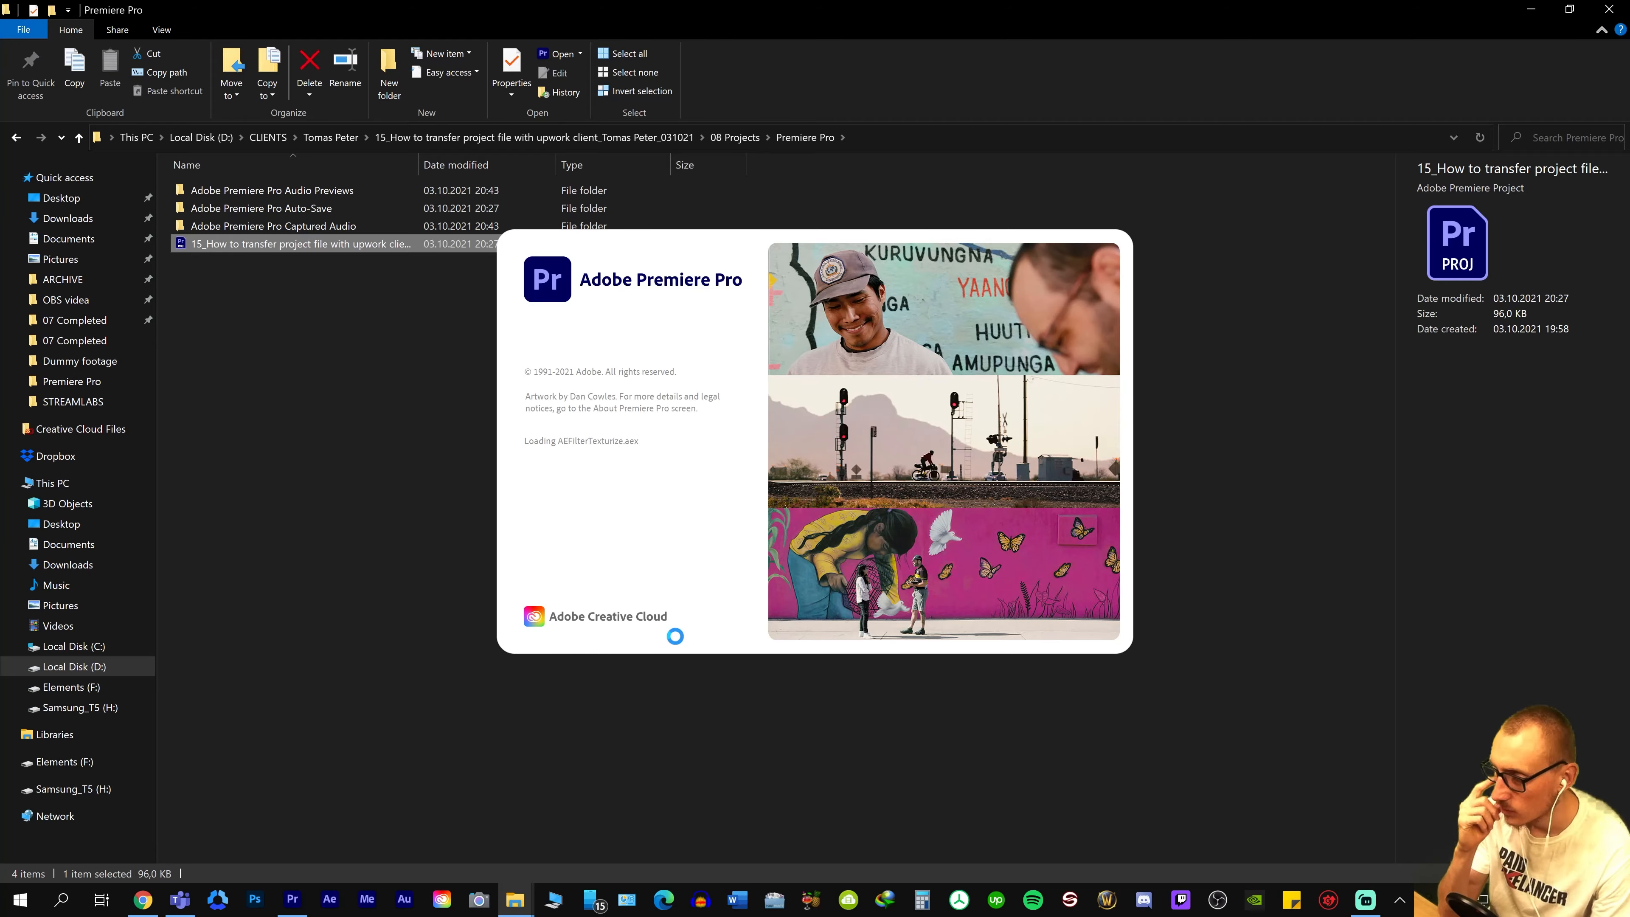
Collect the Dummy footage sequence's files with Project Manager, copy them to the client's folder in D:\CLIENTS, and return to File Explorer.
click(9, 26)
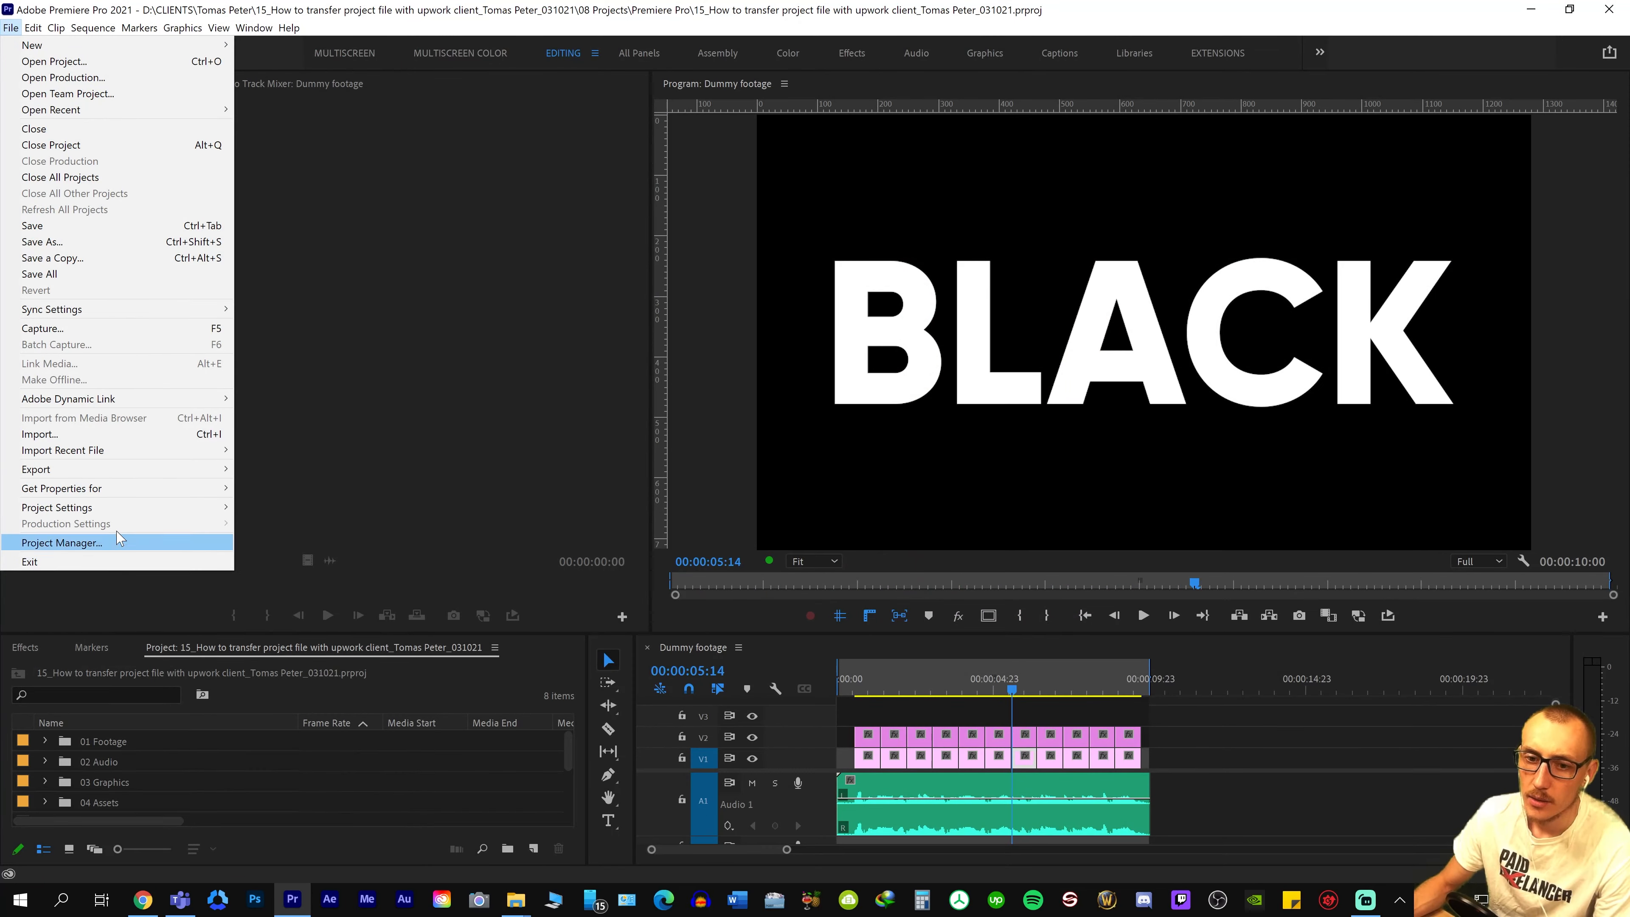
click(124, 545)
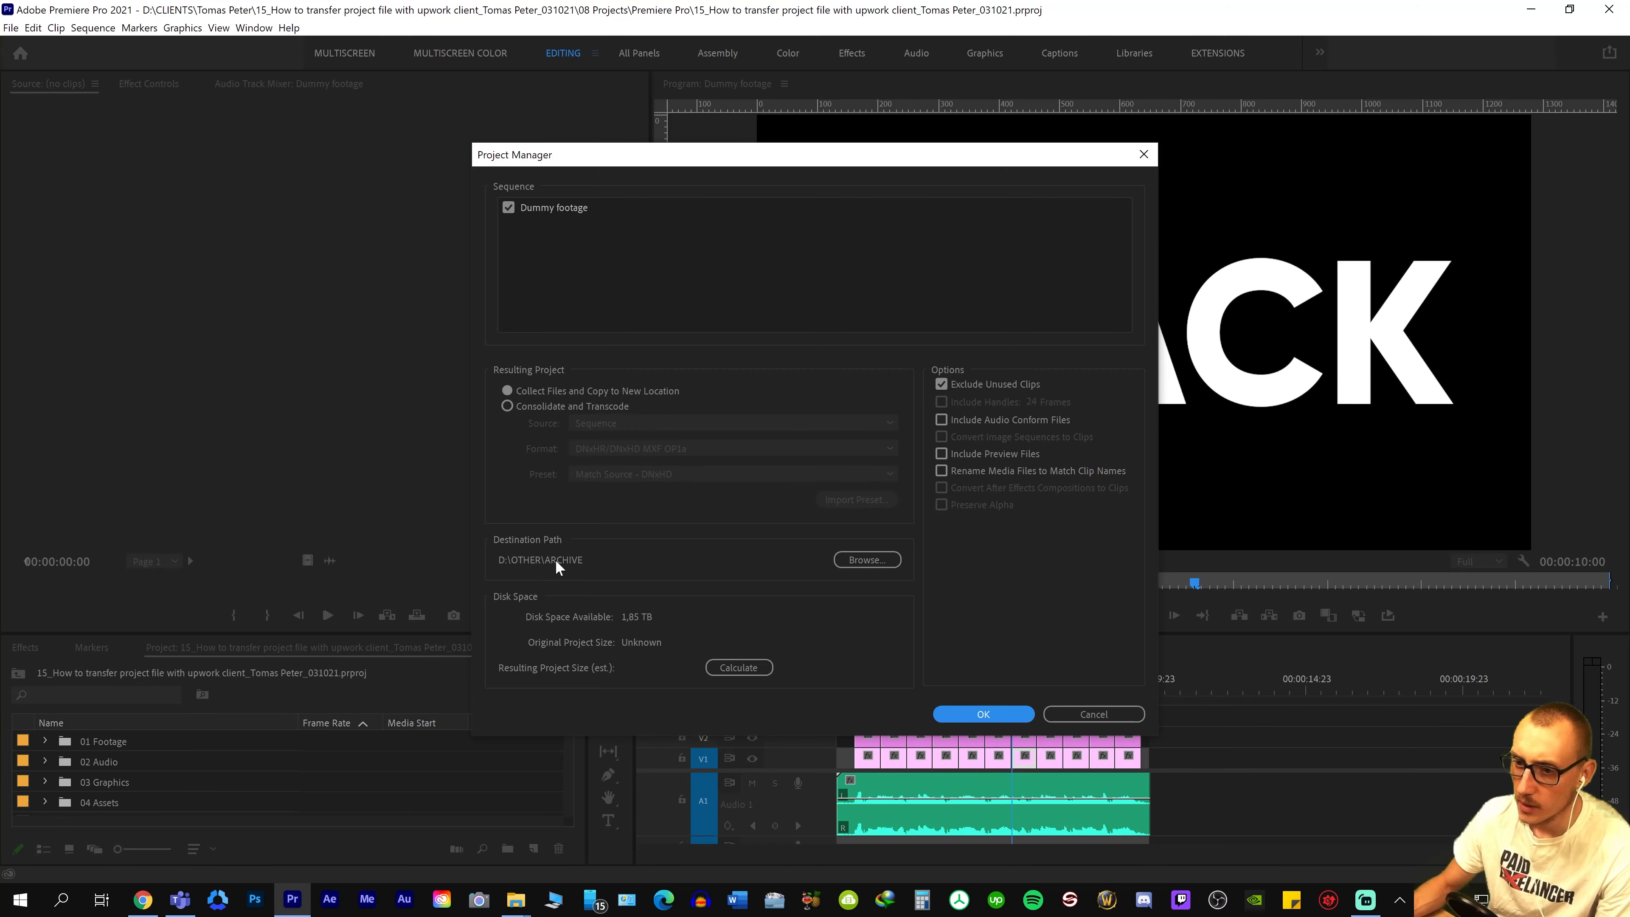
click(854, 560)
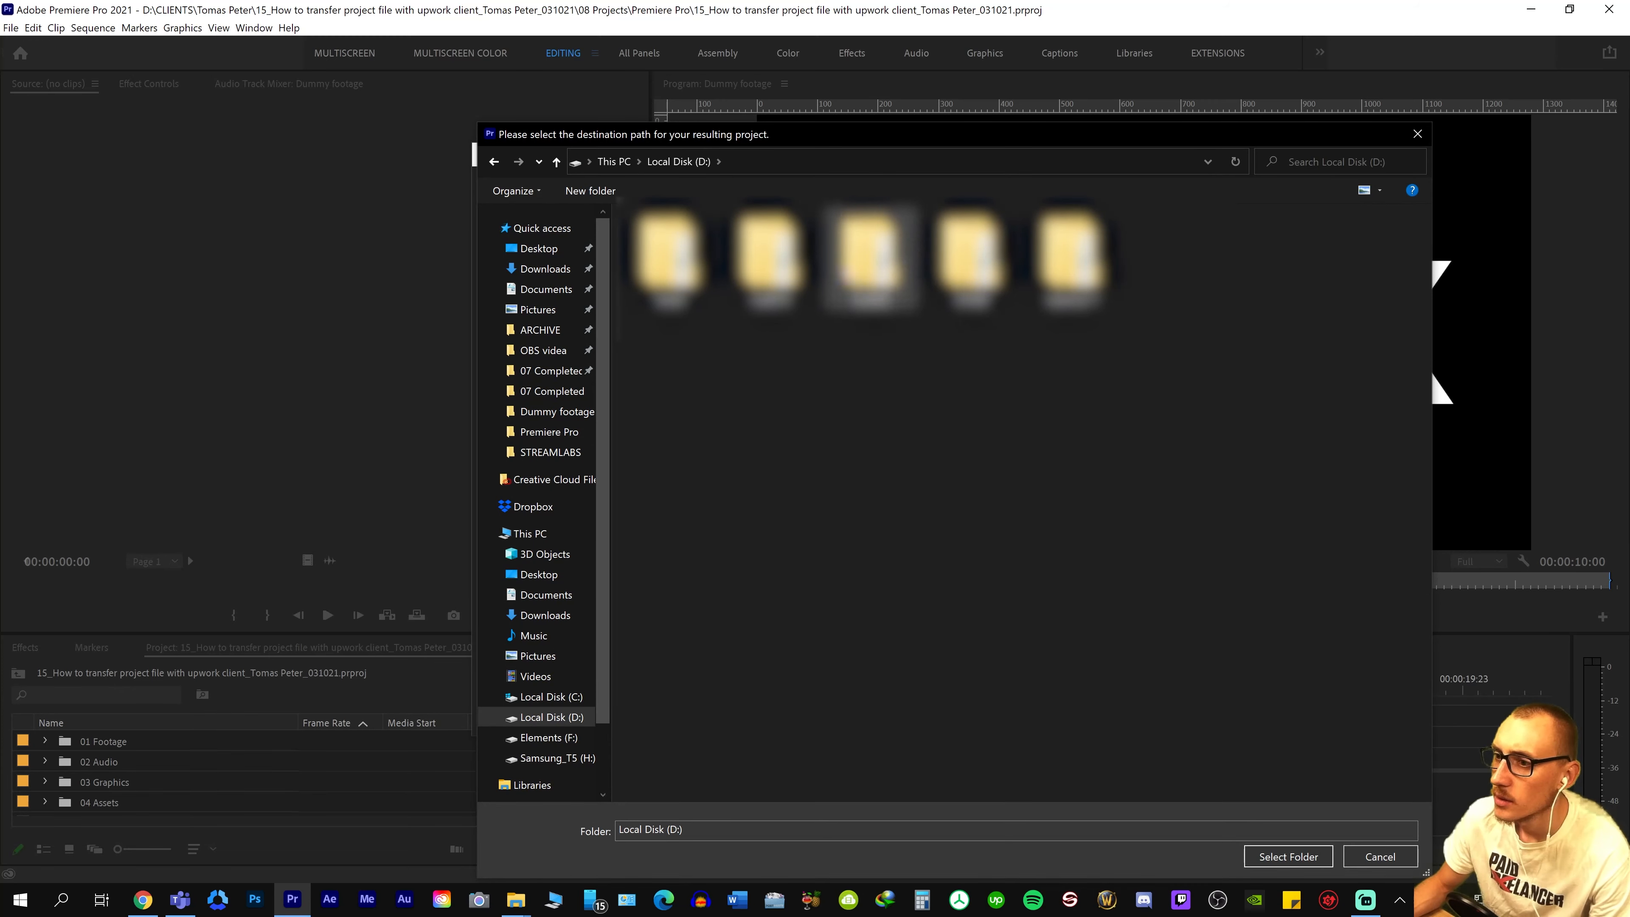
double_click(791, 253)
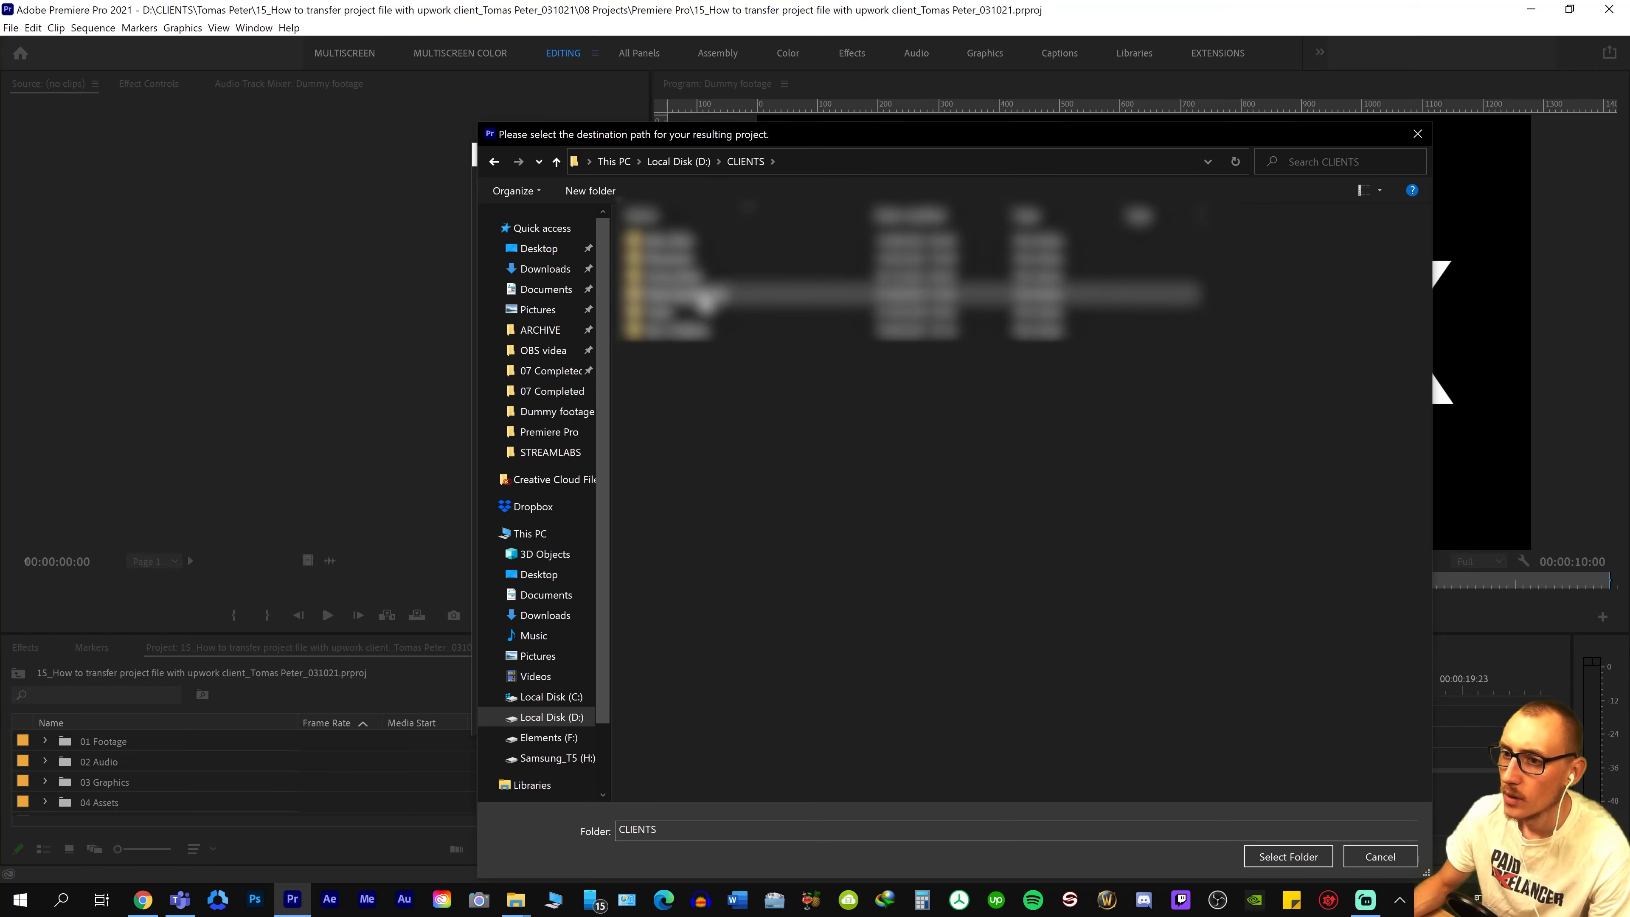
double_click(703, 277)
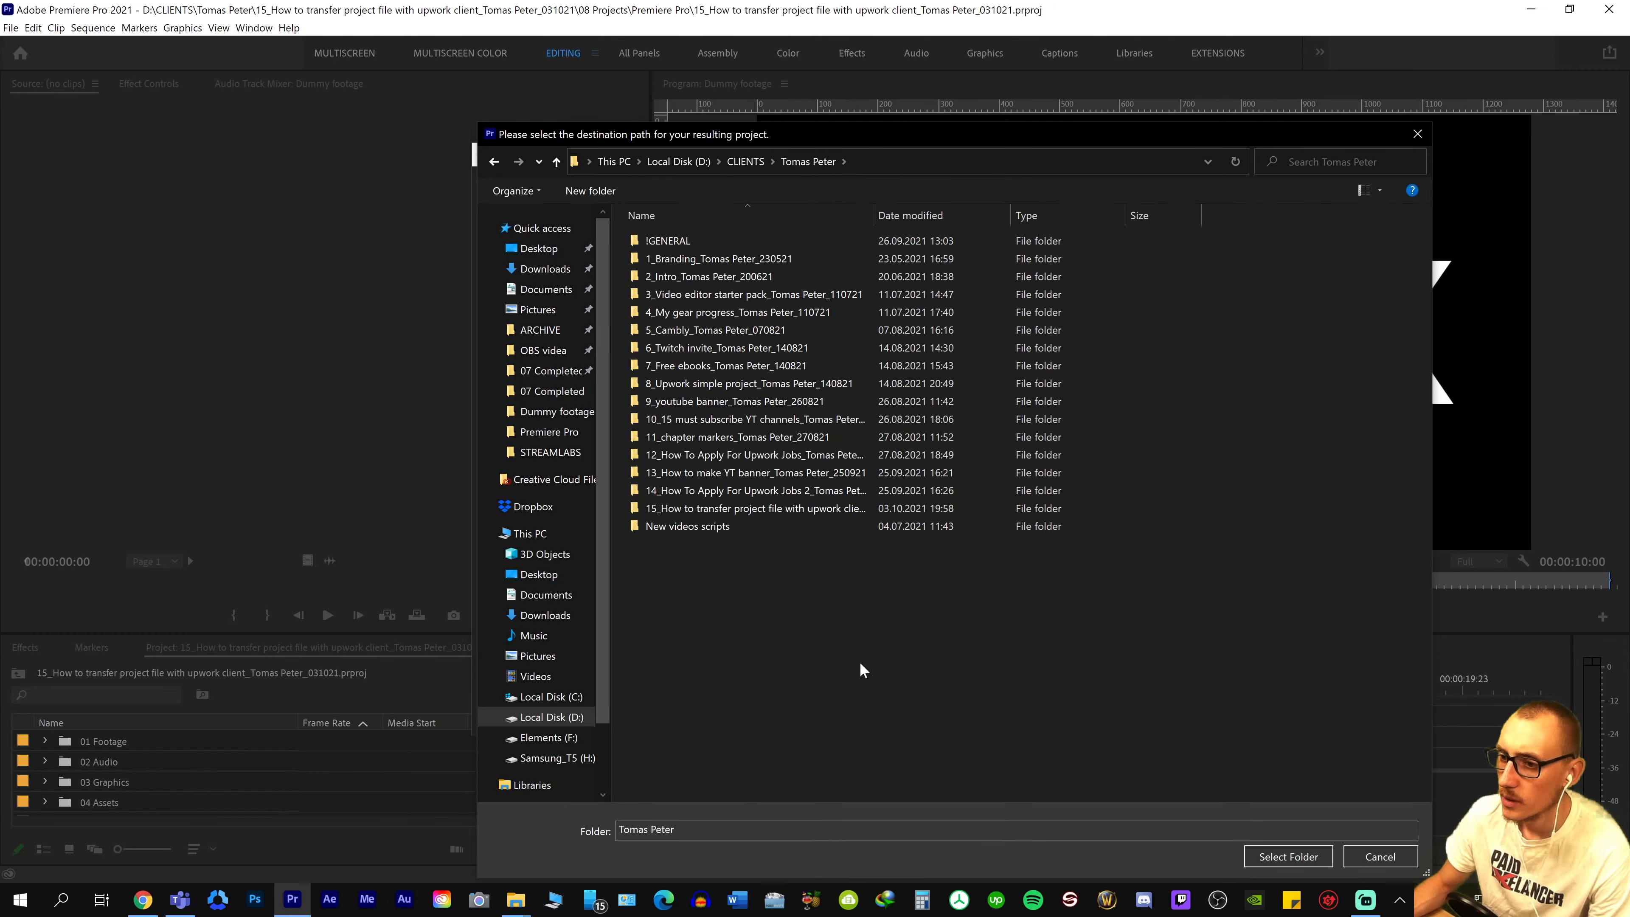
click(1289, 856)
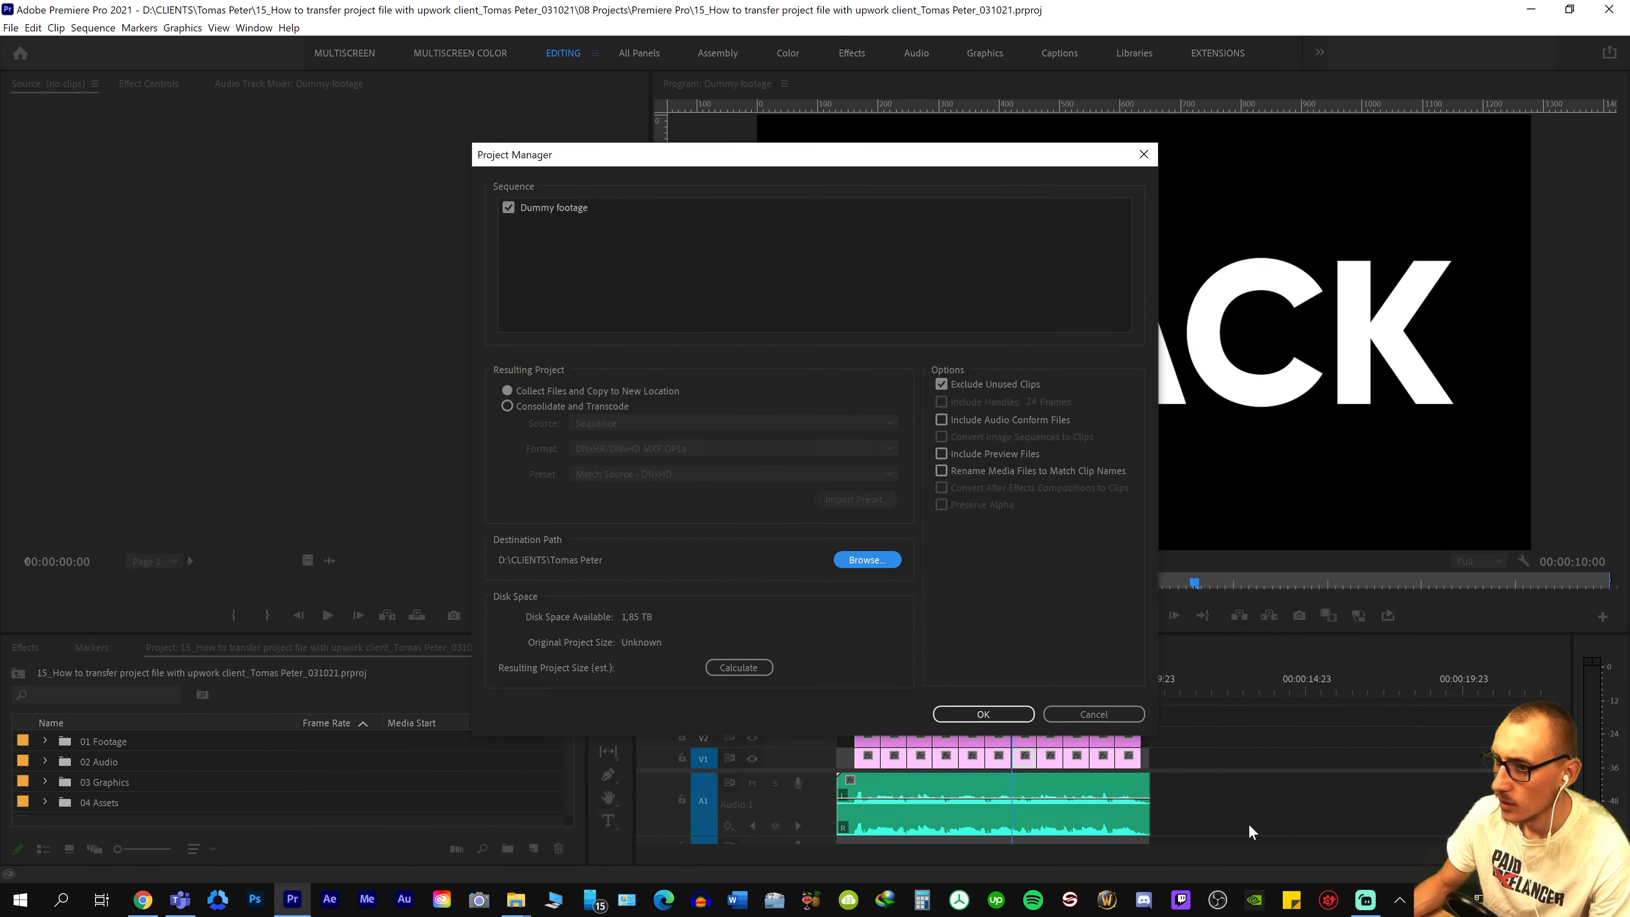
click(983, 714)
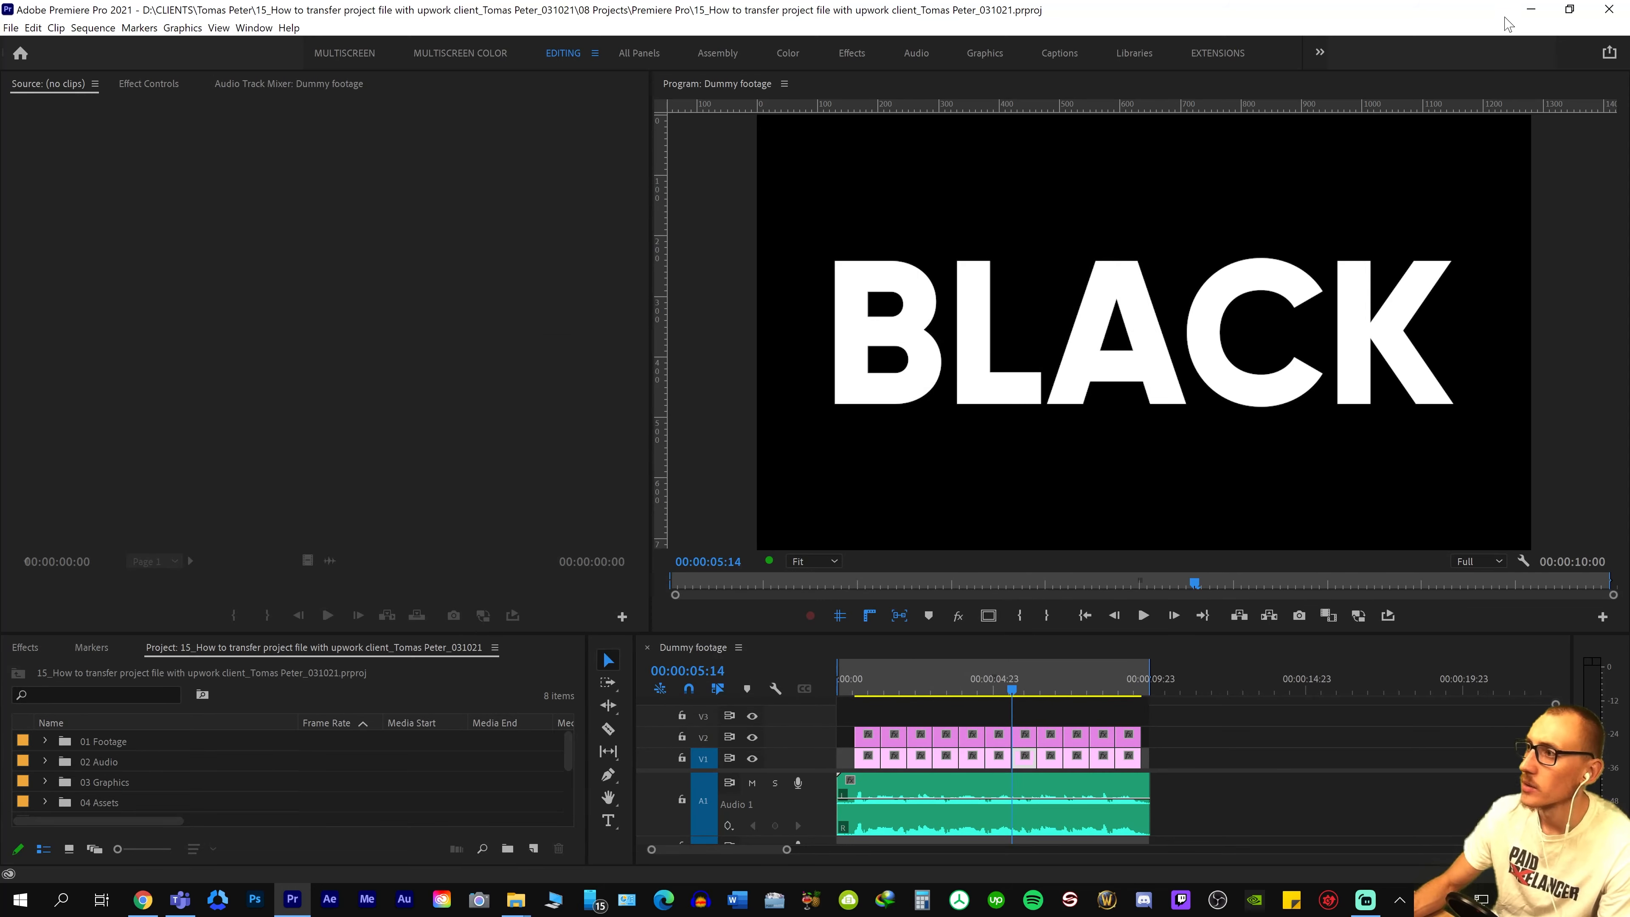
click(1531, 8)
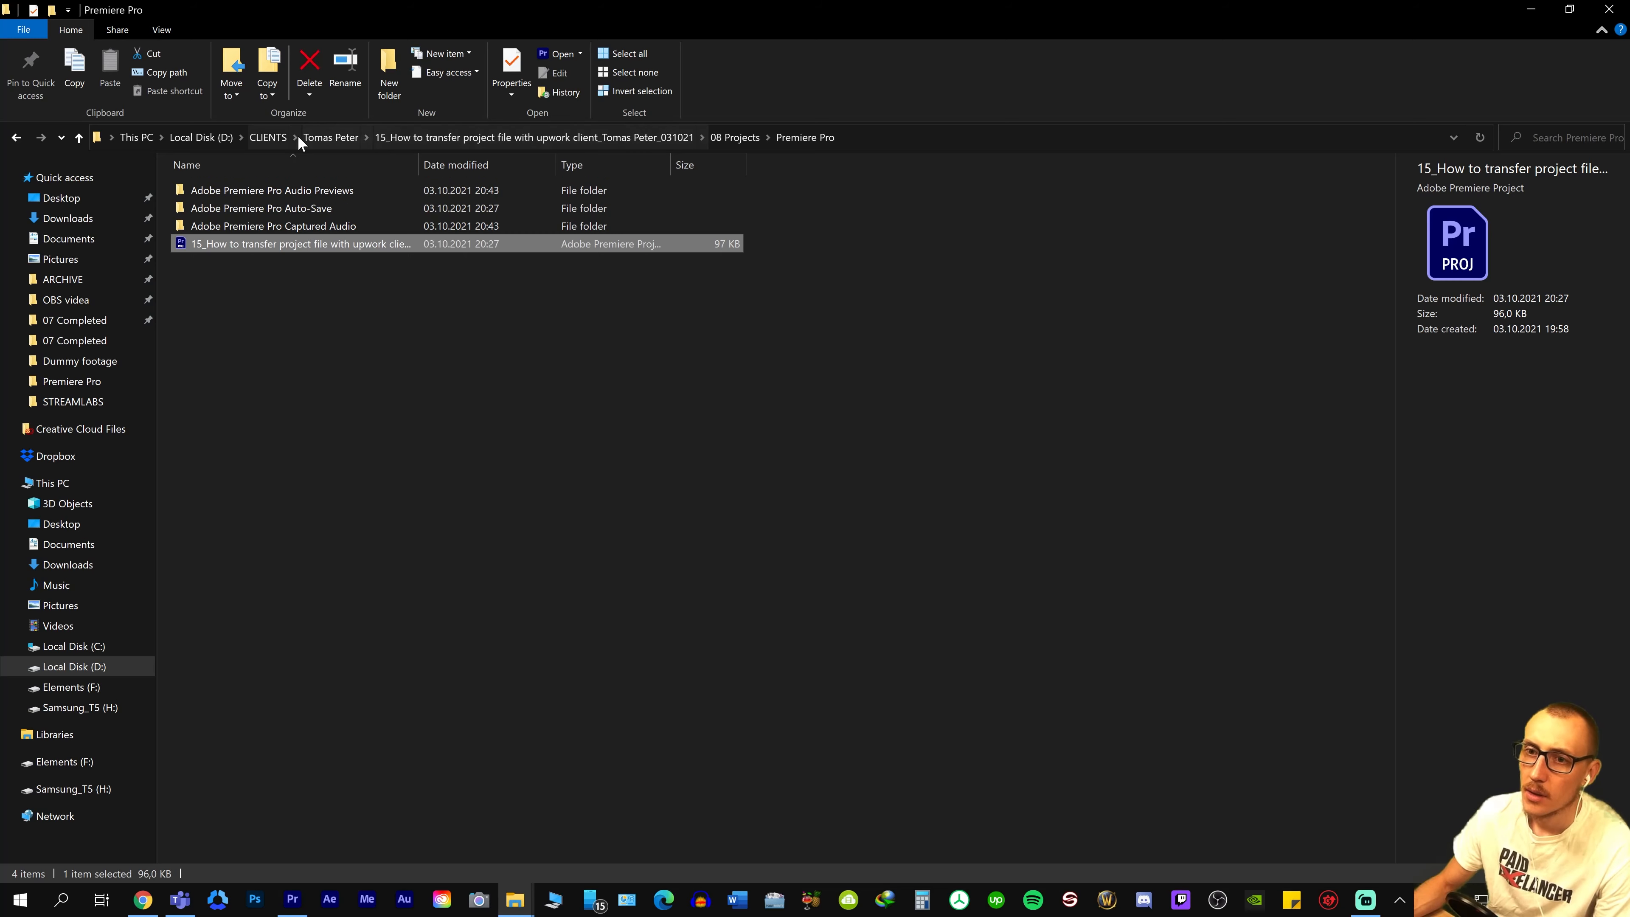
Open the Copied_15 folder in the client's folder and check each collected file, from the Premiere project to yellow.png.
click(331, 137)
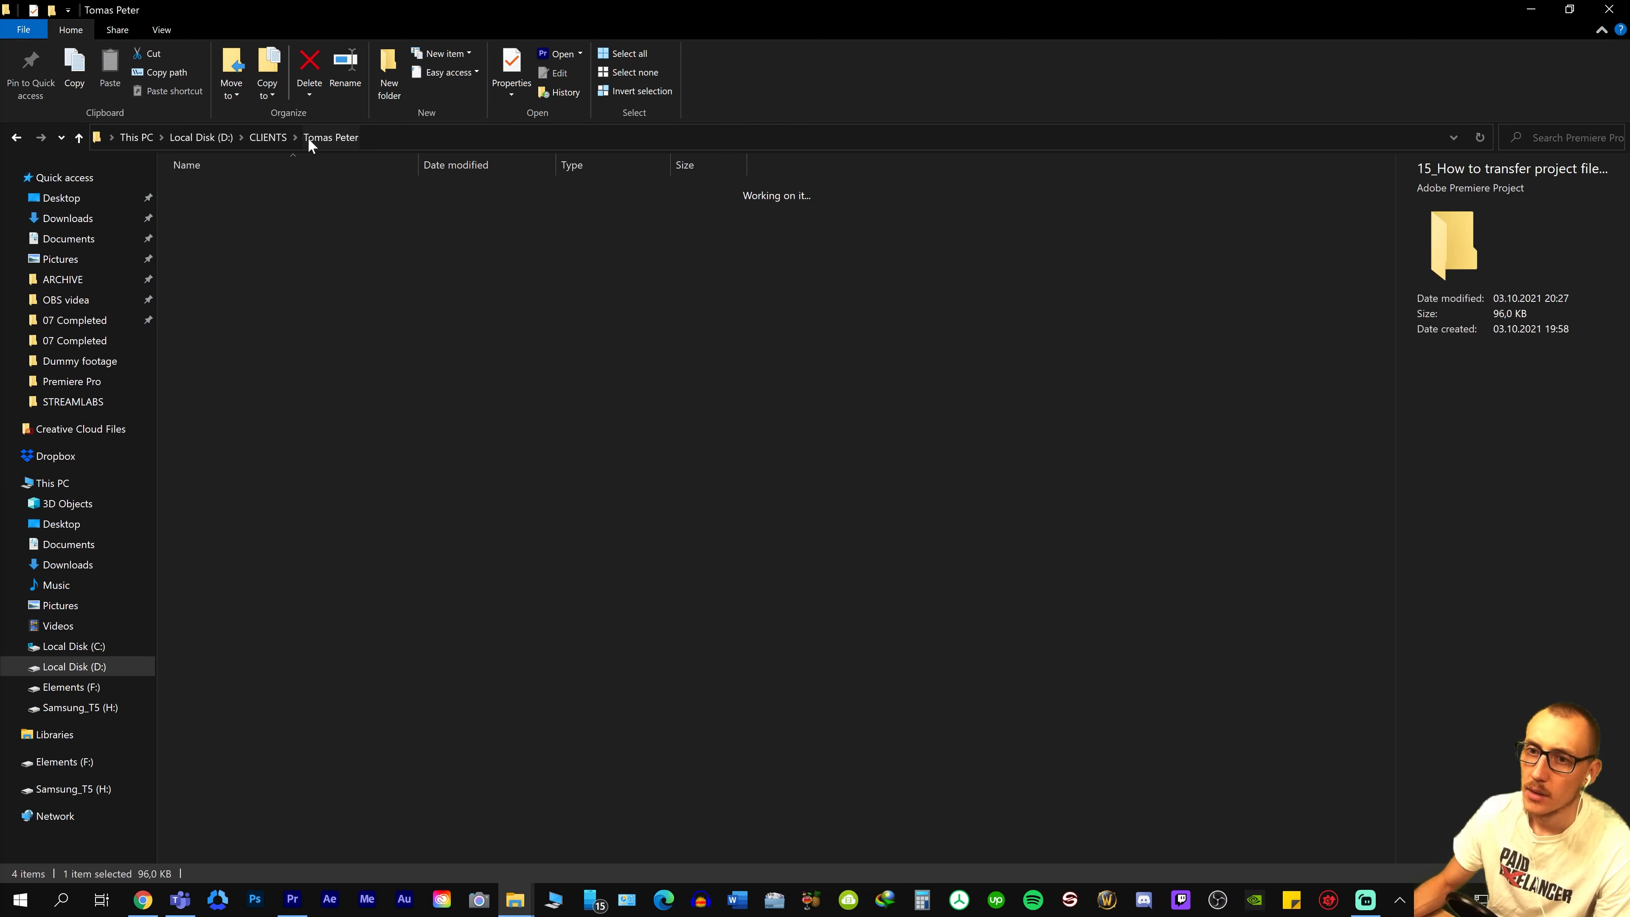
click(302, 603)
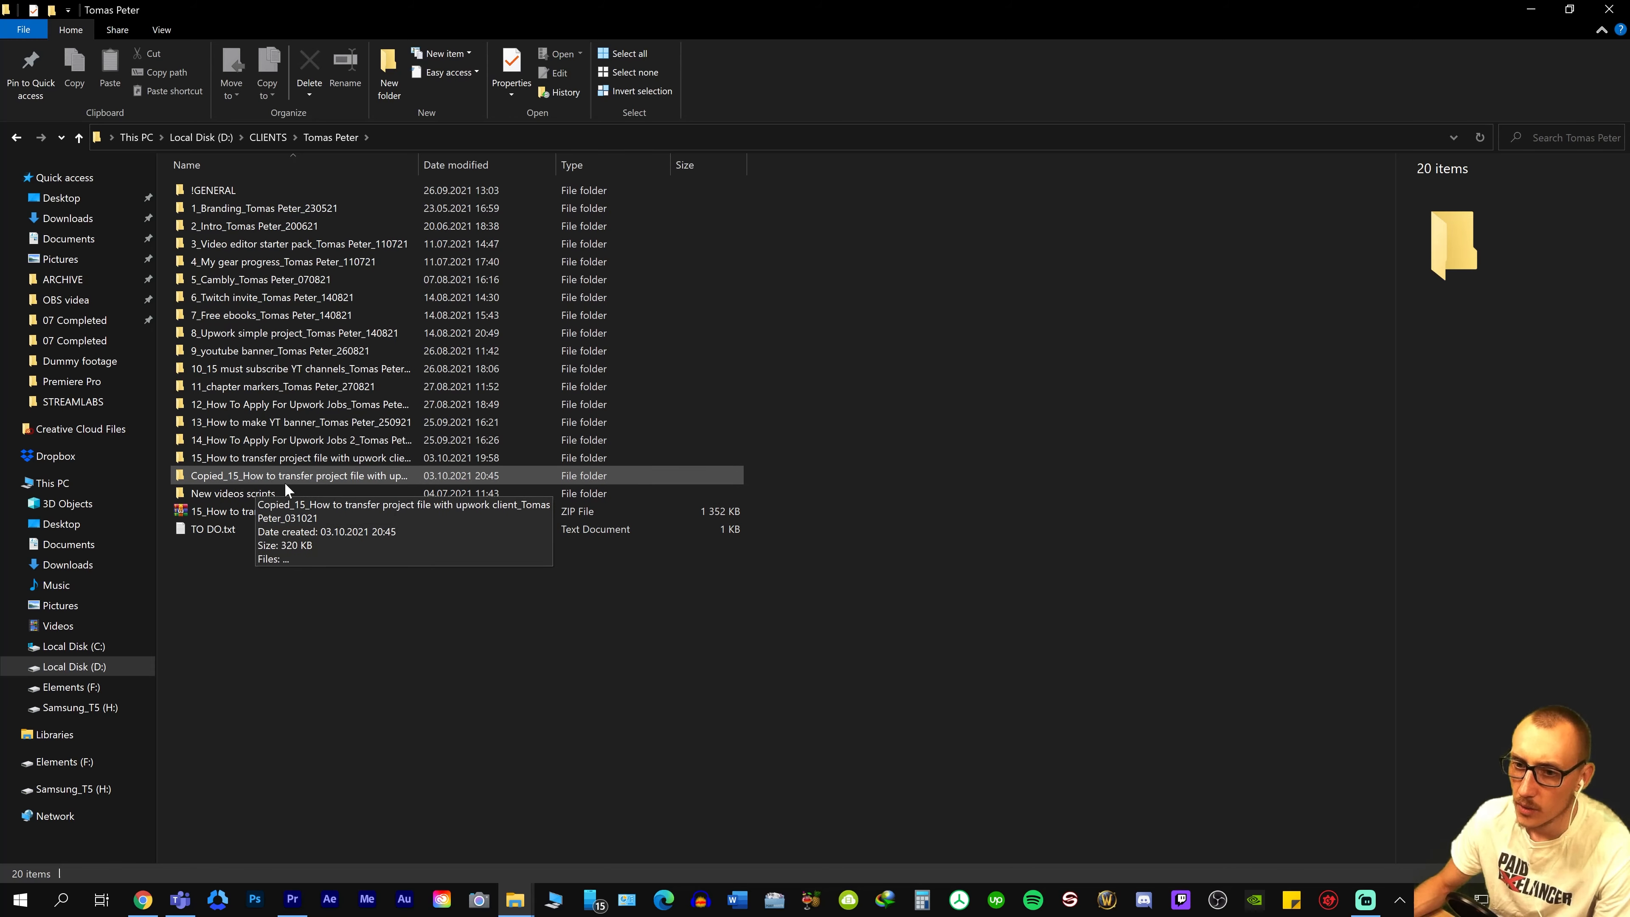
double_click(350, 478)
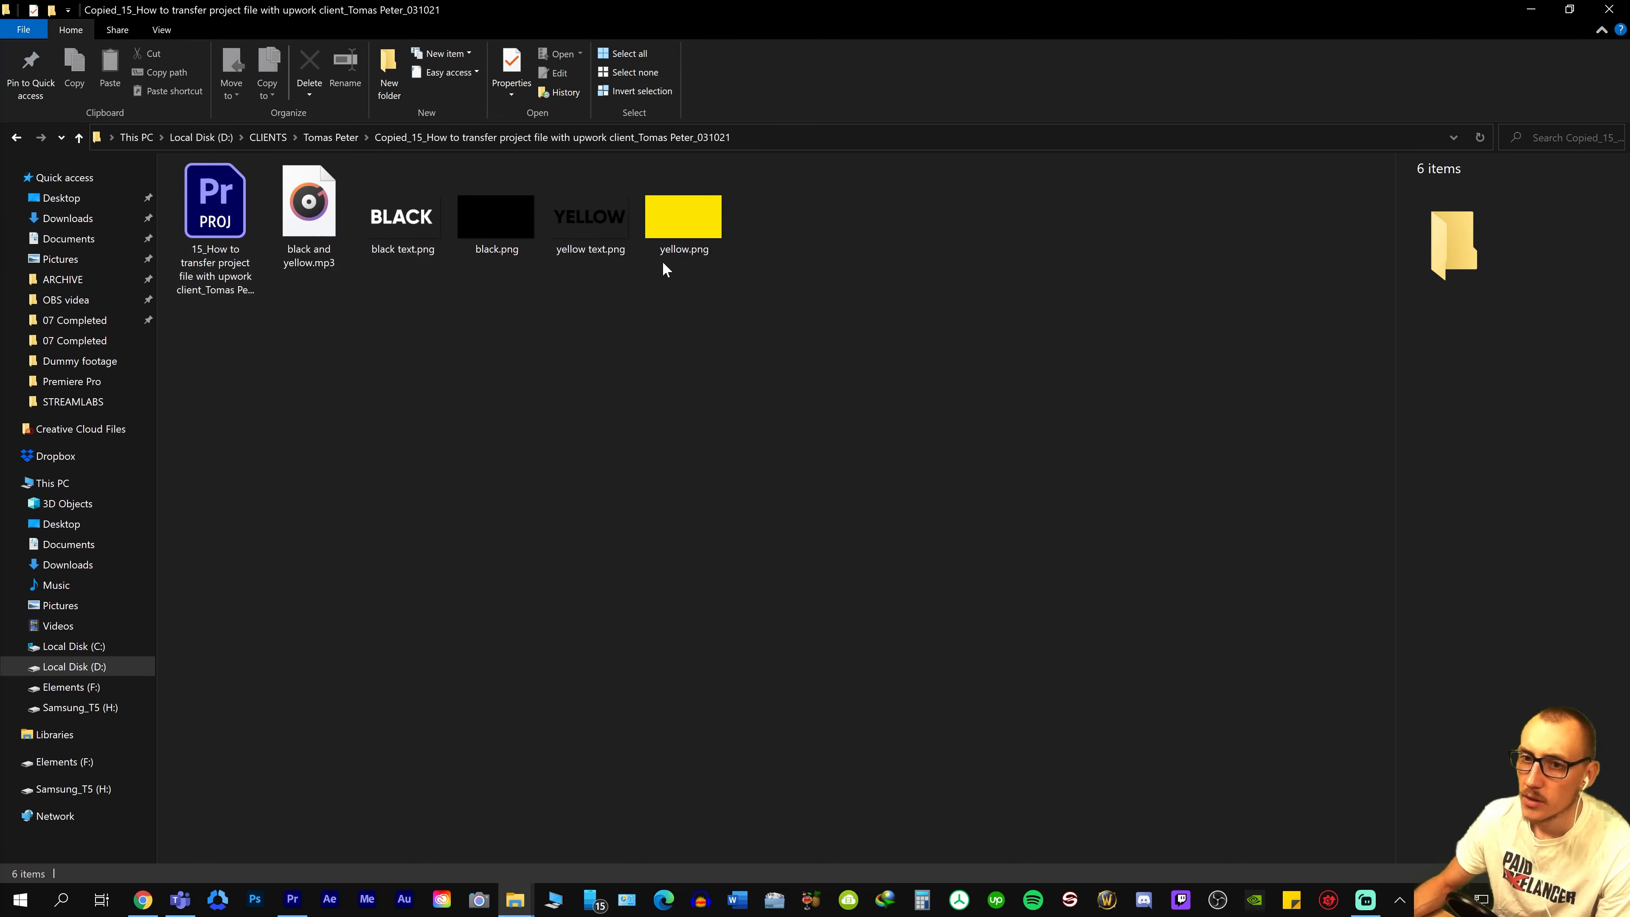
click(251, 282)
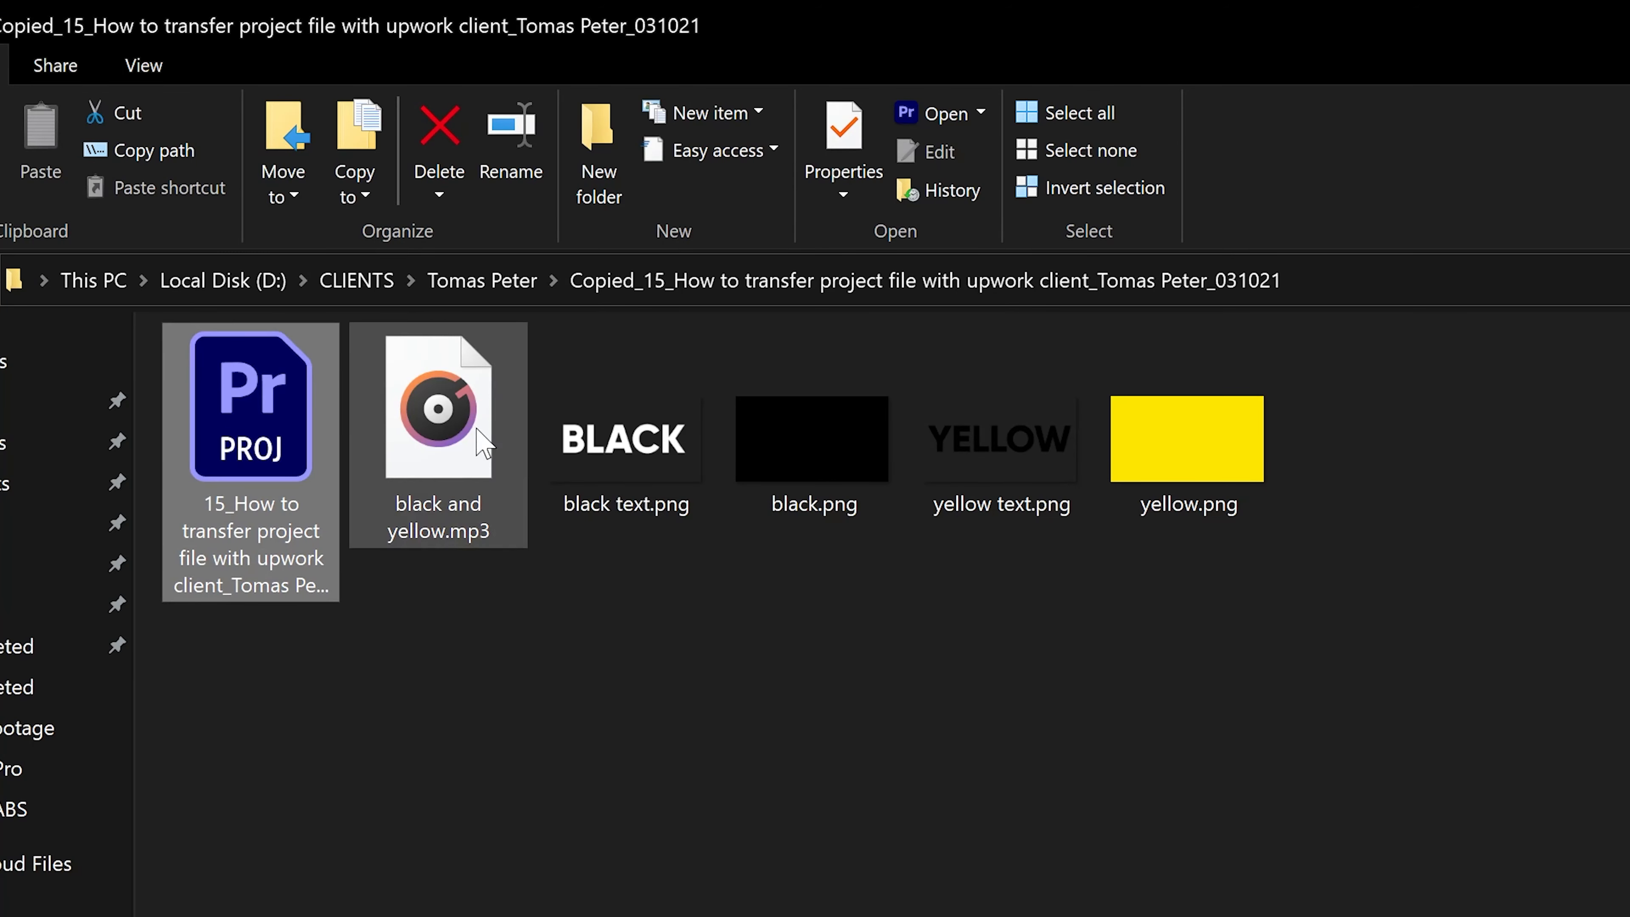
click(450, 463)
click(681, 479)
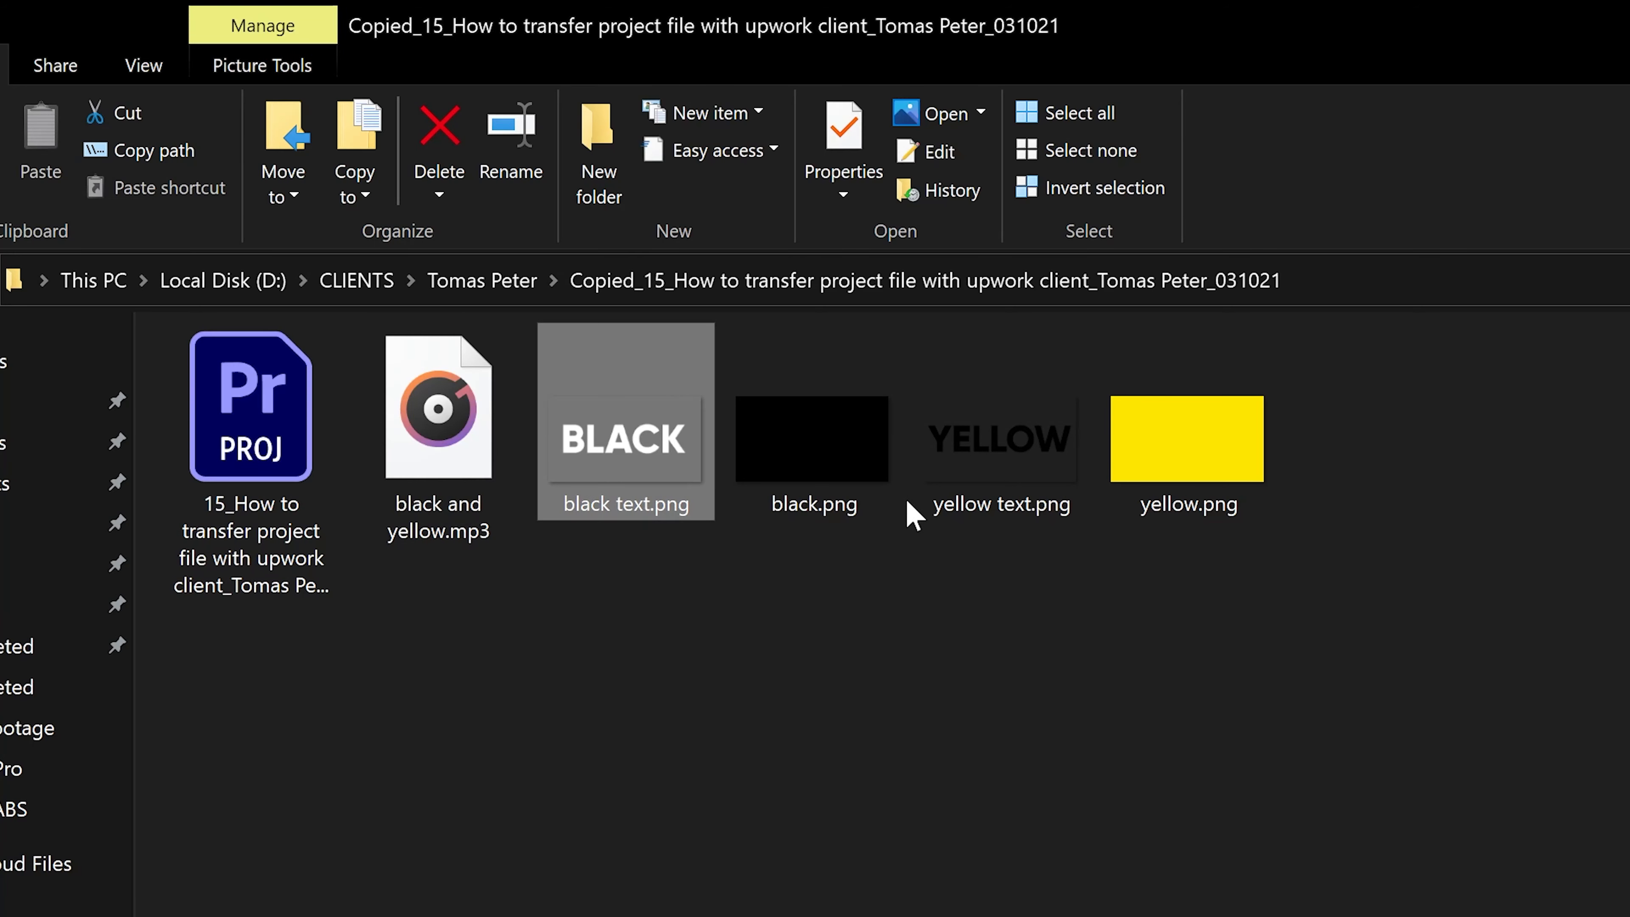
click(828, 473)
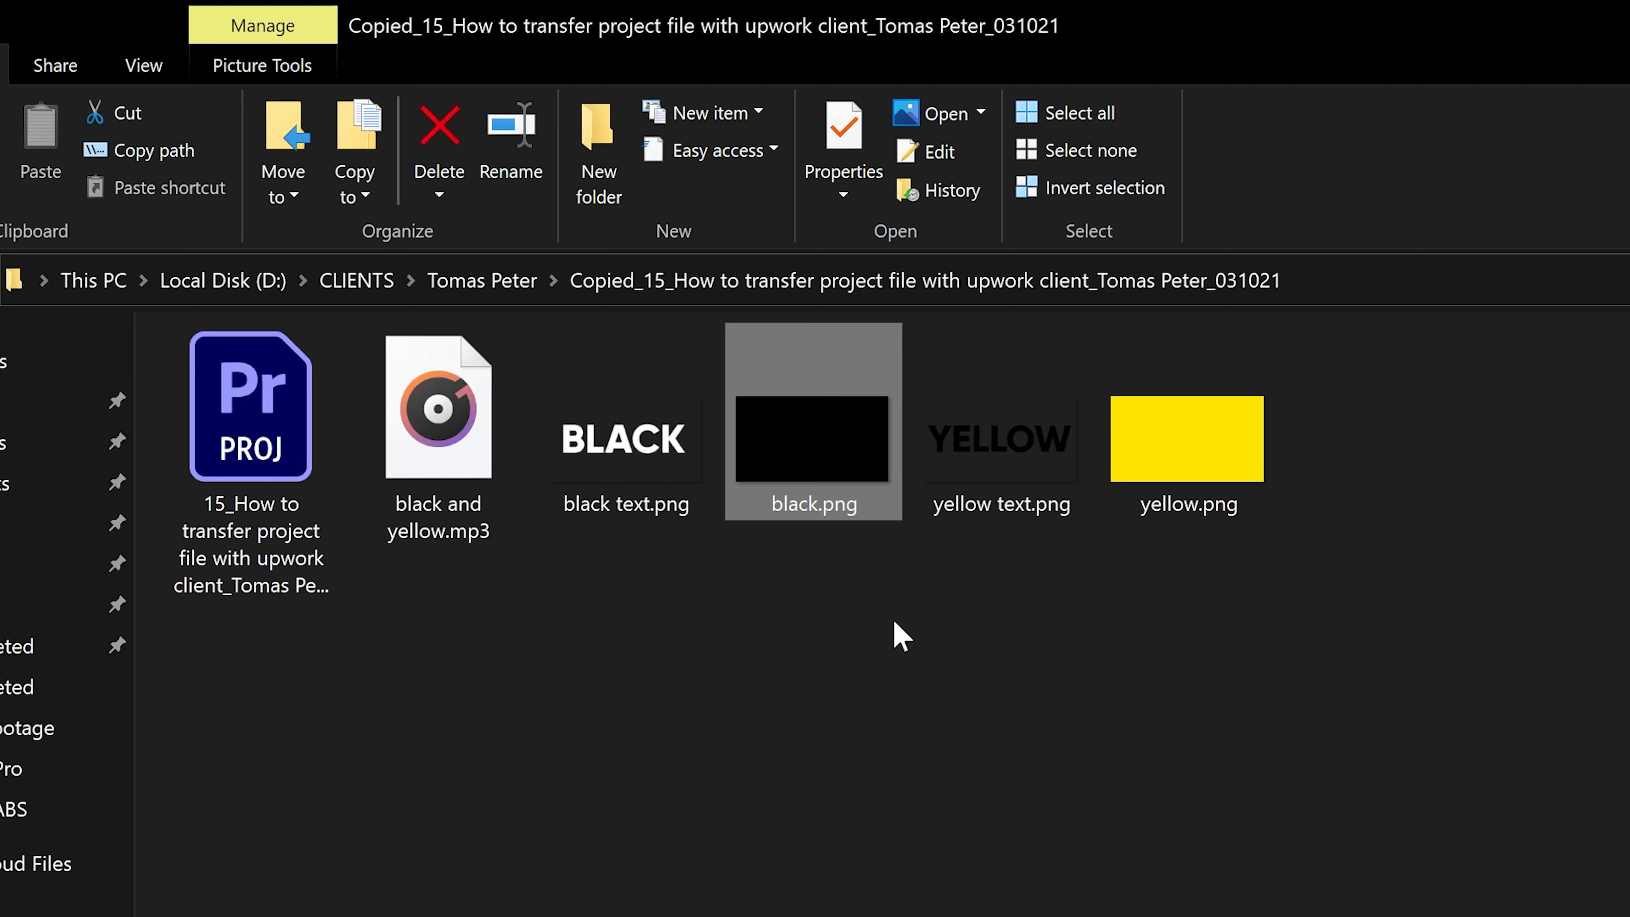
click(990, 481)
click(1222, 457)
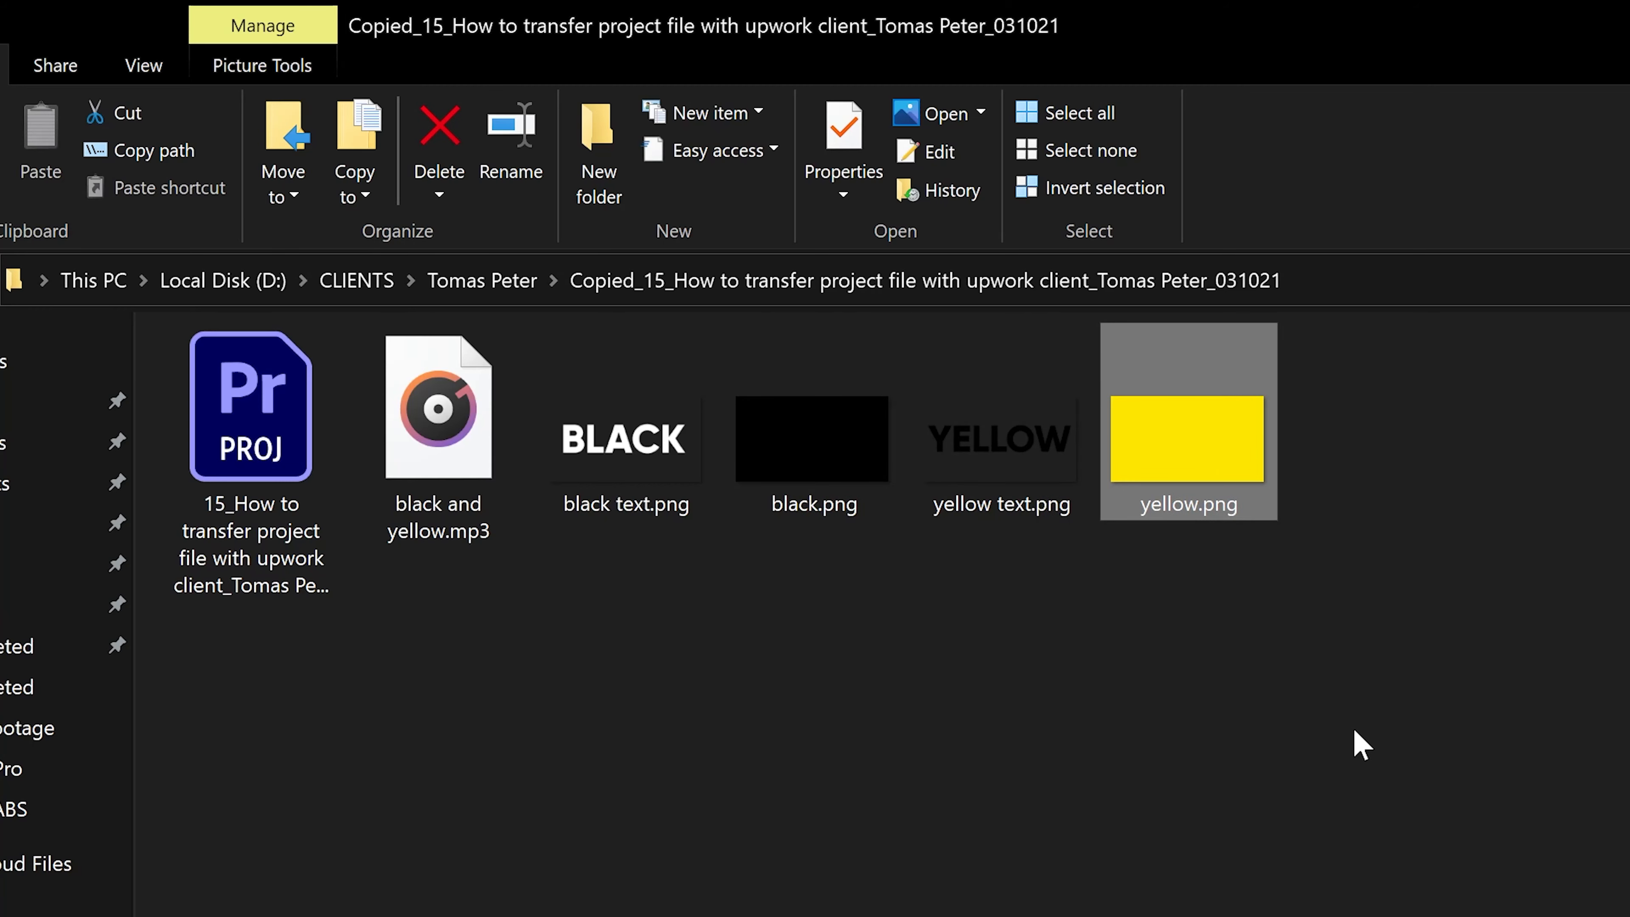
click(1180, 701)
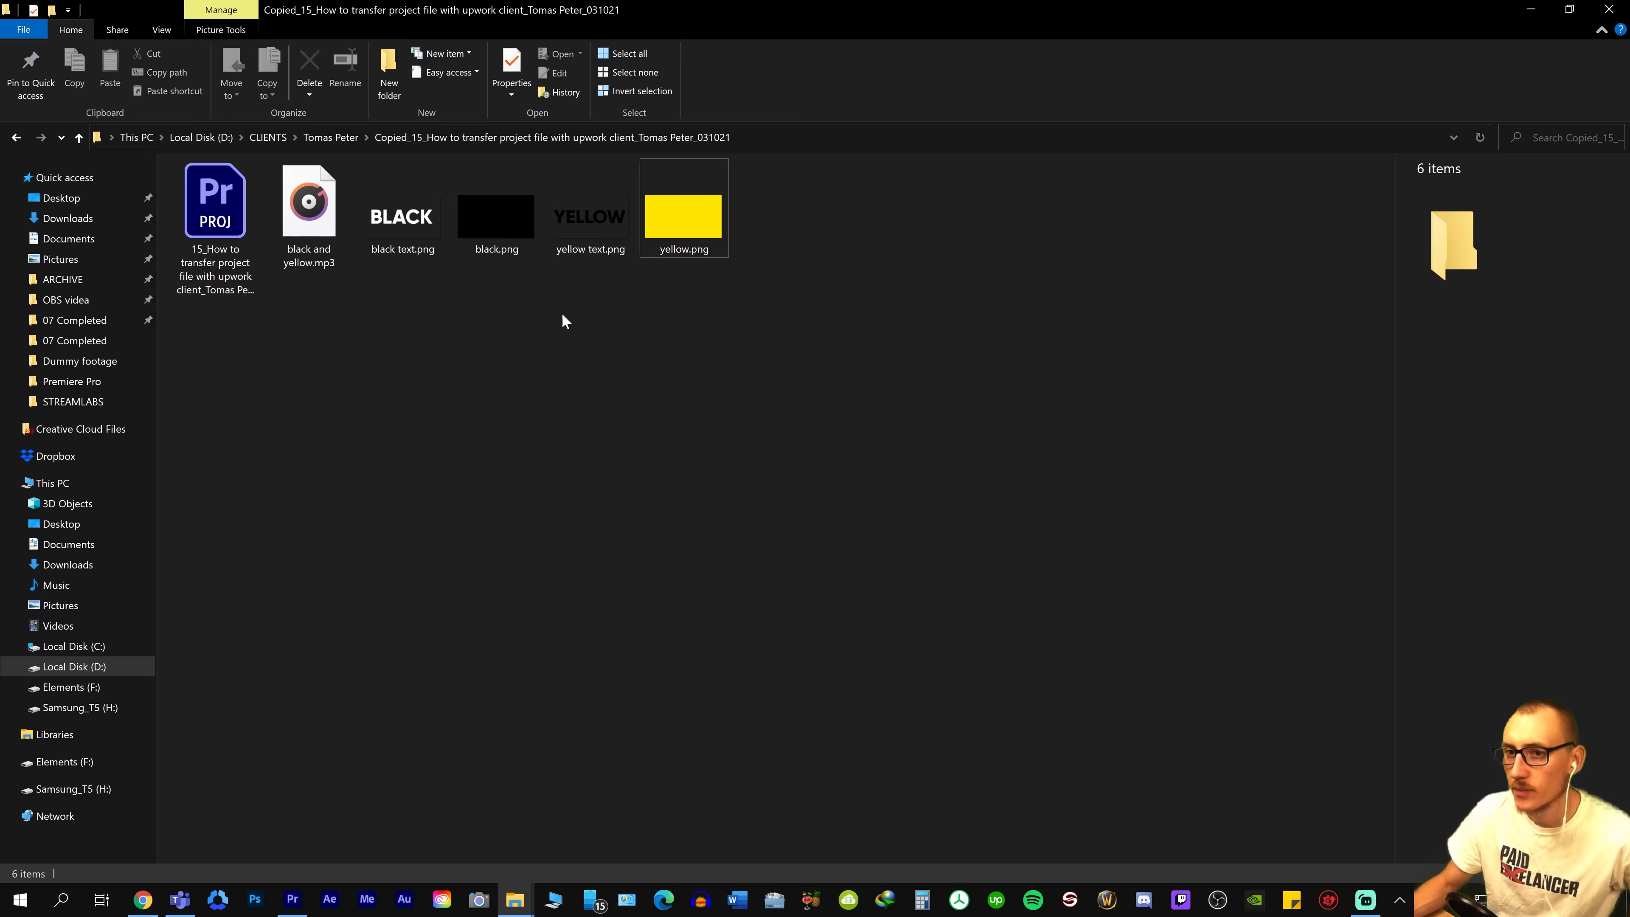
Compress the Copied_15 folder into a .zip archive of the same name with 7-Zip, inside the client's folder.
click(345, 138)
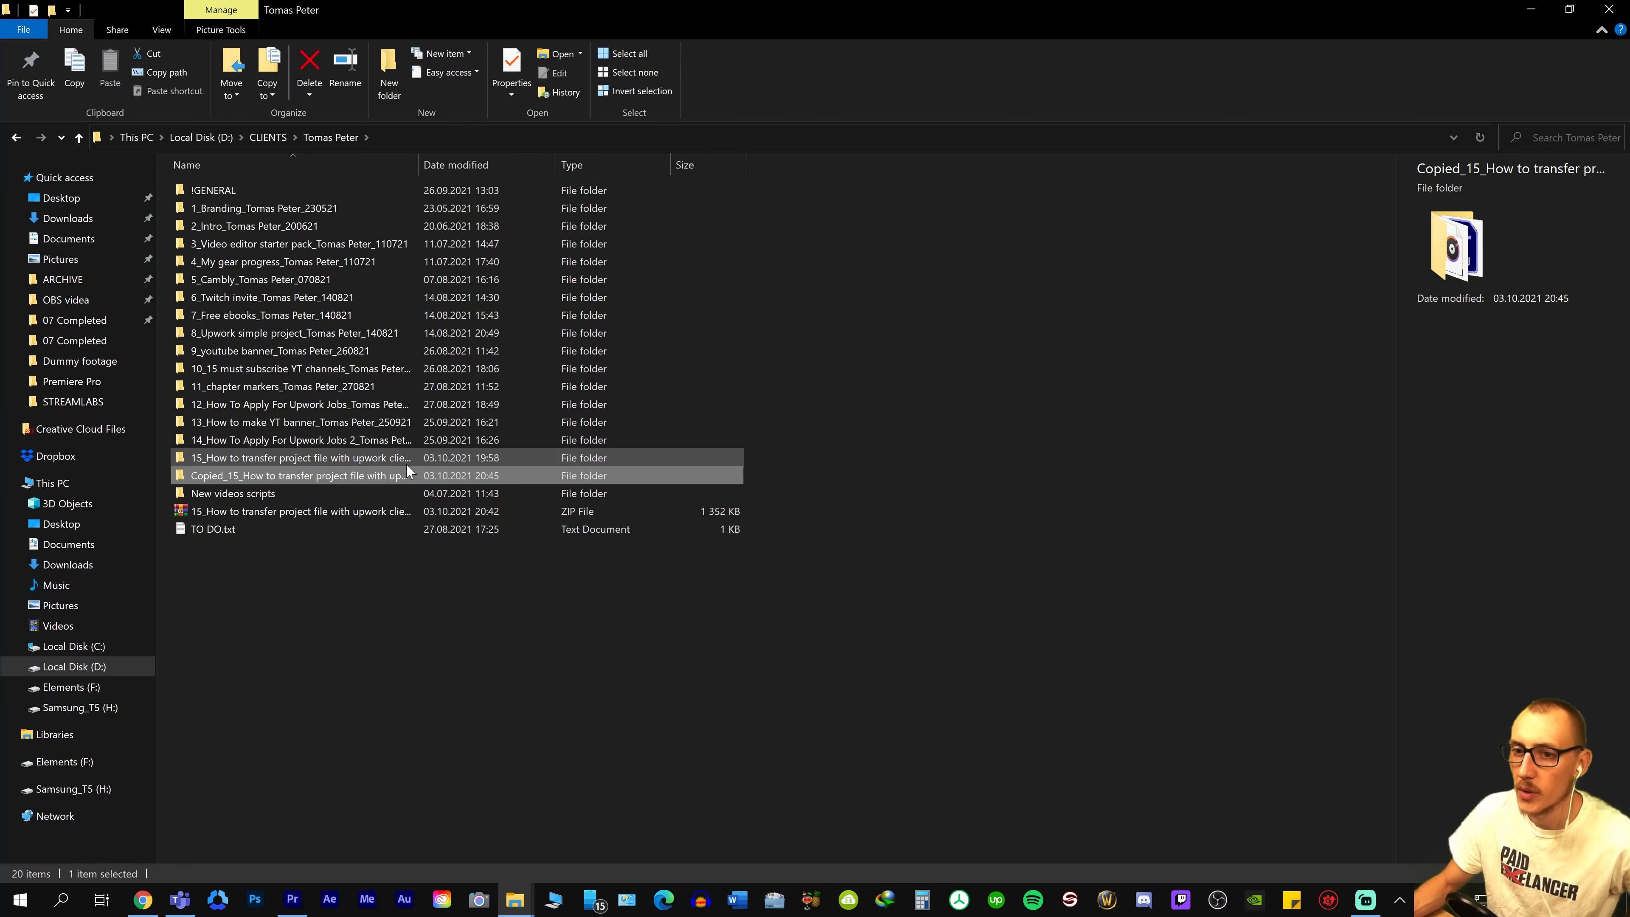
double_click(388, 474)
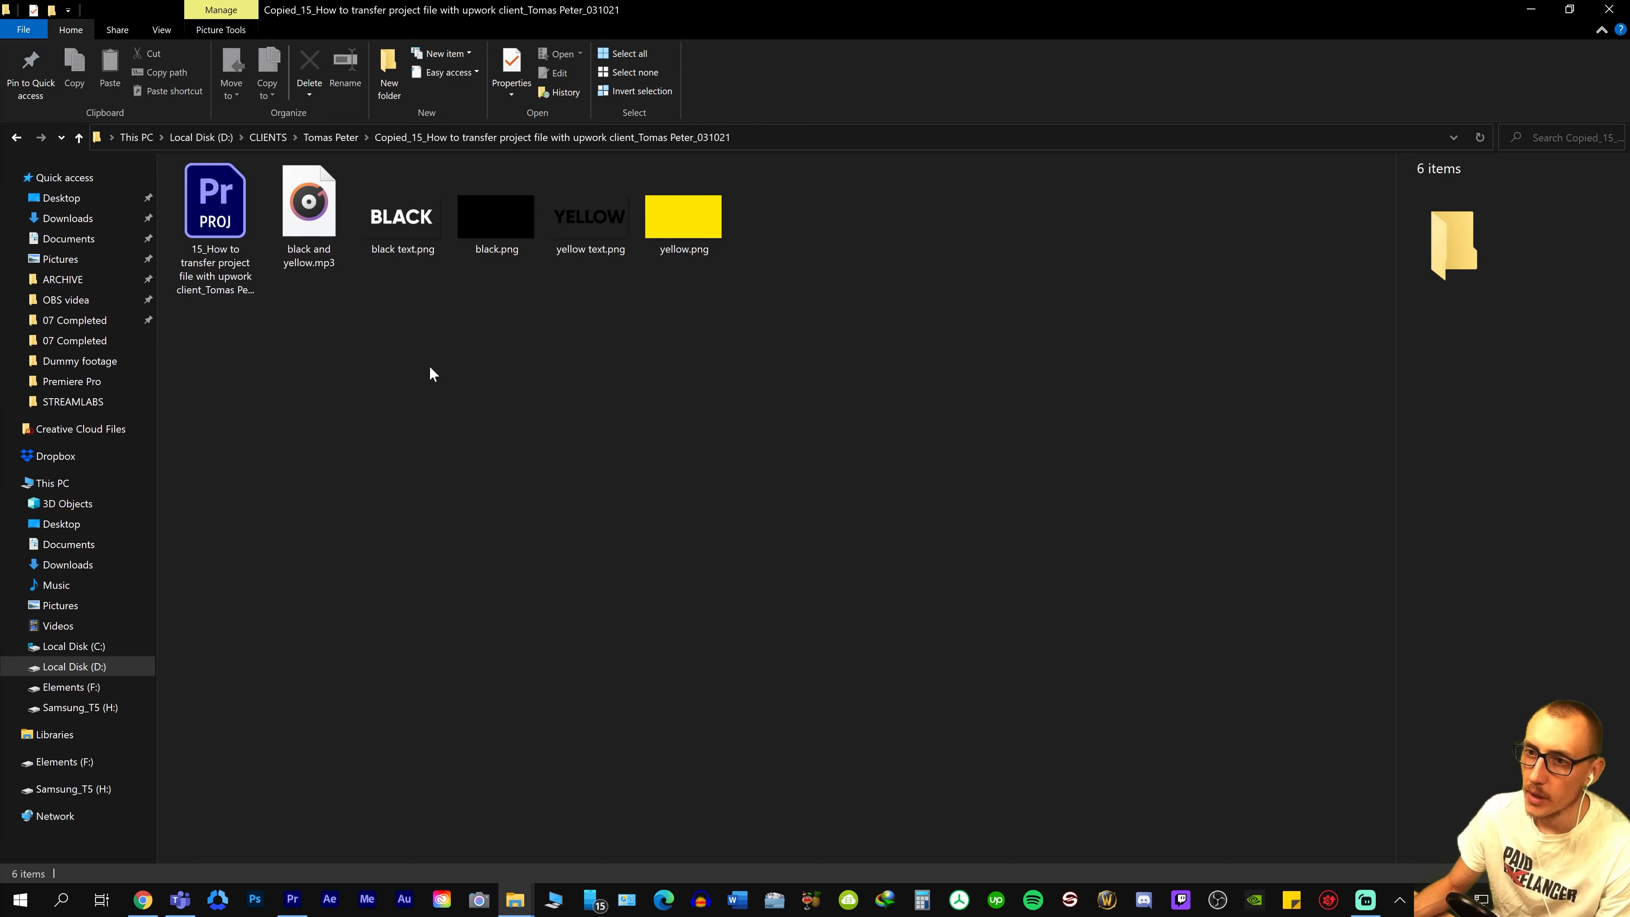
click(340, 140)
click(267, 475)
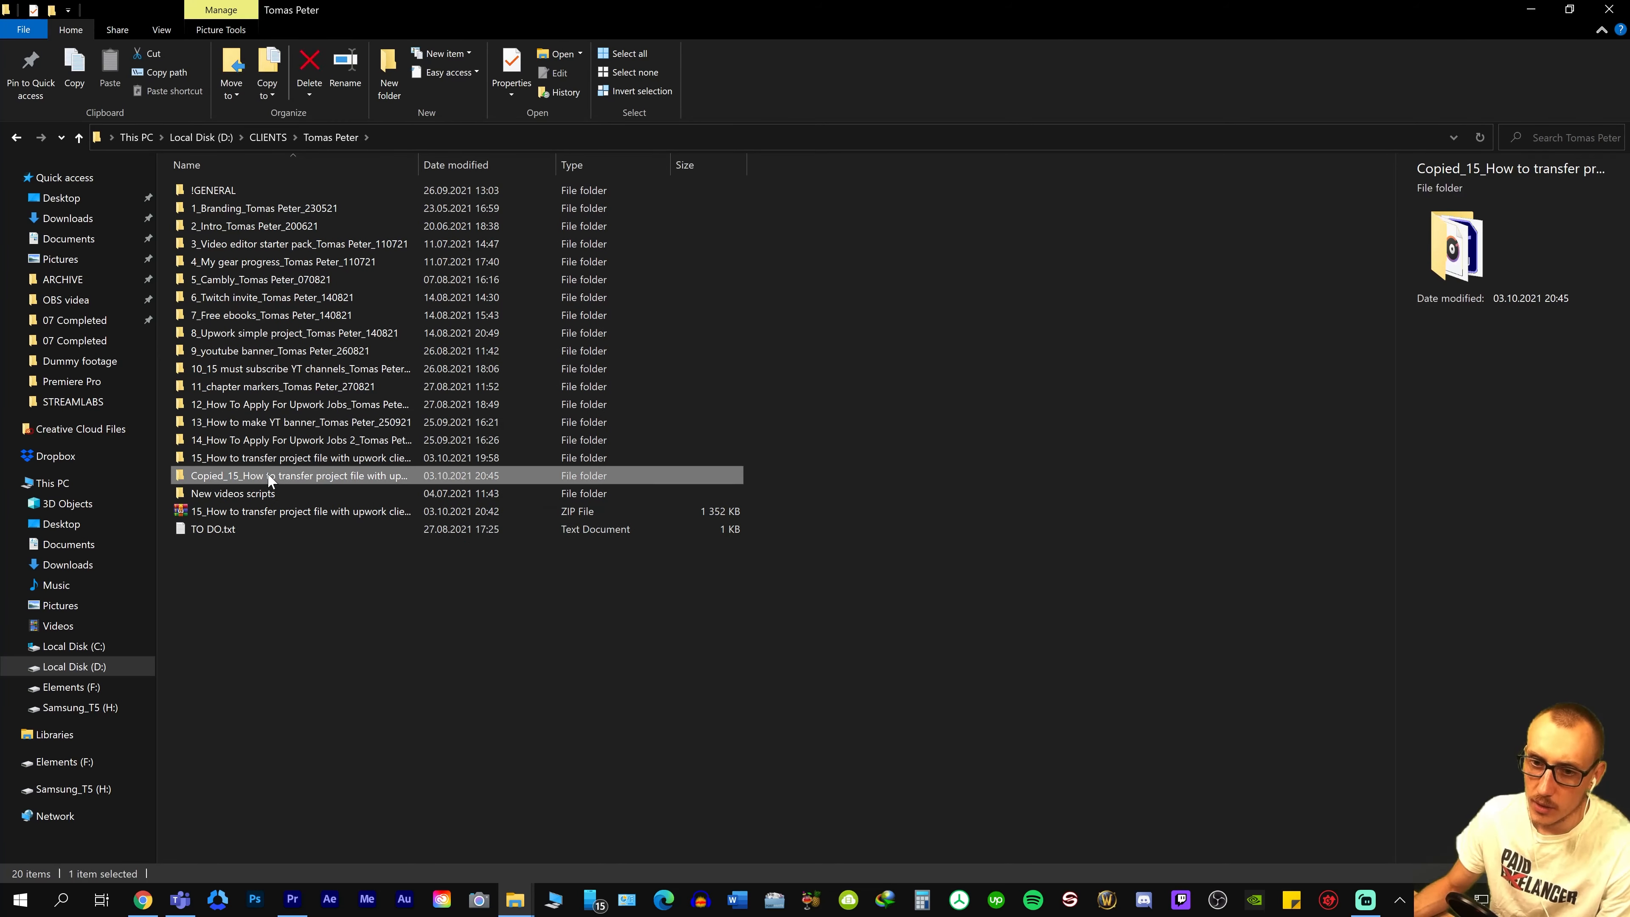
right_click(267, 476)
mouse_move(393, 580)
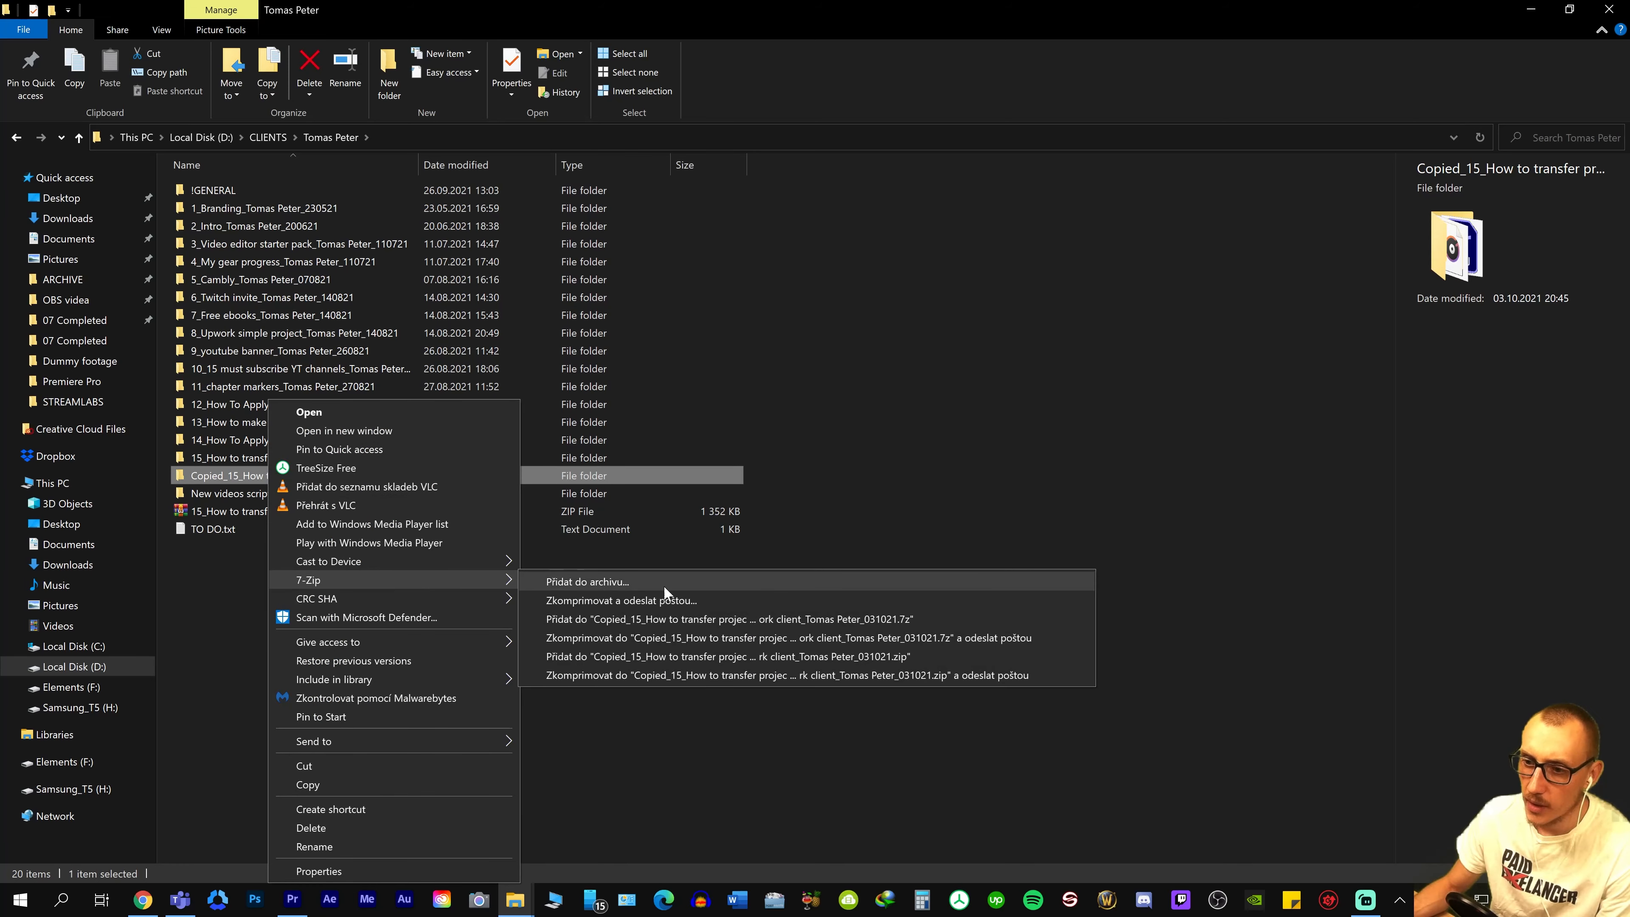
click(675, 654)
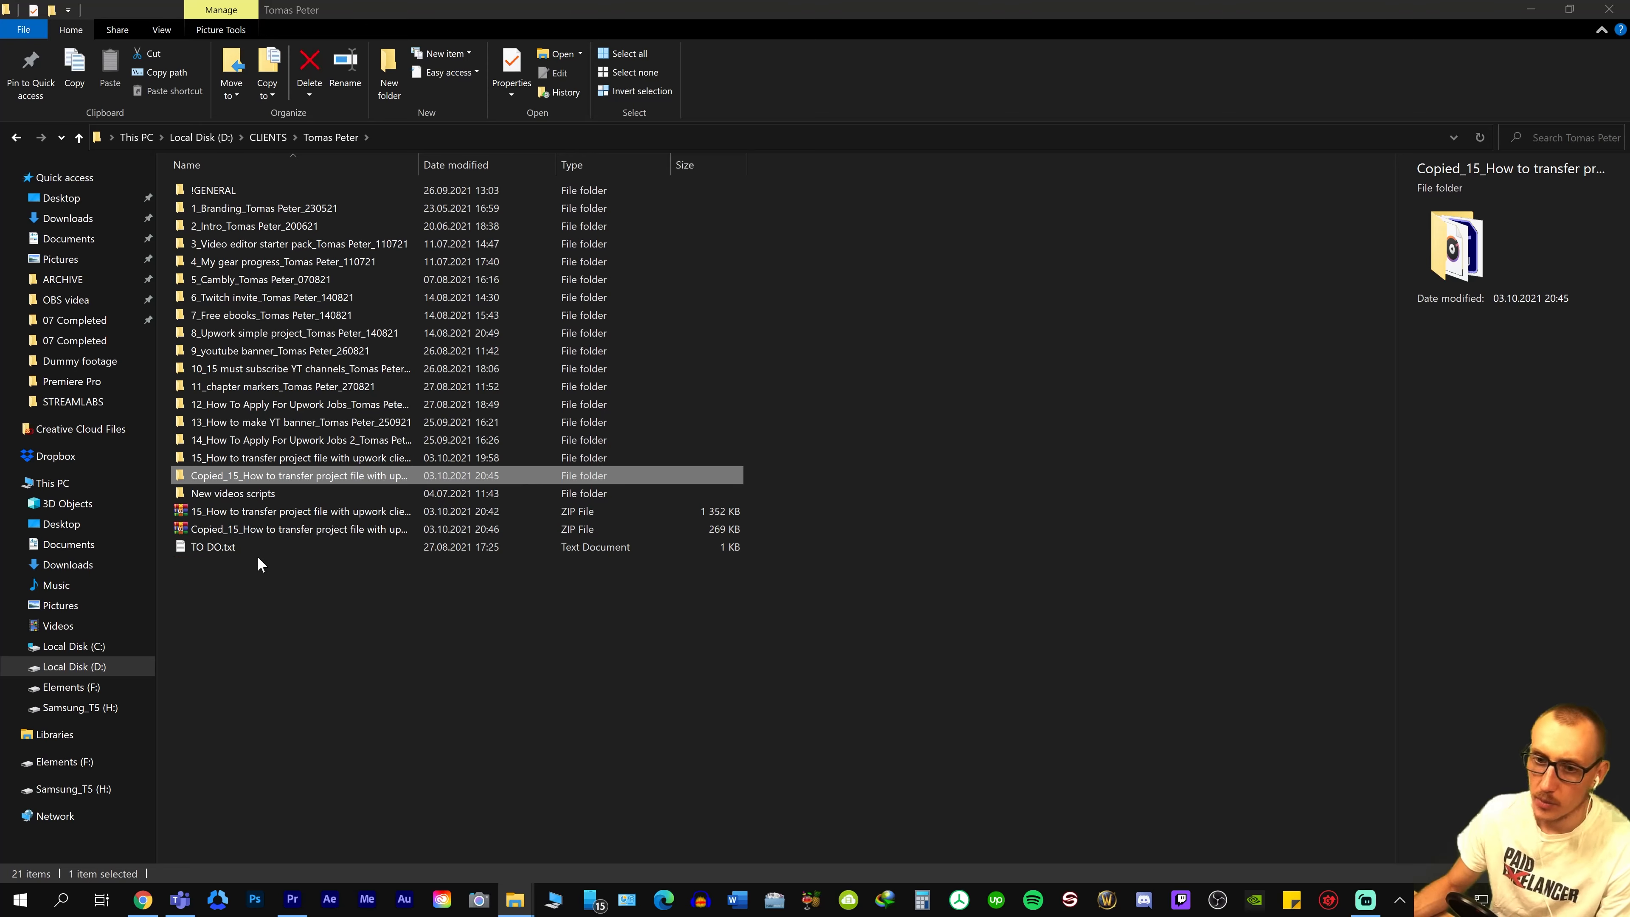
Upload the Copied_15 zip archive to the Dropbox folder "How to transfer files with upwork client" and clear the file selection.
click(271, 530)
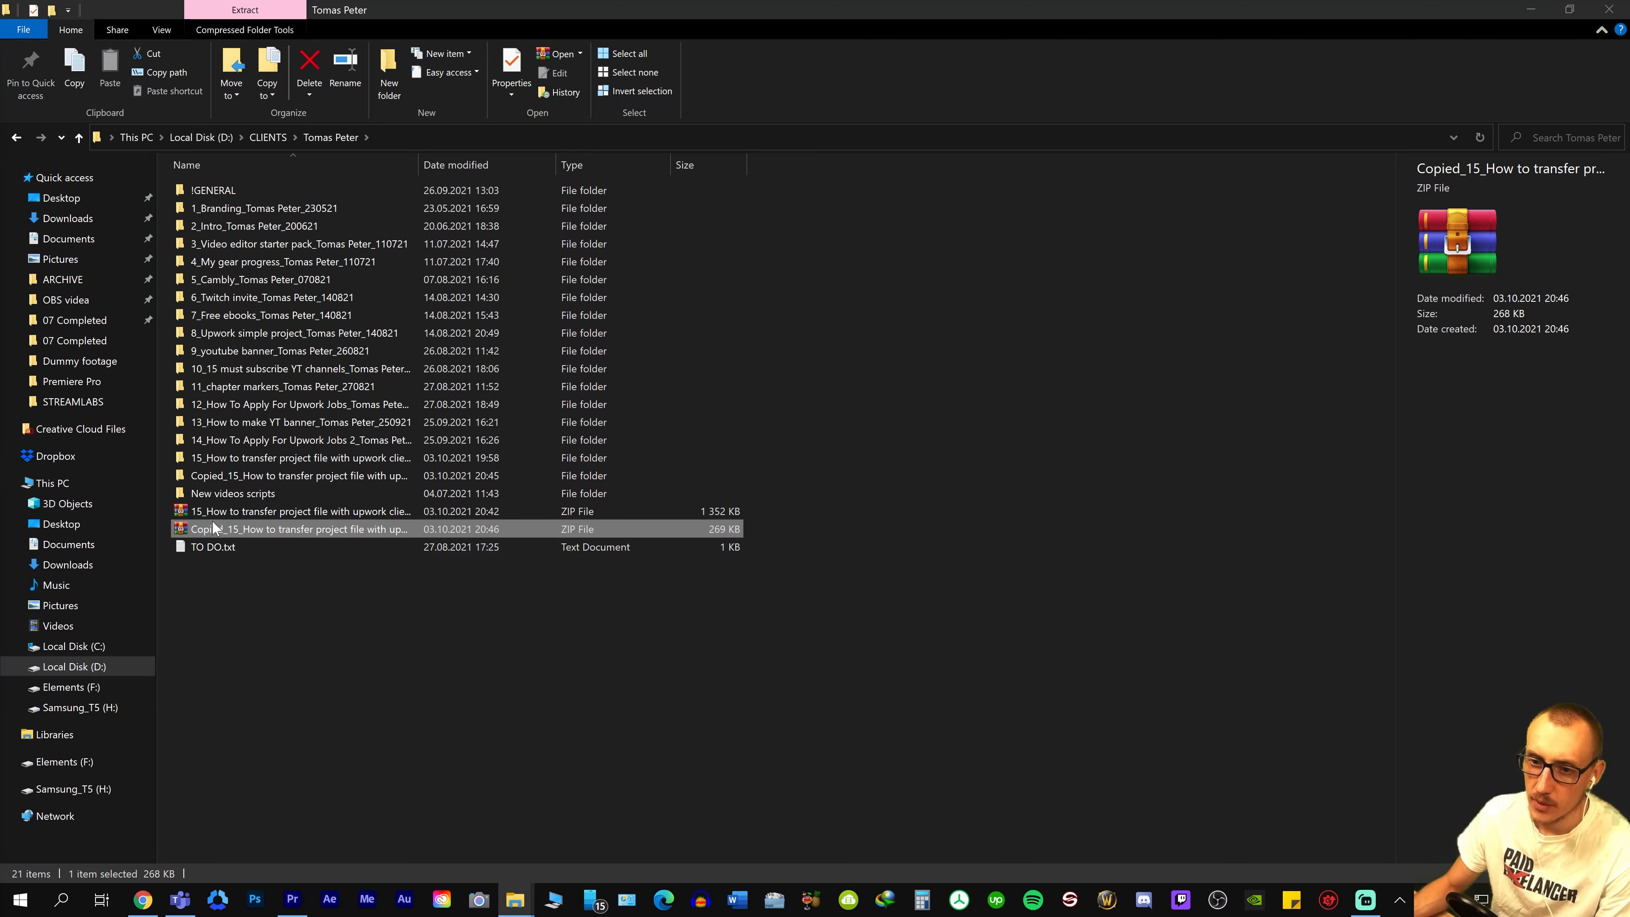
drag(199, 531, 626, 565)
key(alt+Tab)
key(alt+Tab)
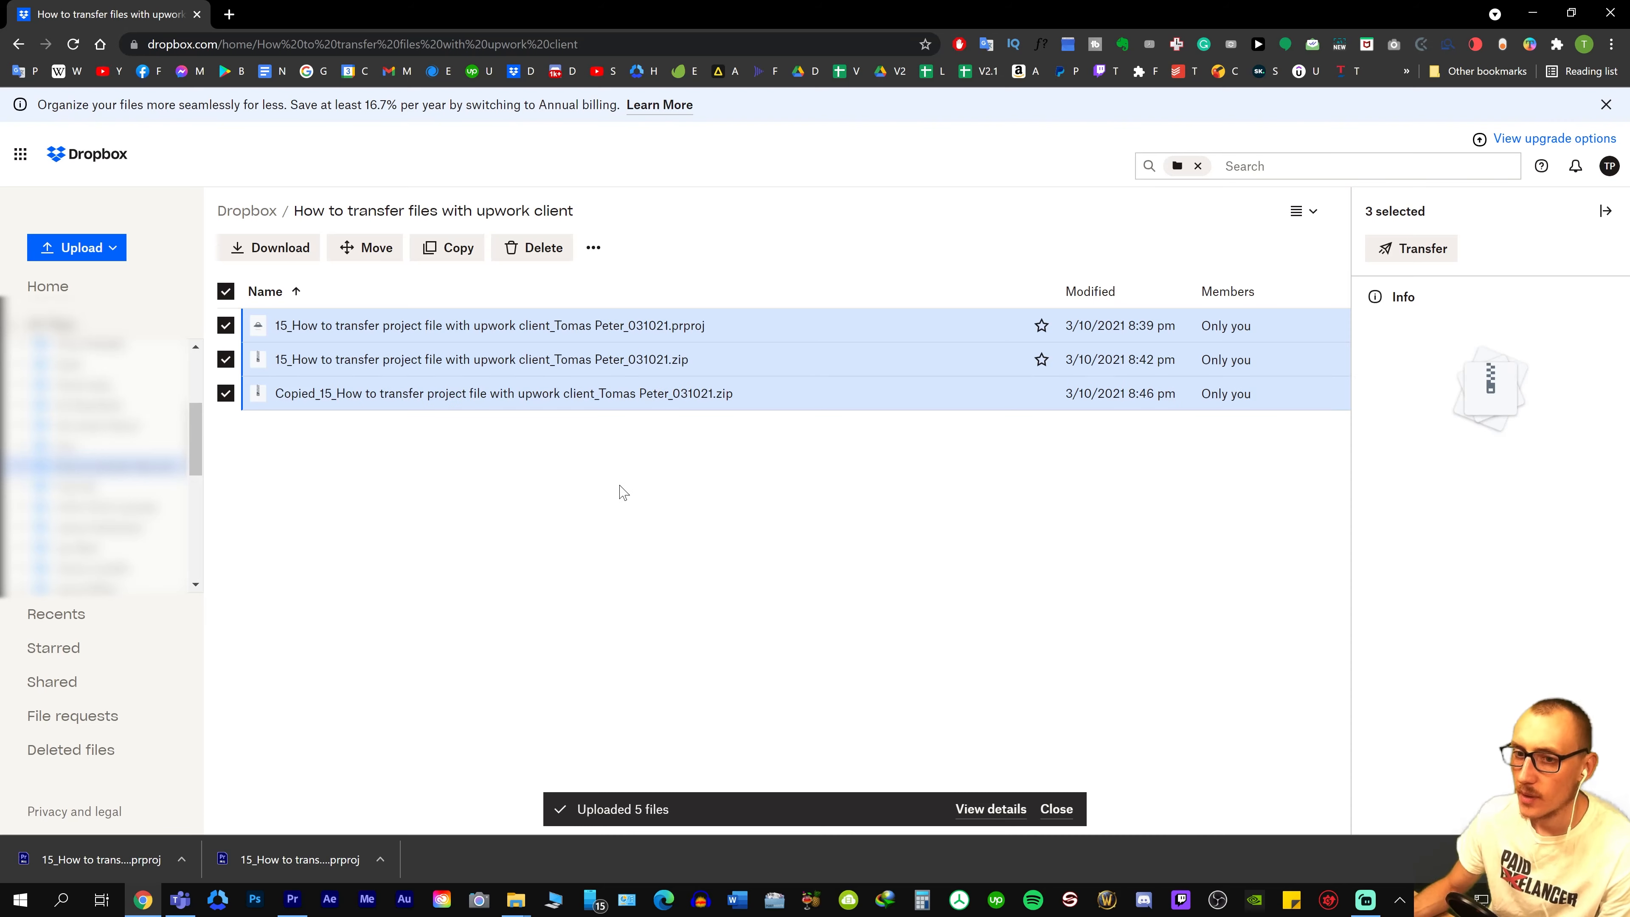
click(699, 495)
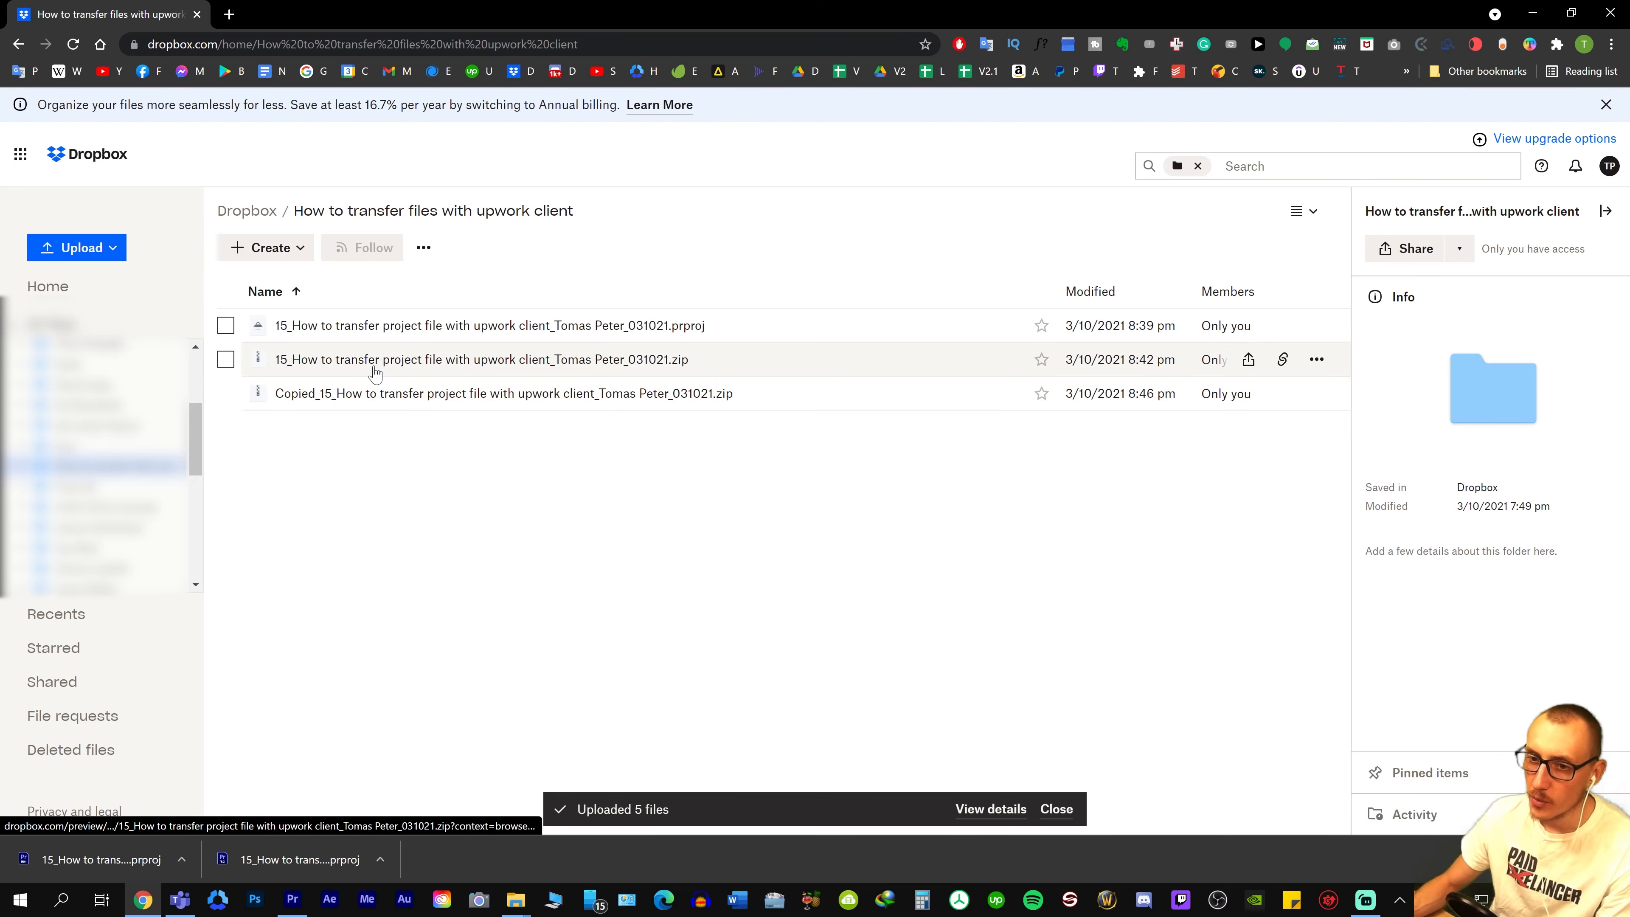
Select the full project folder's zip in Dropbox and review the numbered subfolders of project folder 15 in File Explorer.
click(321, 338)
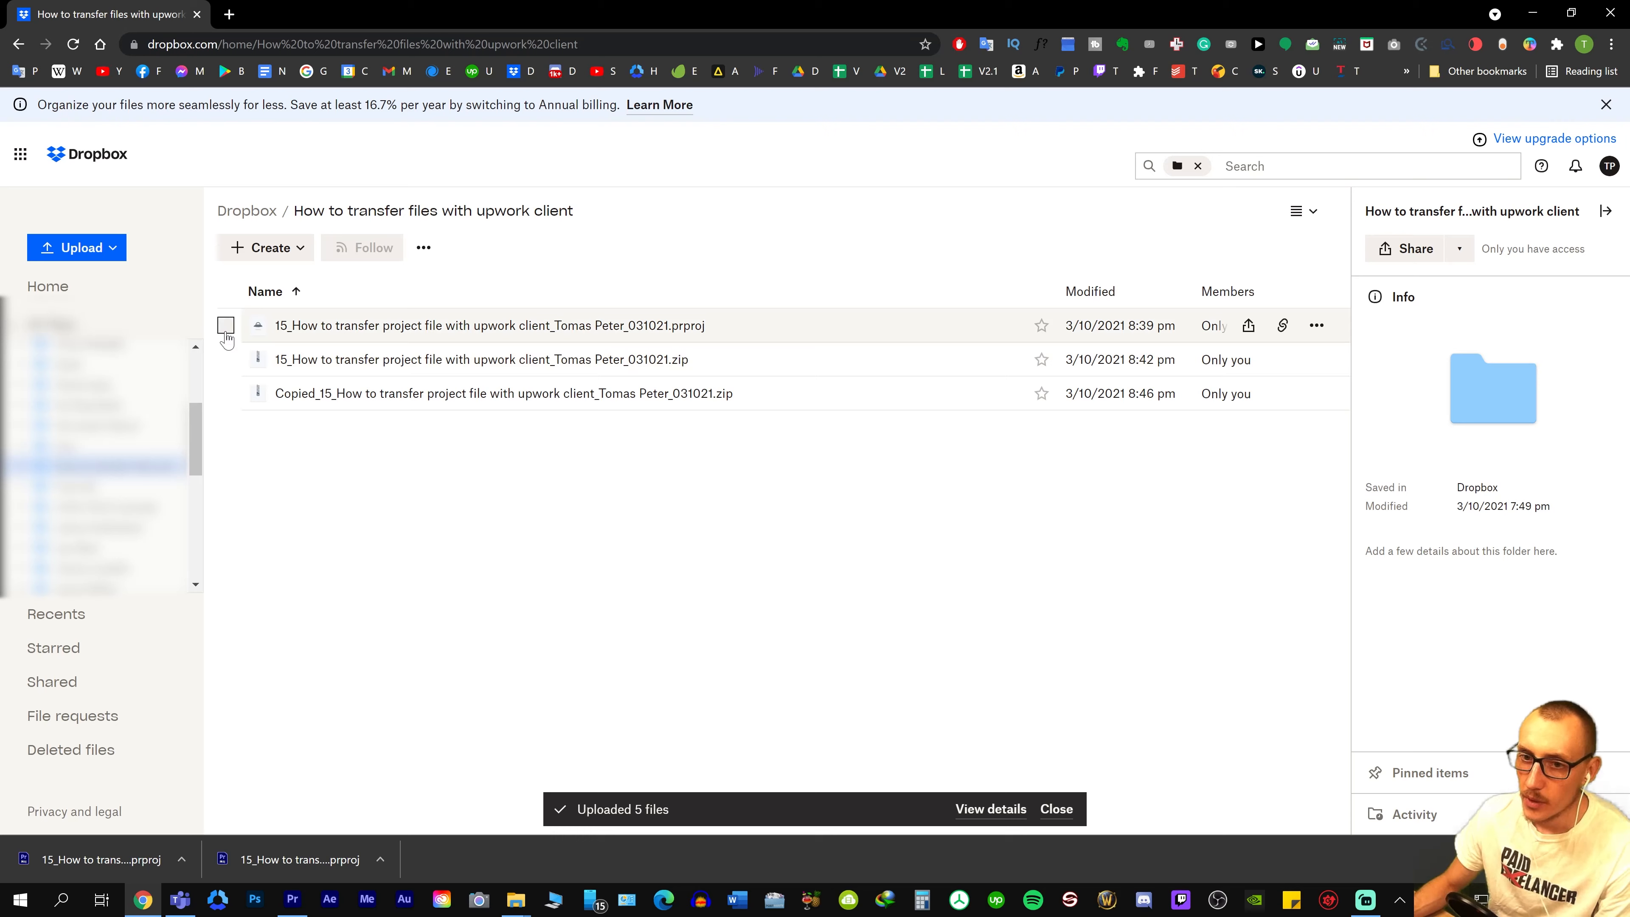
click(225, 359)
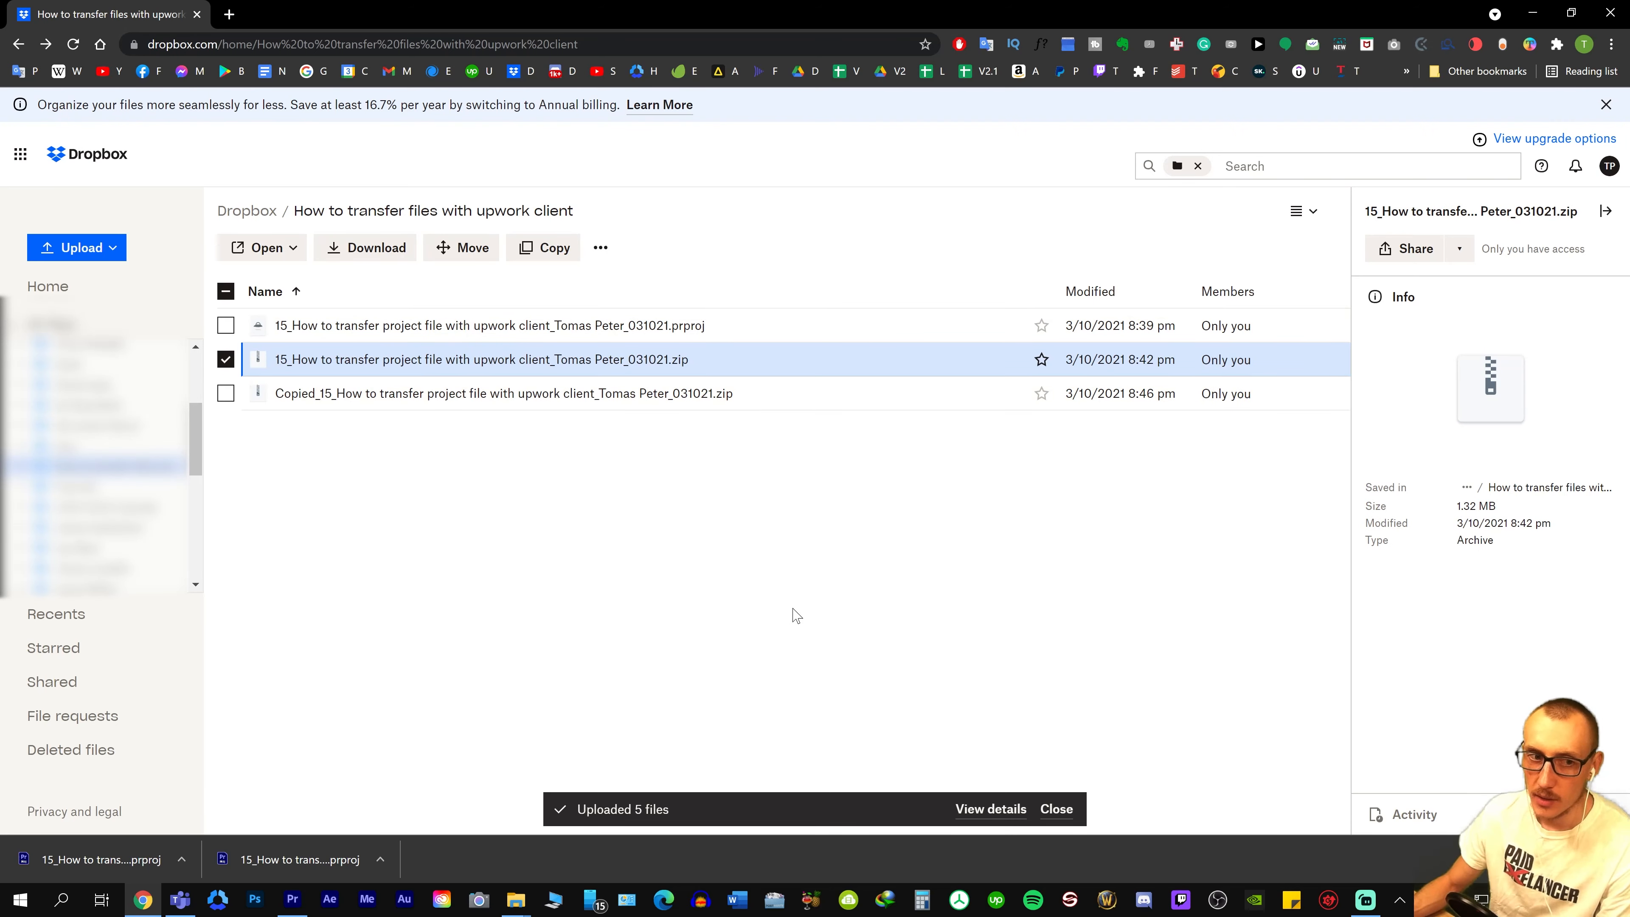
mouse_move(500, 906)
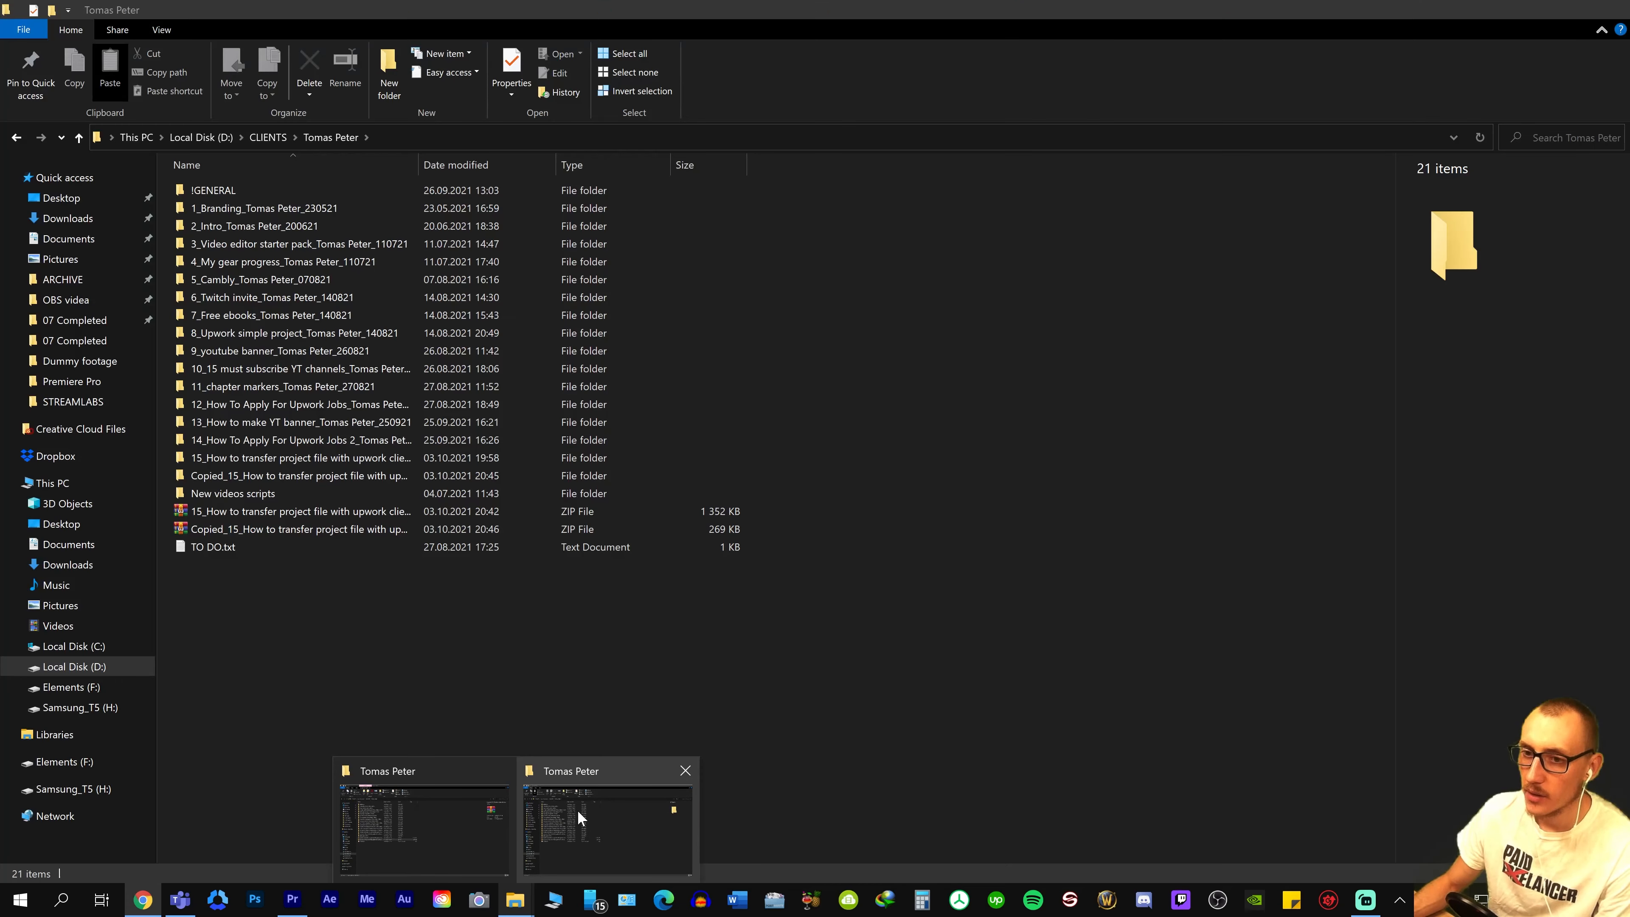
click(551, 843)
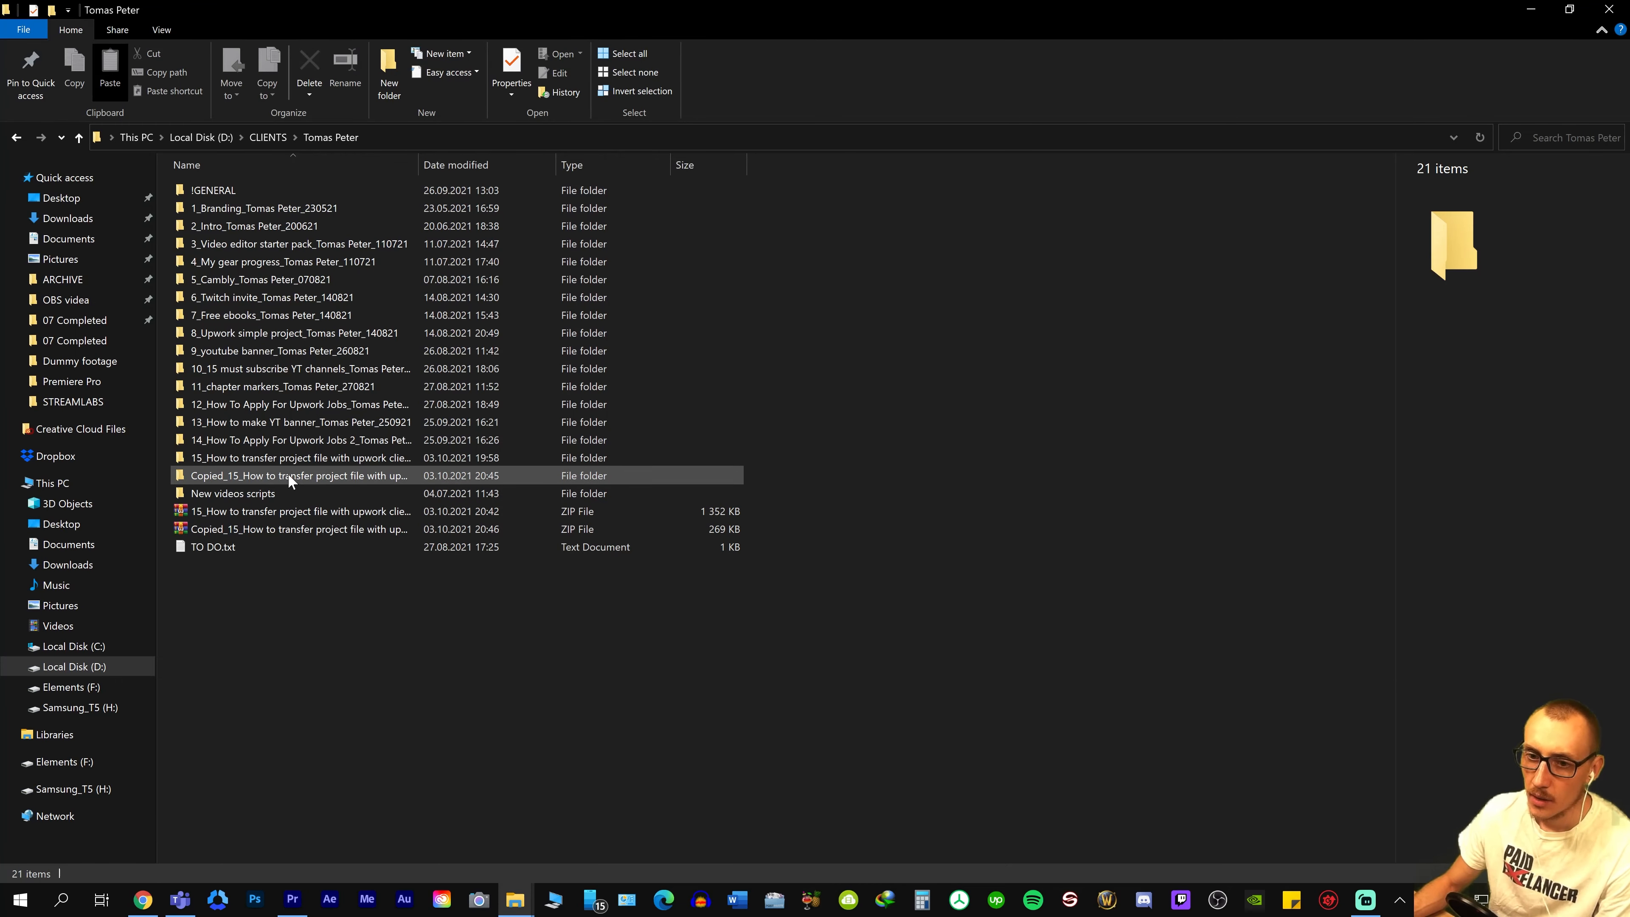
double_click(306, 459)
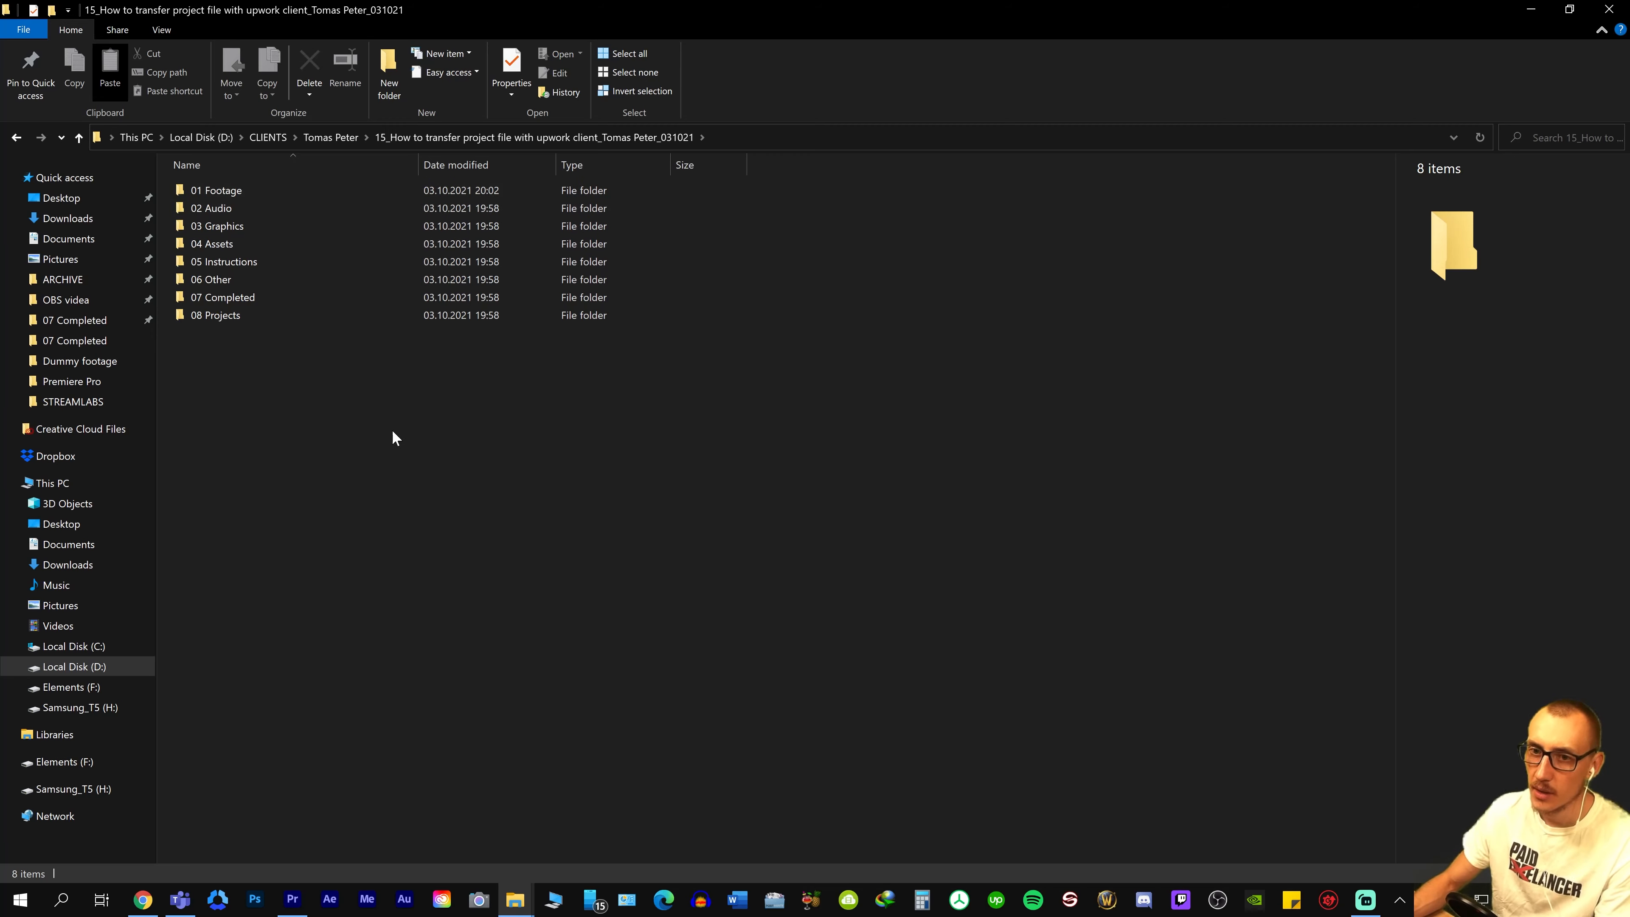
key(alt+Up)
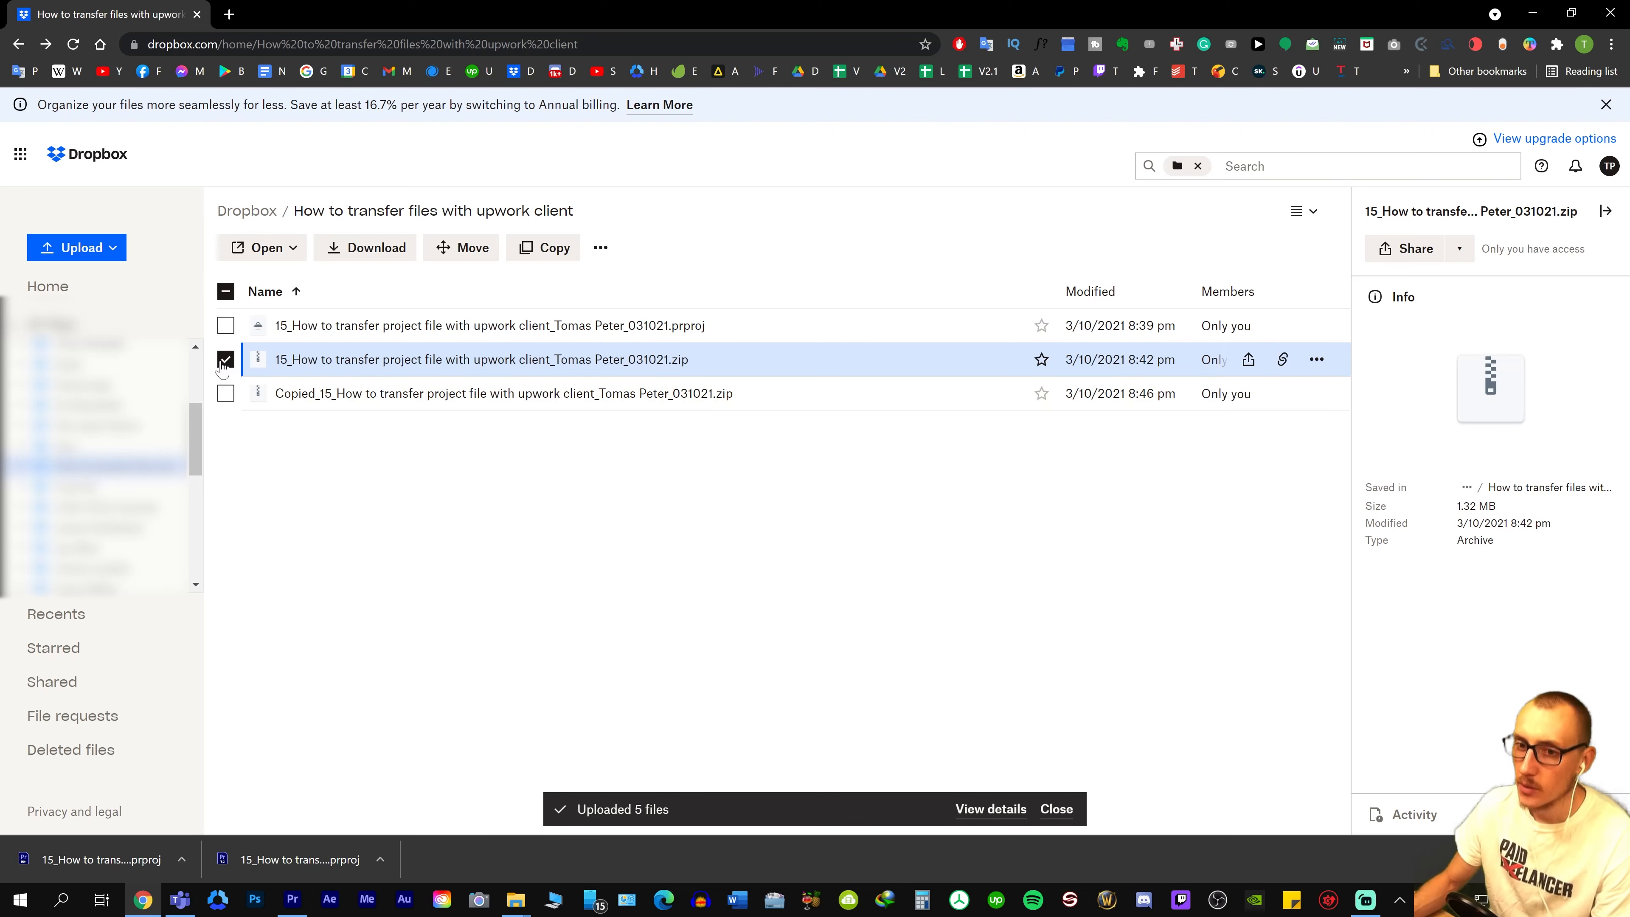
Select the Copied_15 zip in Dropbox, switch to Premiere Pro, and review the Project Manager settings without collecting files.
click(256, 393)
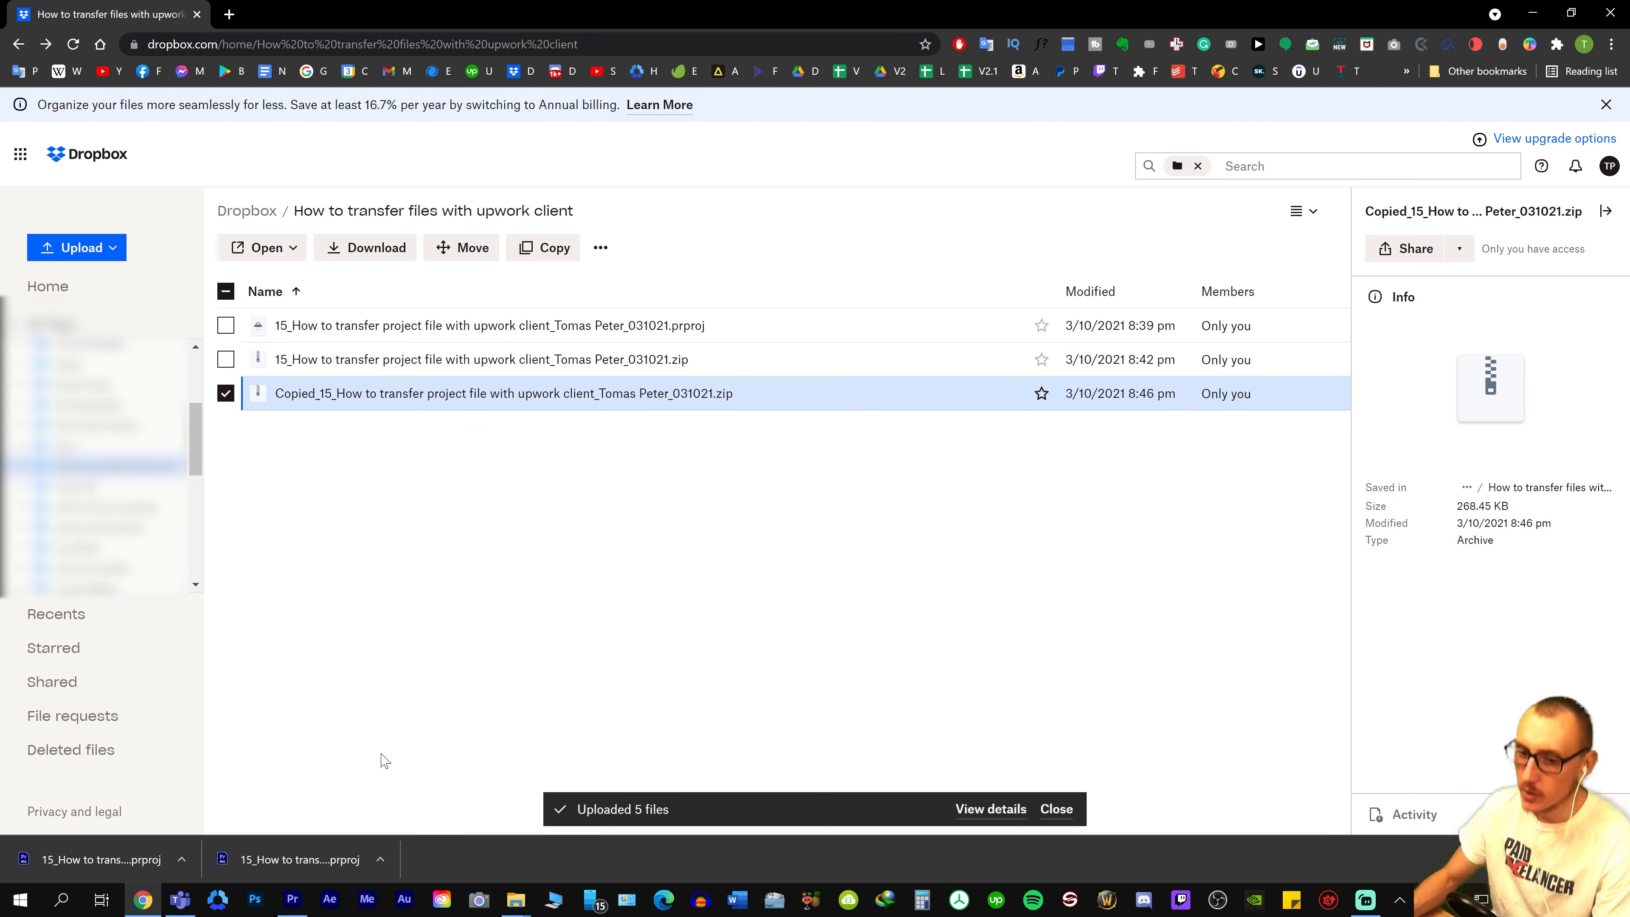
click(292, 899)
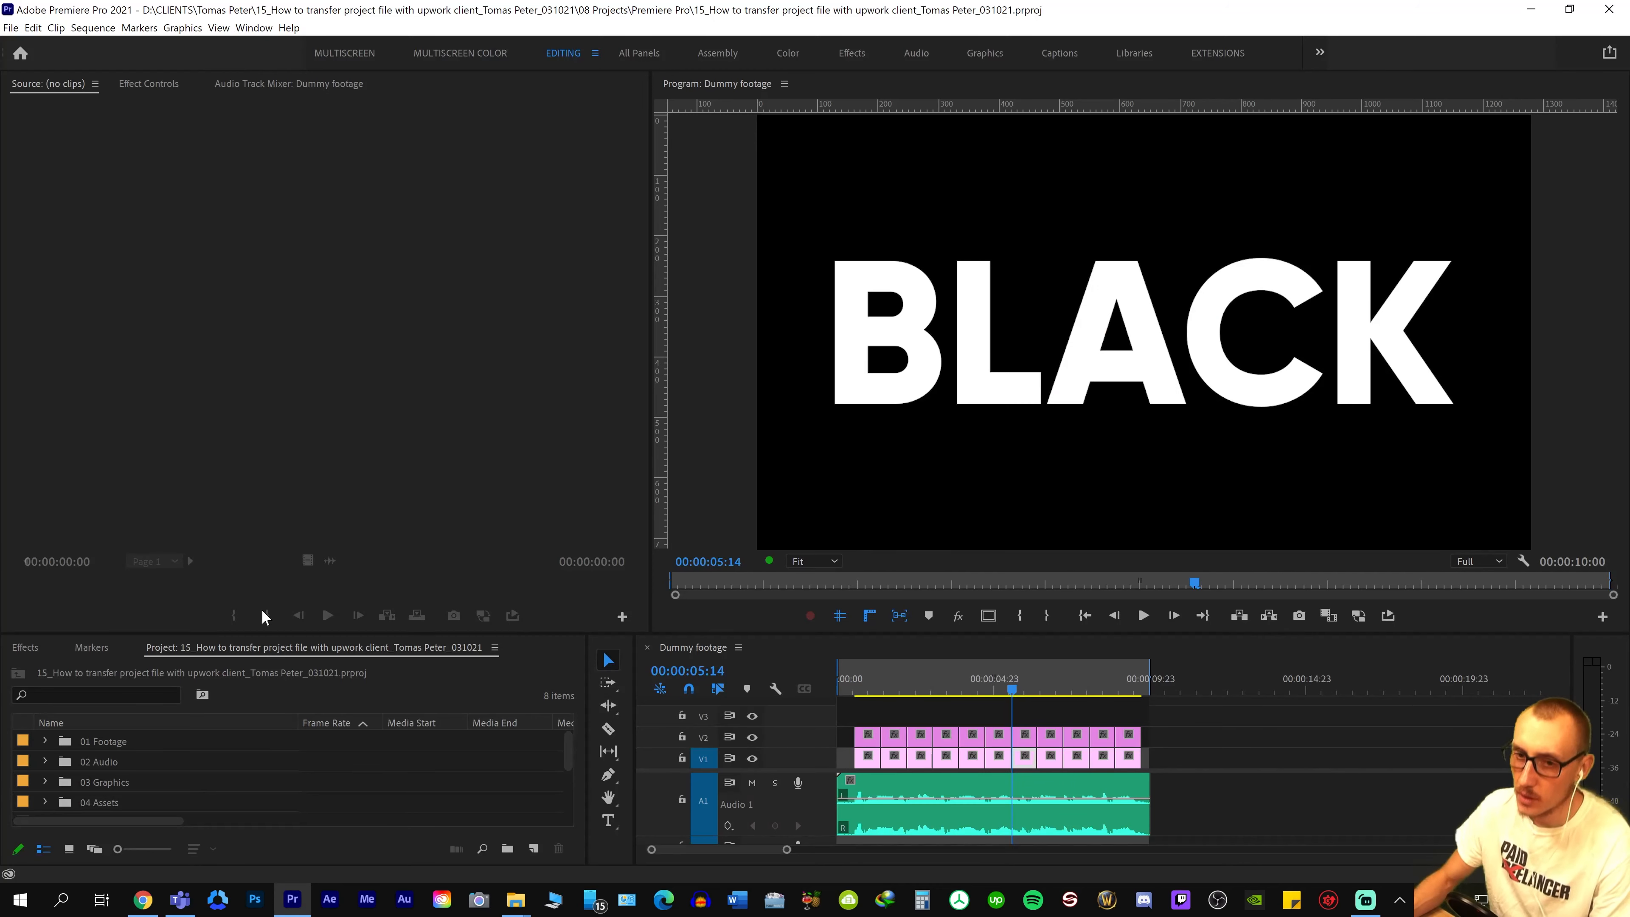
click(10, 28)
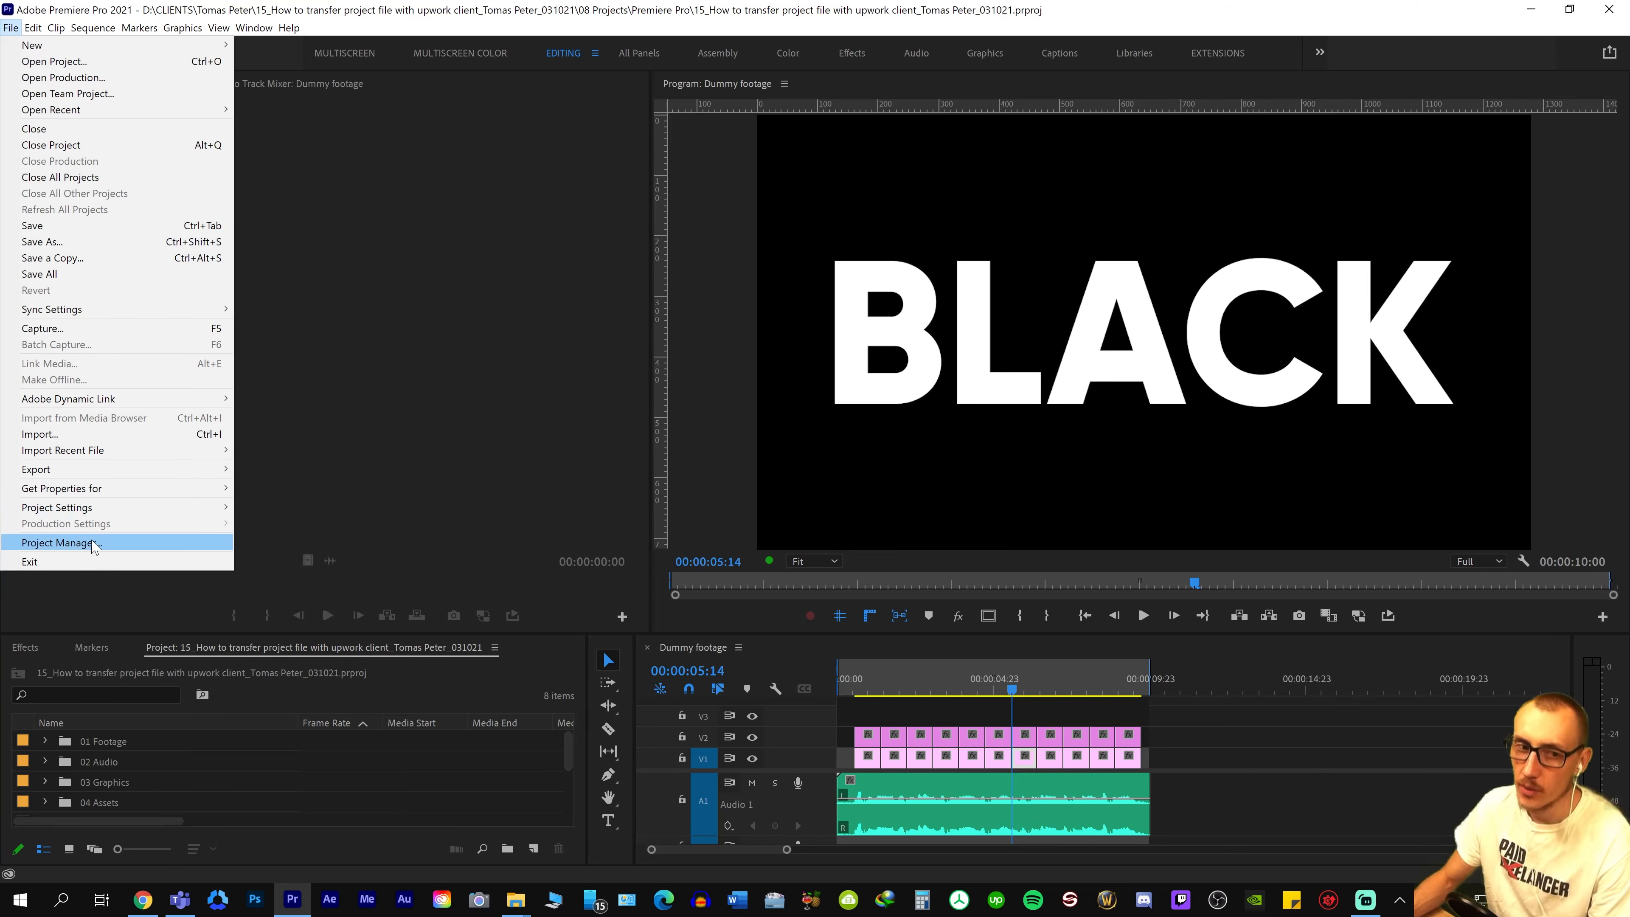
click(106, 543)
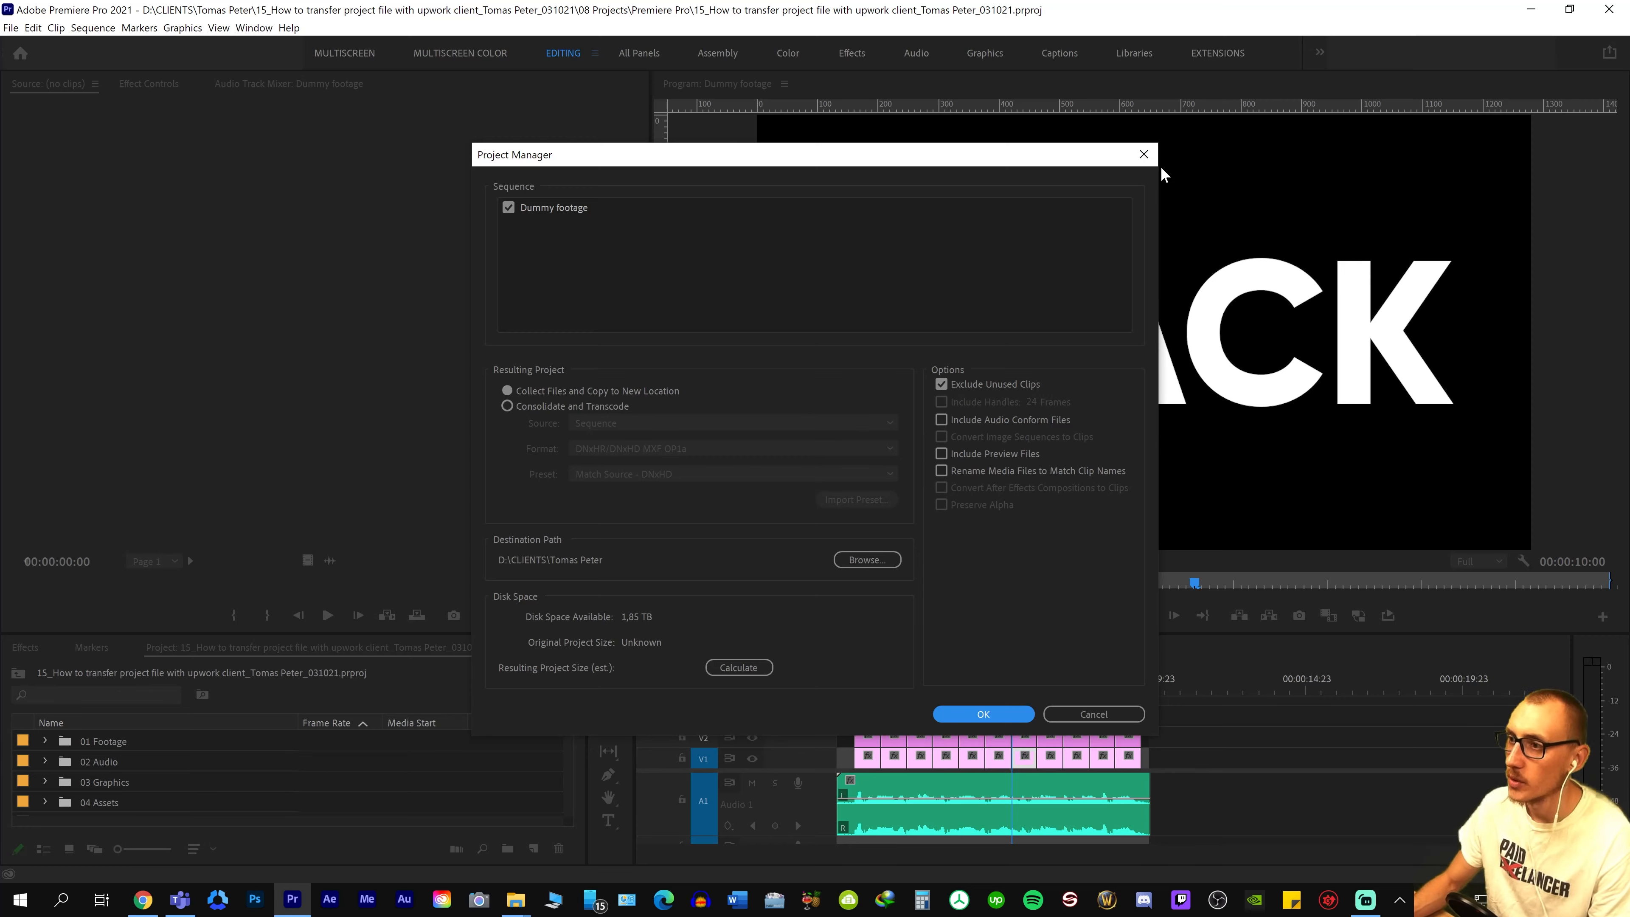
click(1144, 154)
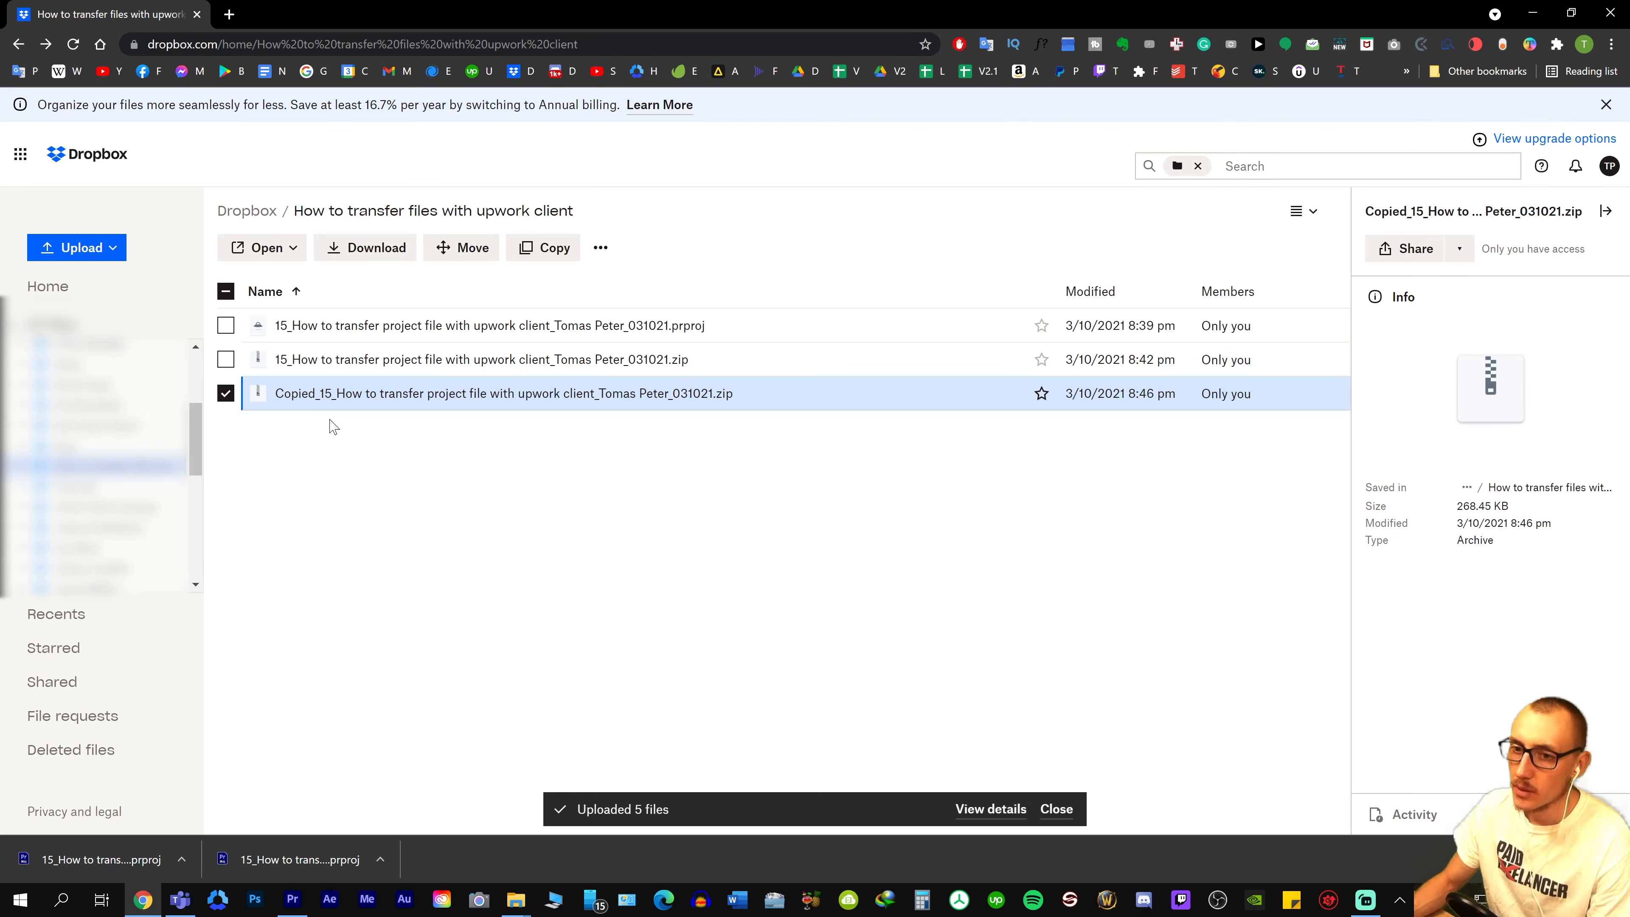
Switch to File Explorer, open the Copied_15 folder, and look over its collected project and media files.
click(516, 900)
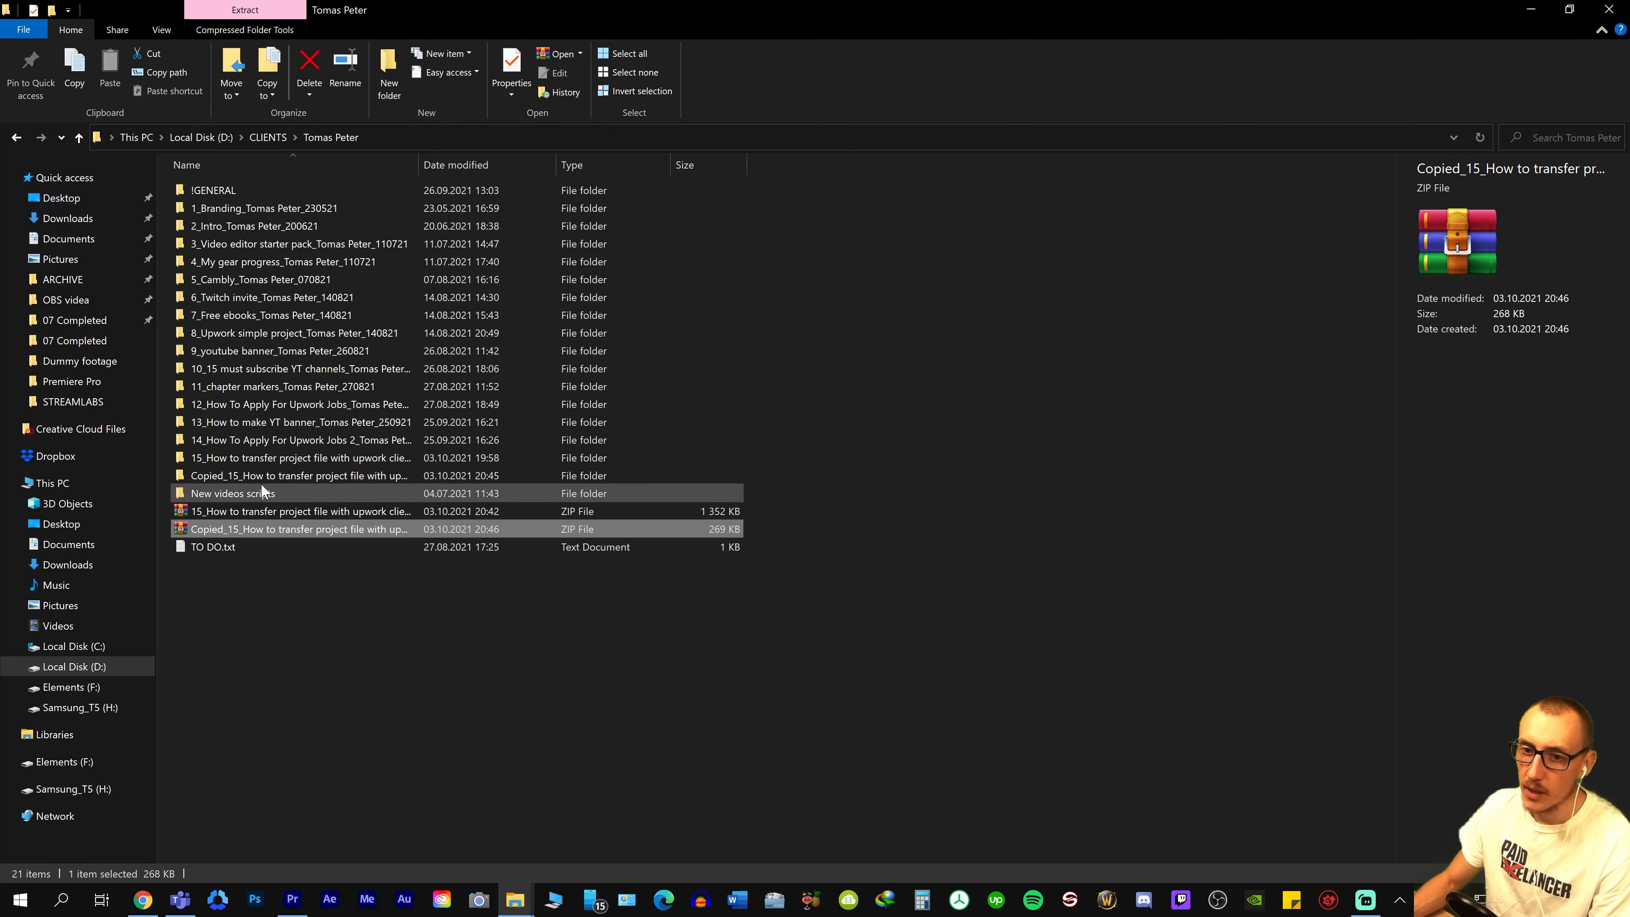
double_click(262, 475)
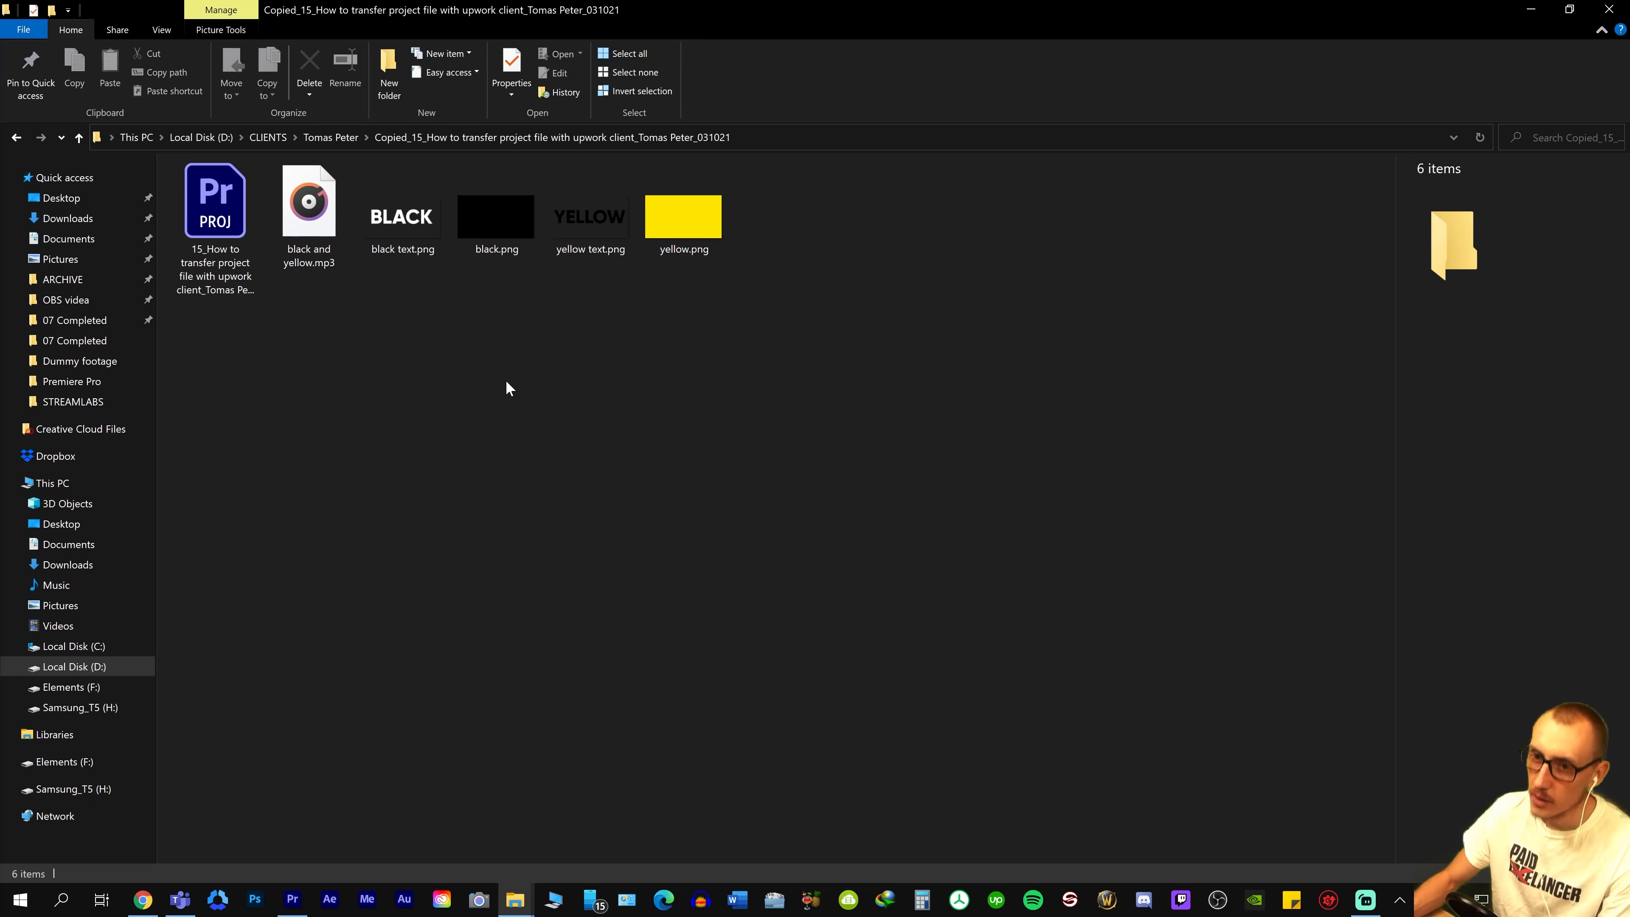
right_click(471, 351)
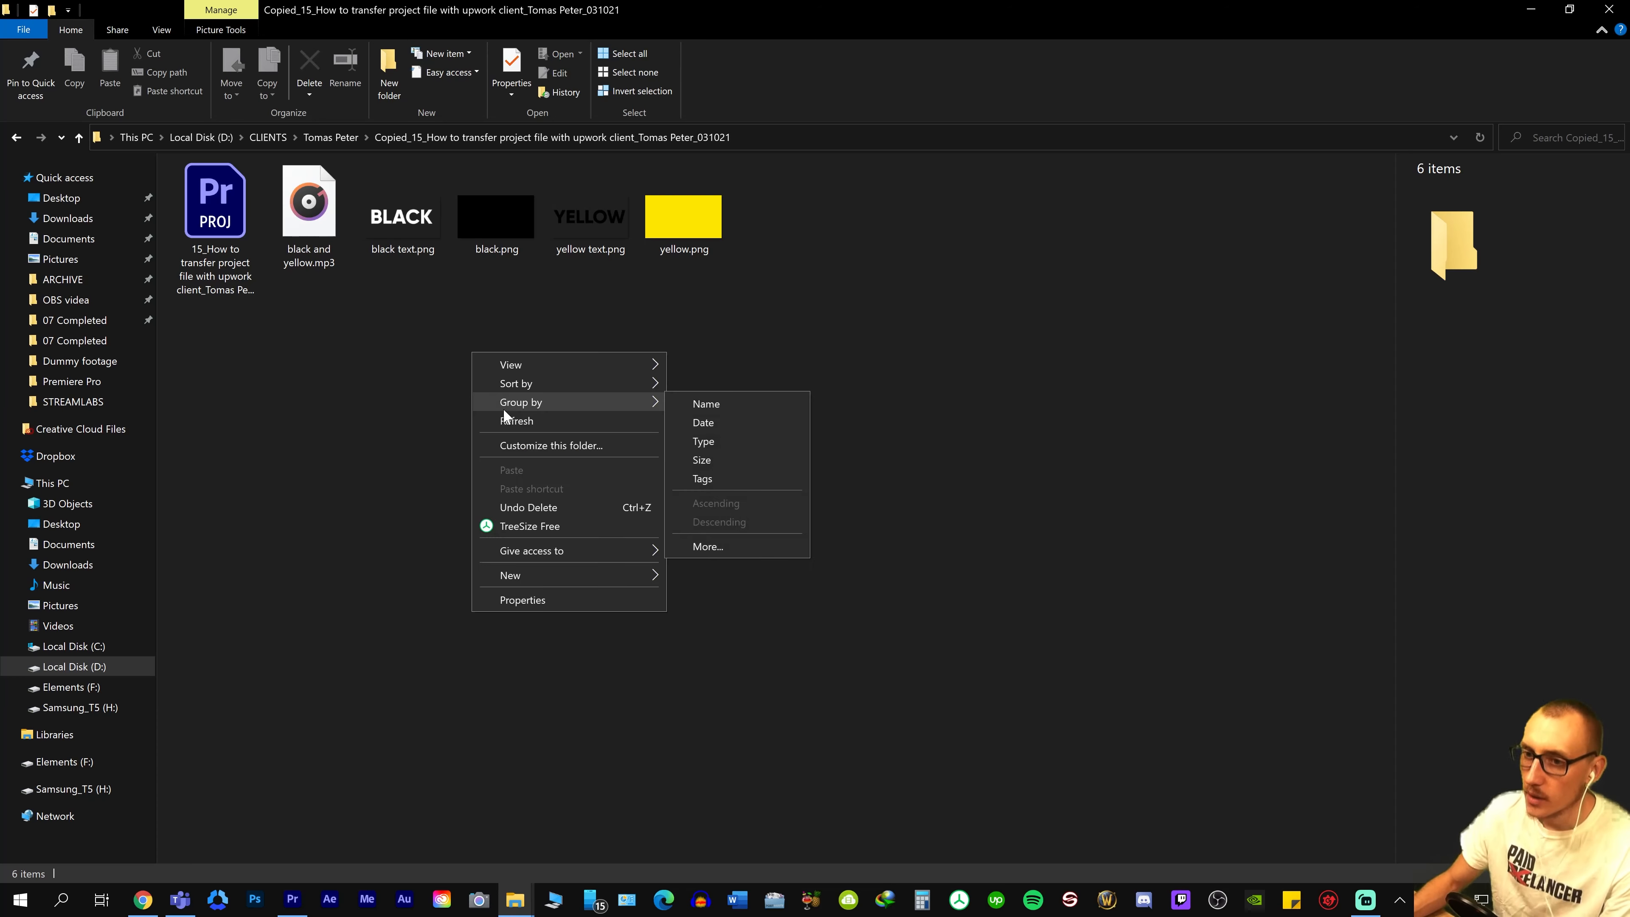
click(283, 350)
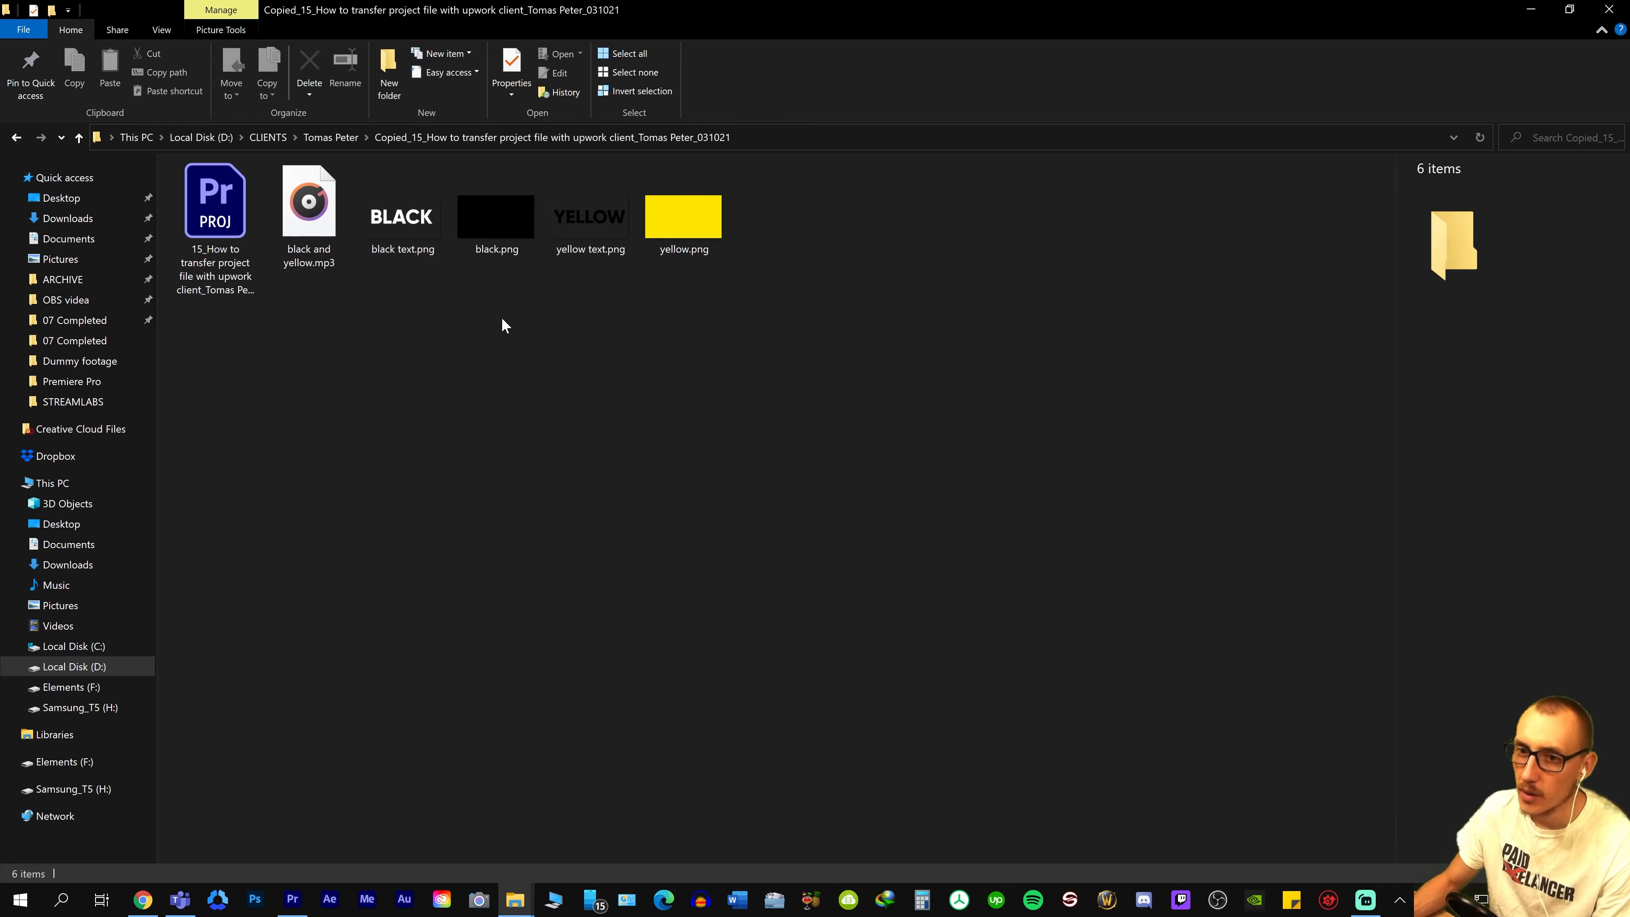